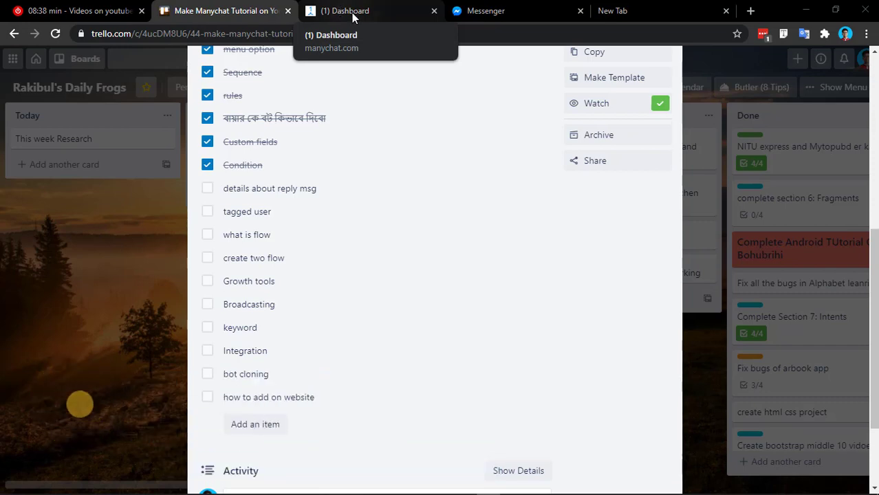
Open the Ziteboard whiteboard at app.ziteboard.com in a new browser tab and switch to it.
click(633, 9)
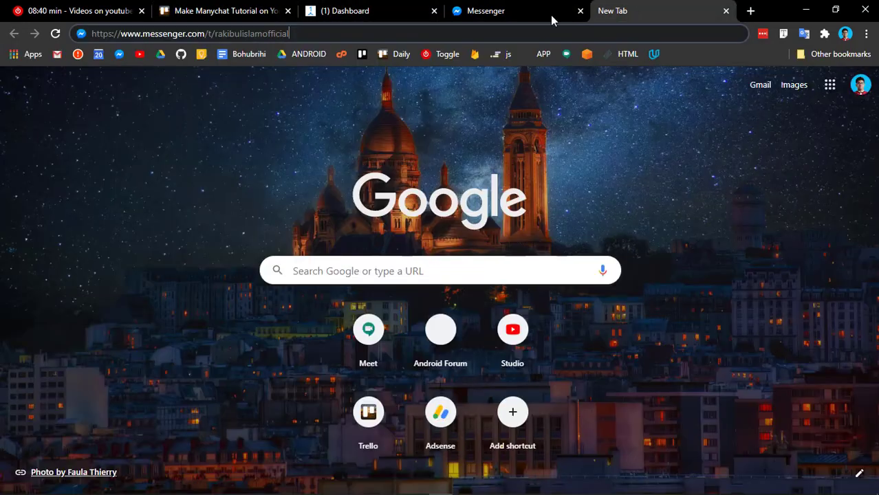
click(750, 11)
text(z)
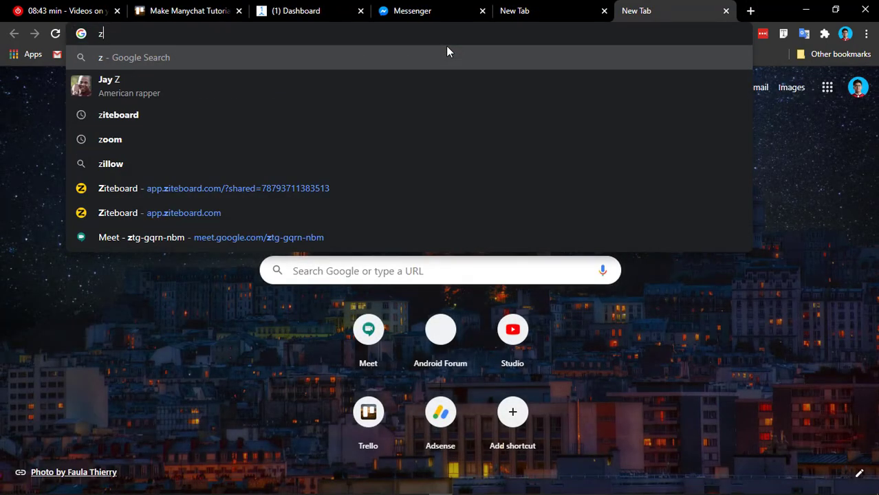
click(267, 185)
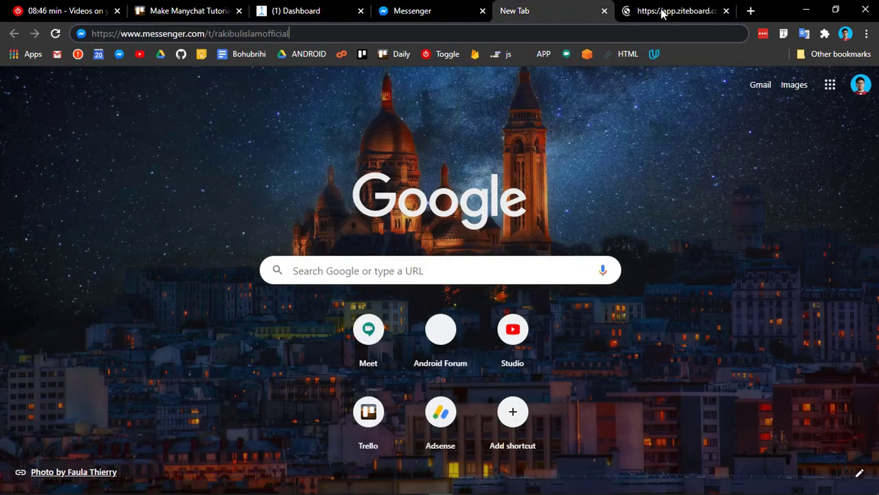
click(438, 9)
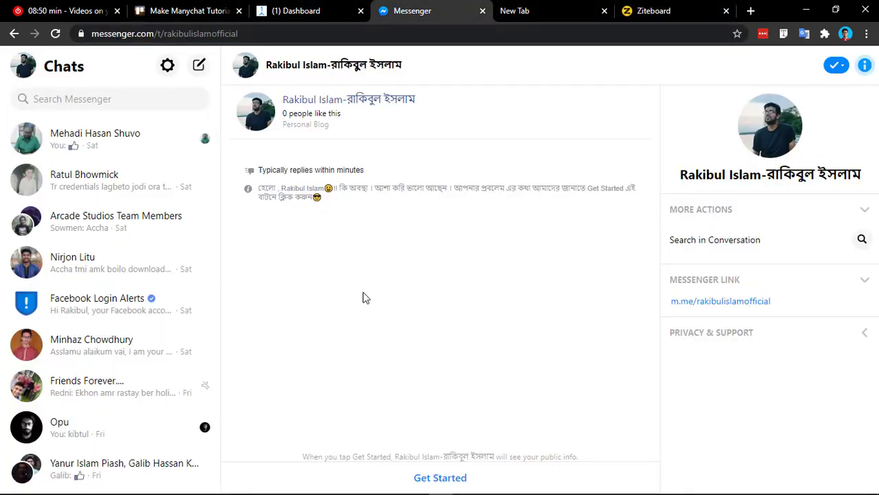
click(636, 11)
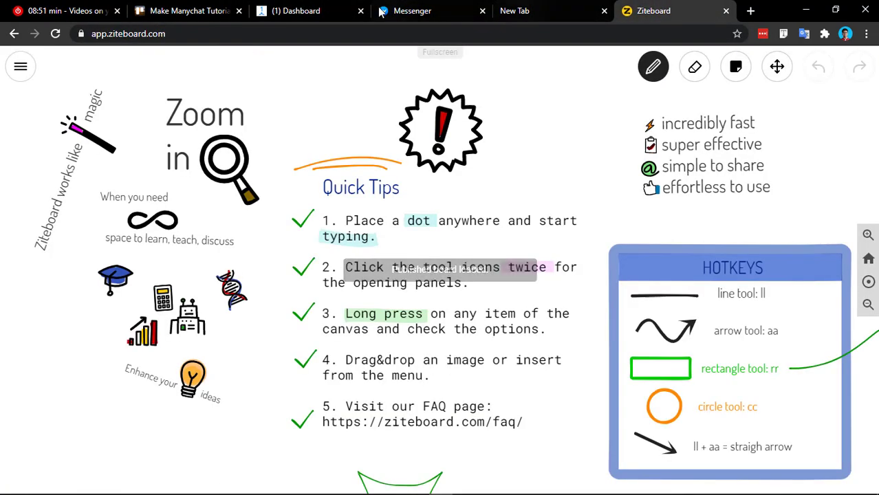
Clear all the sample content from the Ziteboard canvas with the eraser's clear option.
click(696, 67)
click(697, 68)
click(696, 106)
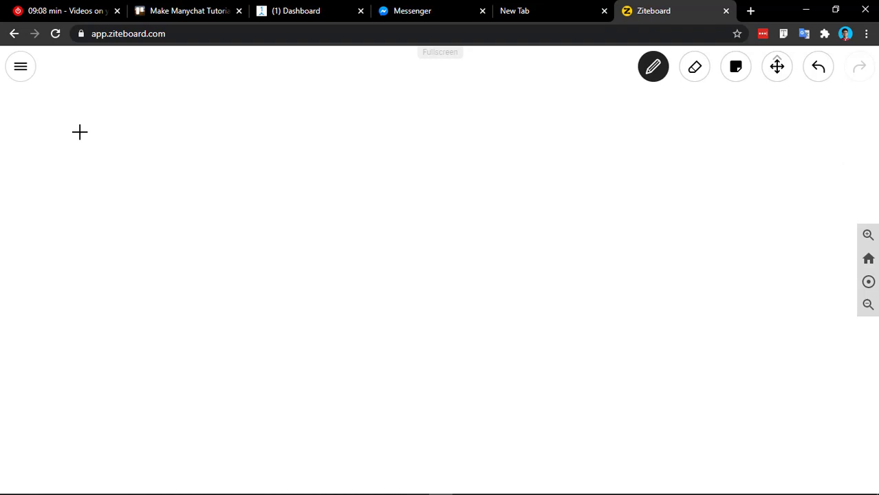
Draw one large tall black rectangle on the canvas's left side and four smaller rectangles in a two-by-two layout on its right side.
mouse_move(46, 126)
mouse_down()
mouse_move(182, 233)
mouse_move(188, 412)
mouse_move(237, 443)
mouse_move(204, 445)
mouse_up()
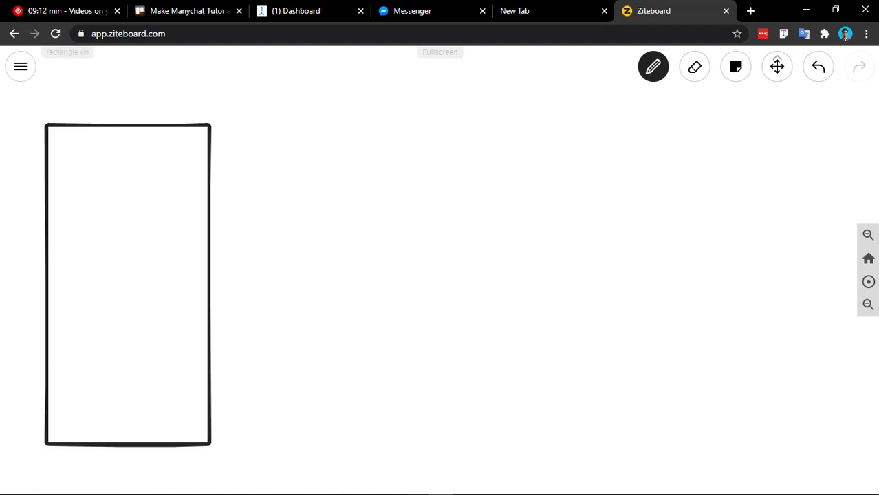
drag(478, 122, 557, 222)
drag(489, 253, 569, 389)
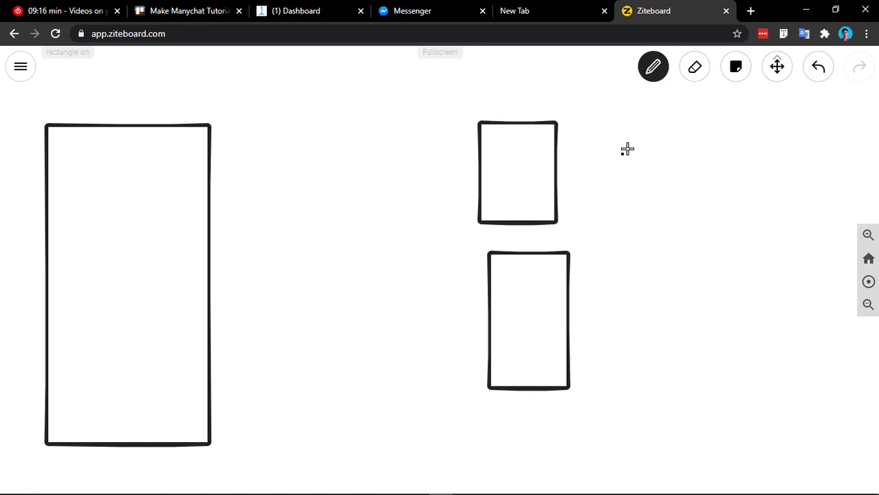
drag(634, 117, 679, 161)
drag(697, 211, 703, 237)
mouse_move(643, 264)
mouse_down()
mouse_move(683, 273)
mouse_move(718, 377)
mouse_up()
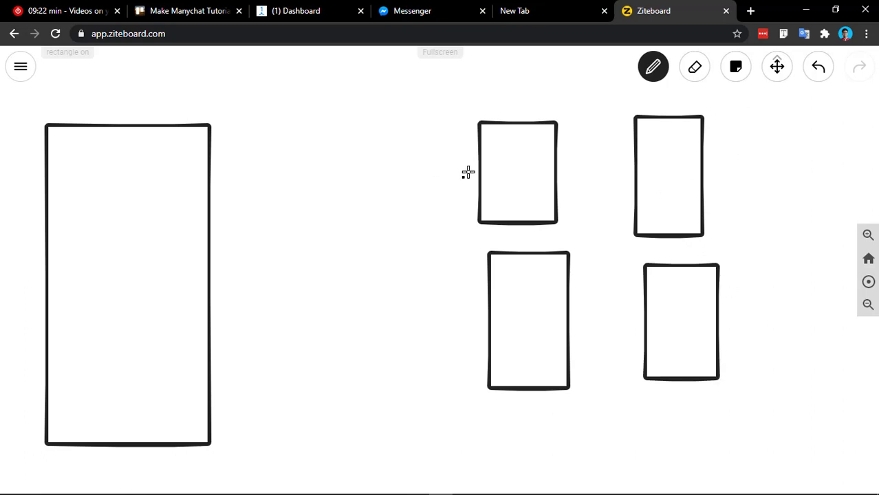
Draw a long straight vertical arrow pointing down between the tall rectangle and the four small ones.
key(a)
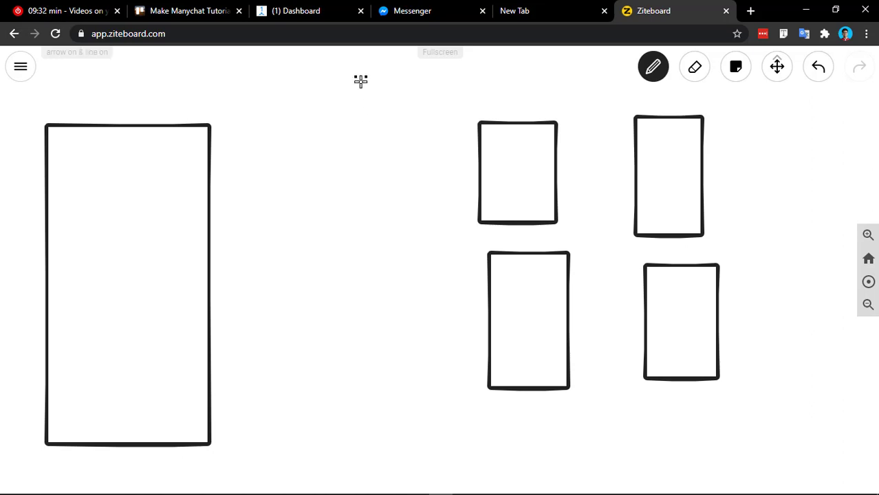
mouse_move(361, 83)
mouse_down()
mouse_move(337, 392)
mouse_move(361, 489)
mouse_up()
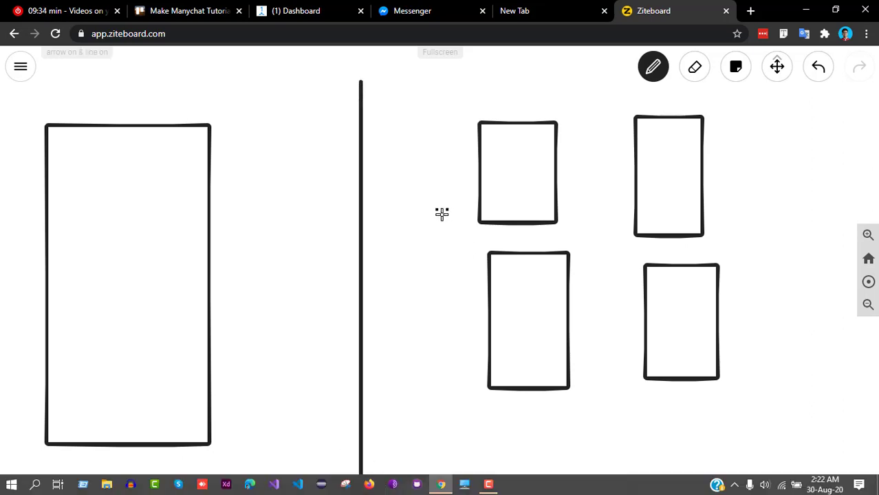
scroll(309, 232, down, 2)
scroll(309, 231, up, 2)
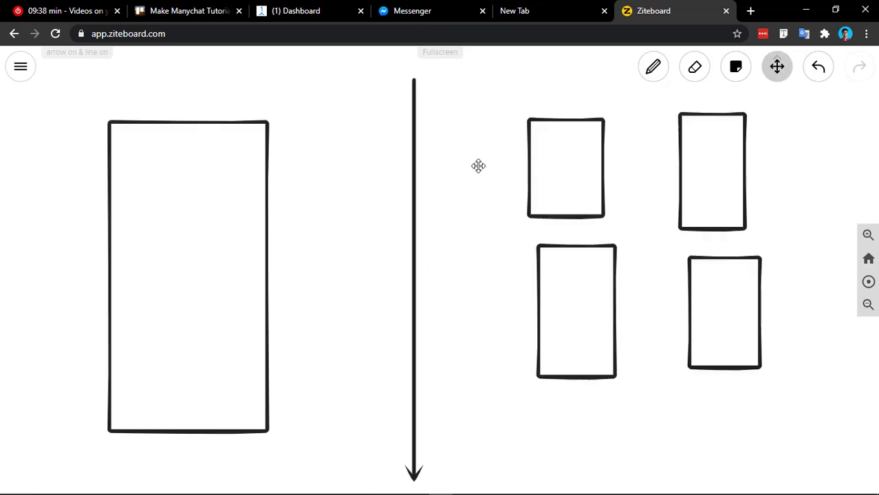
Set the pen colour to blue and draw a horizontal right-pointing arrow with three straight lines below it inside the tall rectangle.
click(651, 74)
click(650, 73)
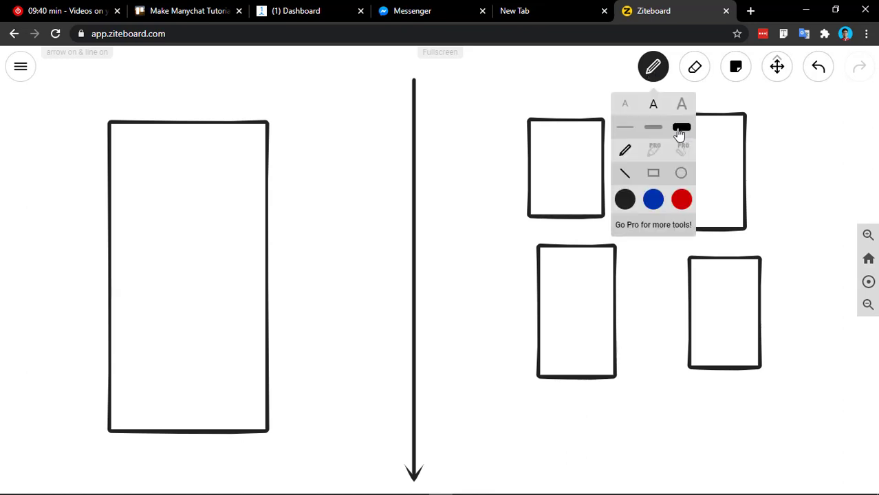
click(653, 200)
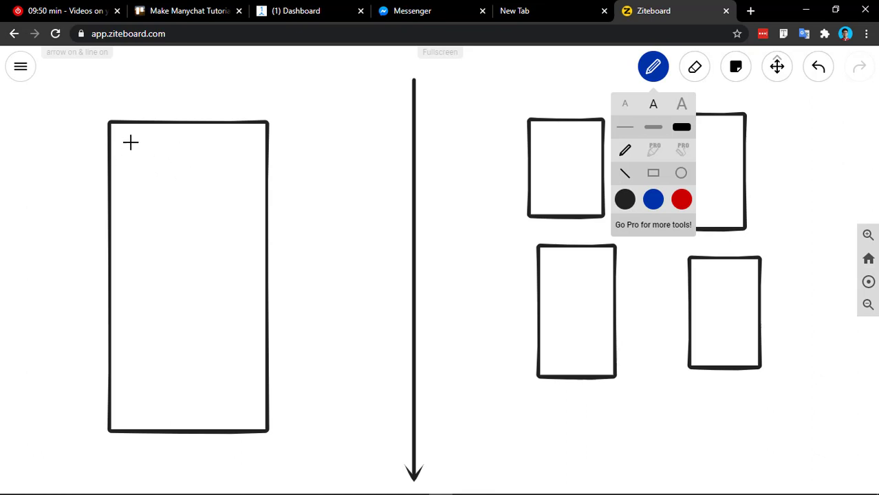
drag(129, 153, 238, 154)
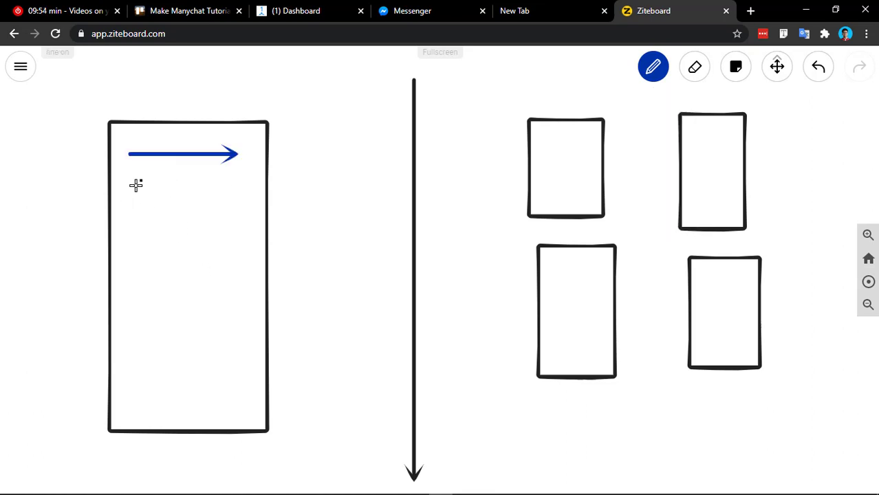
drag(132, 179, 243, 179)
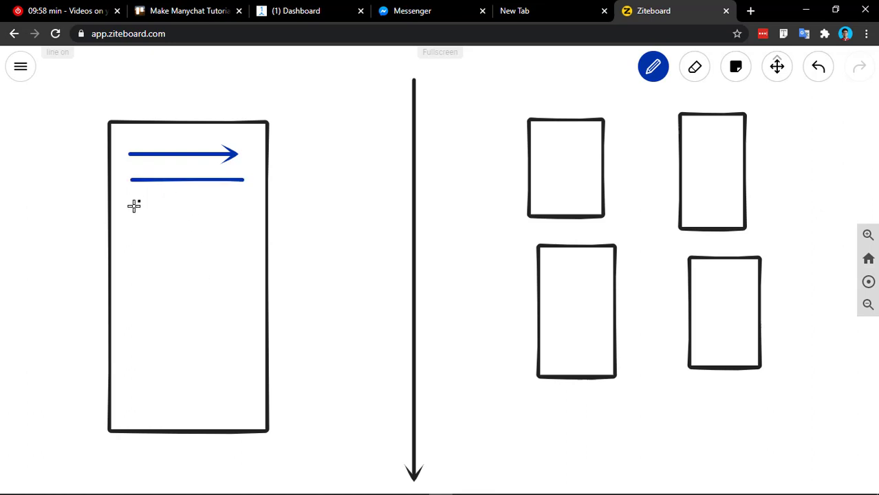
drag(133, 205, 239, 204)
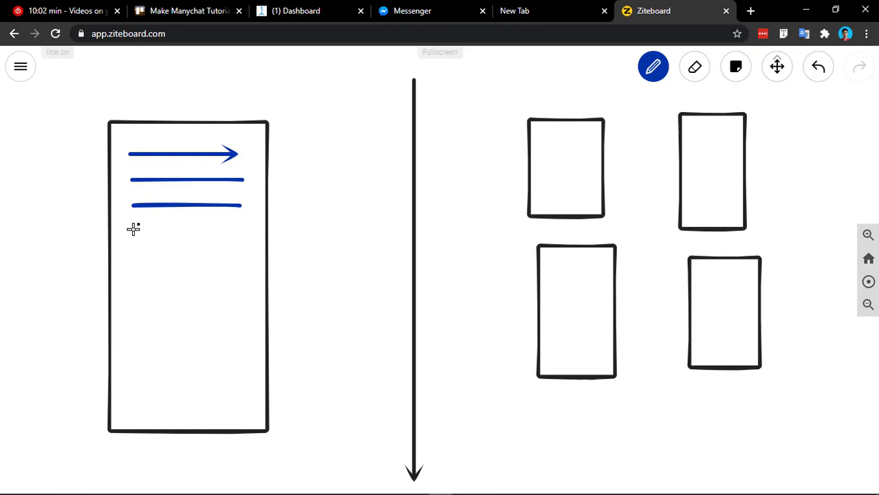
drag(133, 229, 239, 229)
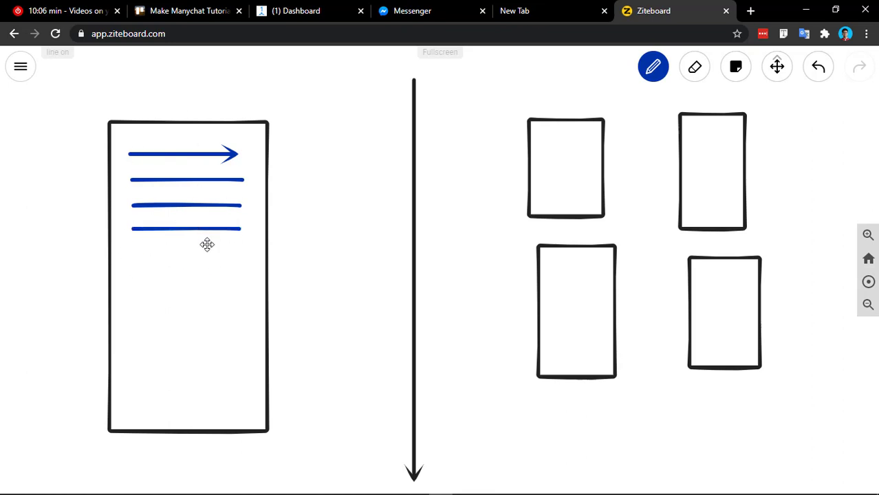
Add a second blue right-pointing arrow and one more straight line below the existing lines in the tall rectangle.
scroll(206, 244, down, 3)
scroll(206, 244, up, 2)
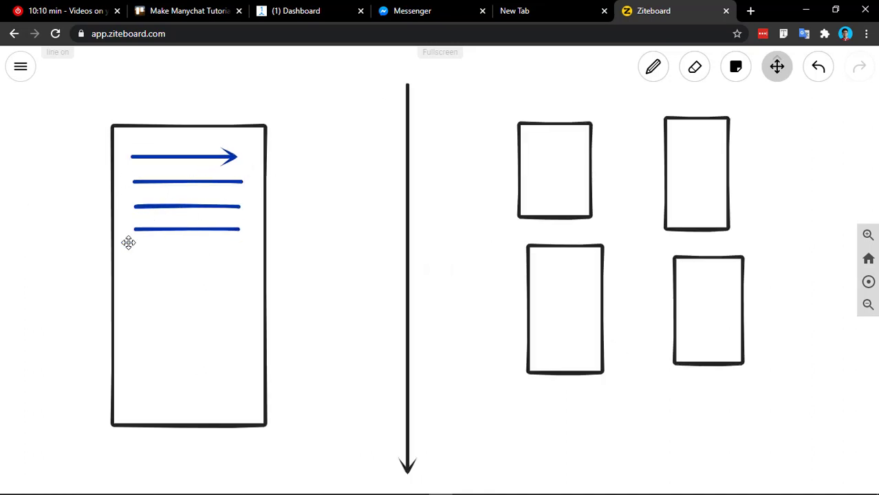
key(p)
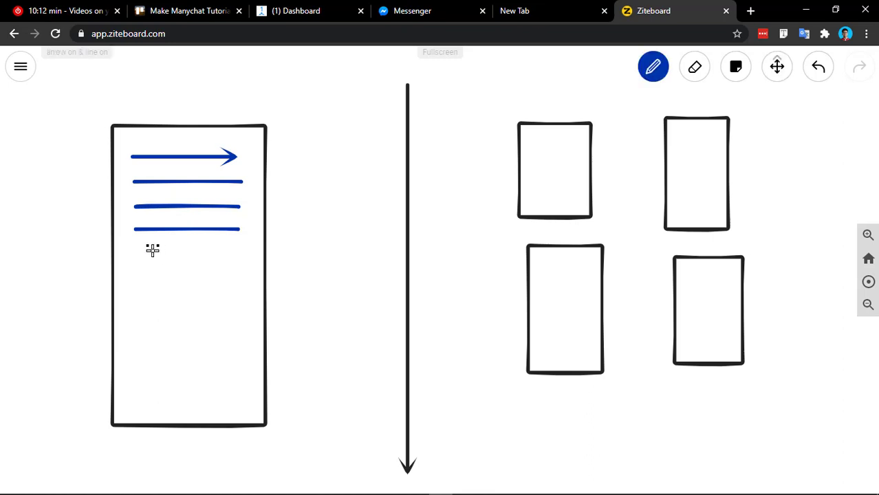
drag(135, 255, 240, 254)
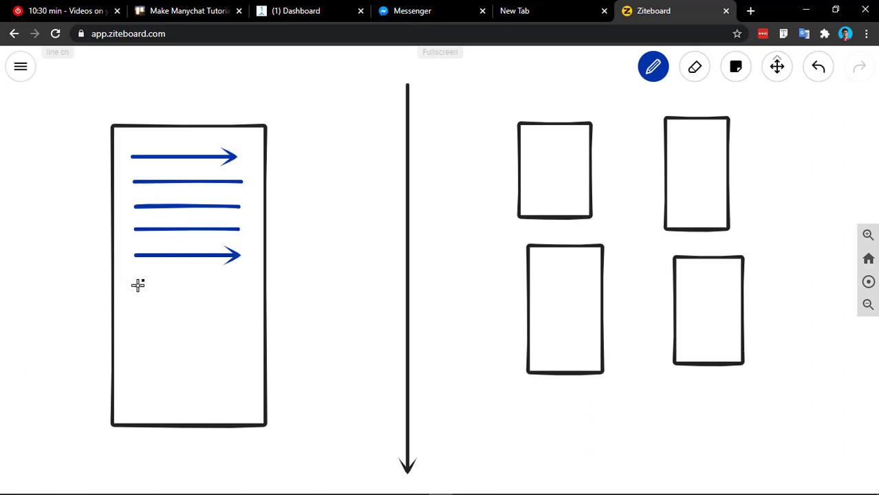
drag(136, 286, 234, 281)
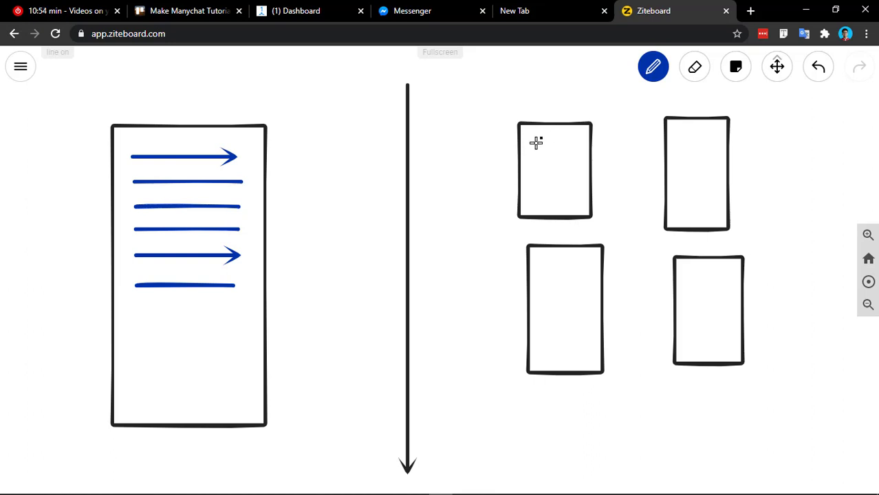
Draw a blue right-pointing arrow with a left-pointing arrow below it inside the upper-left small rectangle.
scroll(543, 161, up, 2)
click(657, 72)
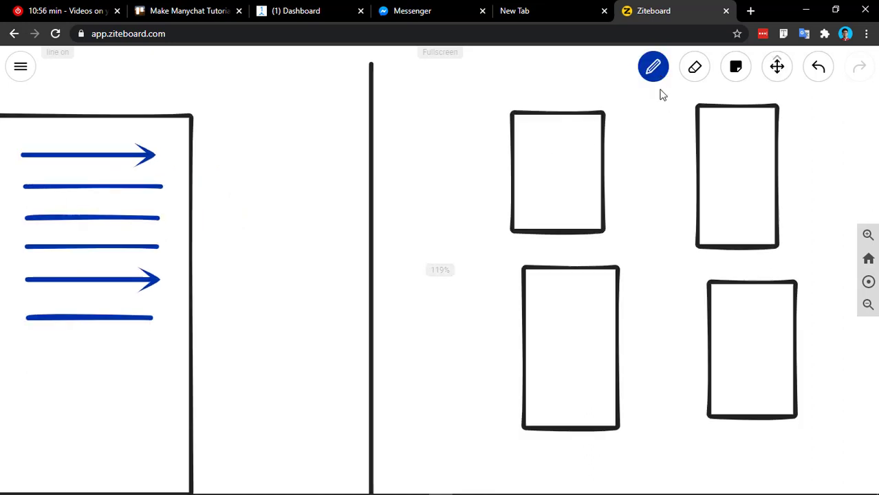
scroll(289, 185, down, 2)
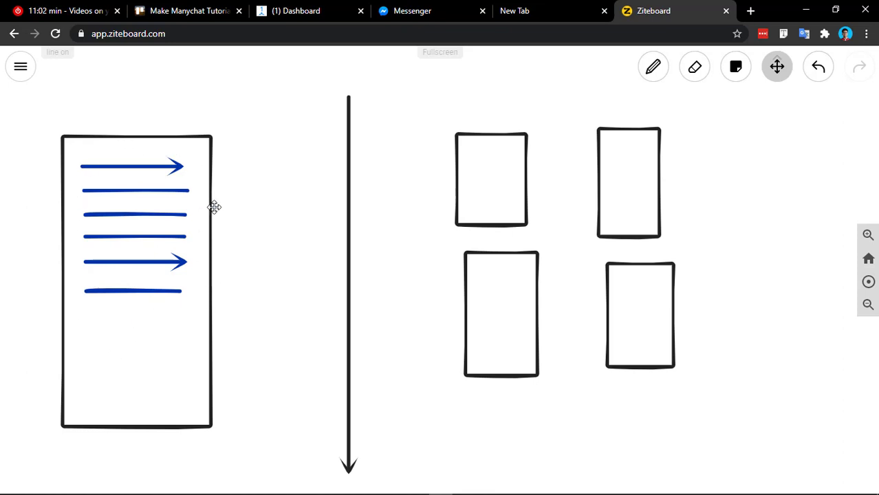
scroll(253, 227, up, 1)
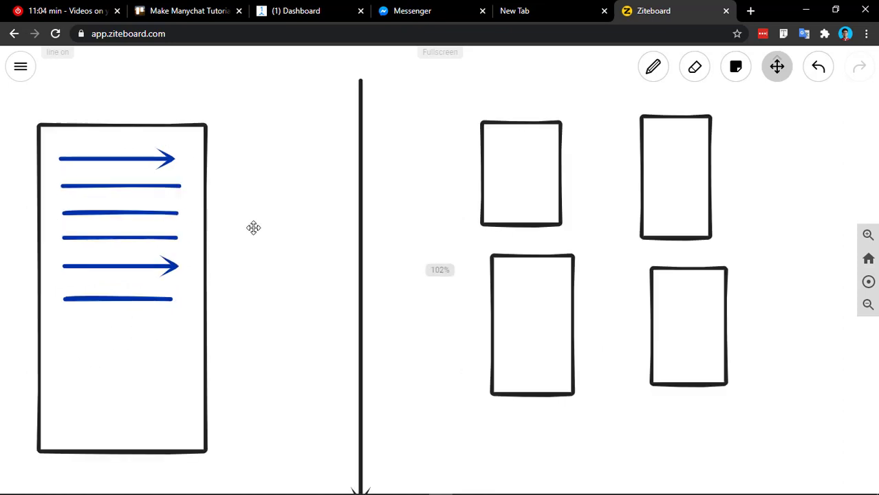
click(652, 70)
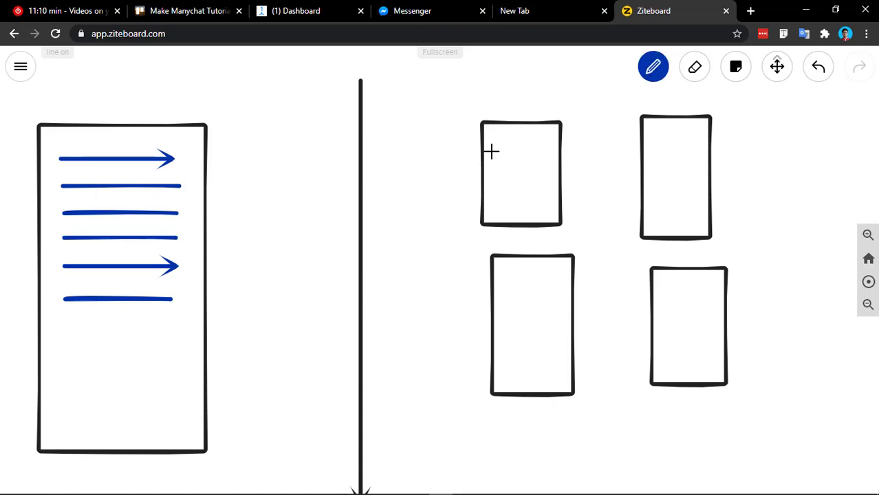
key(a)
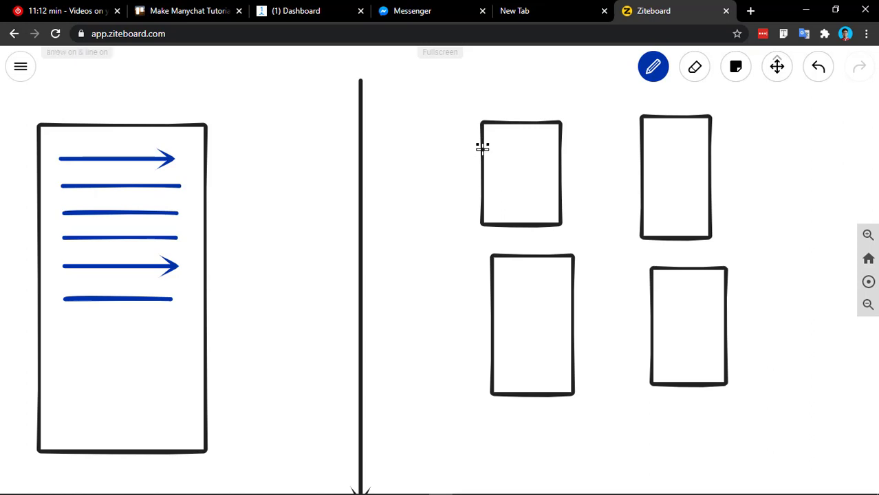
drag(491, 137, 540, 137)
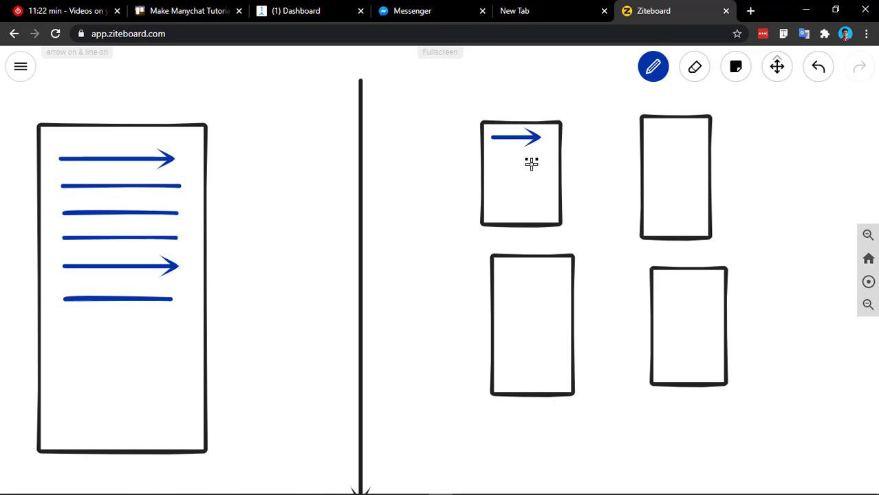
mouse_move(537, 162)
mouse_down()
mouse_move(496, 154)
mouse_move(500, 161)
mouse_up()
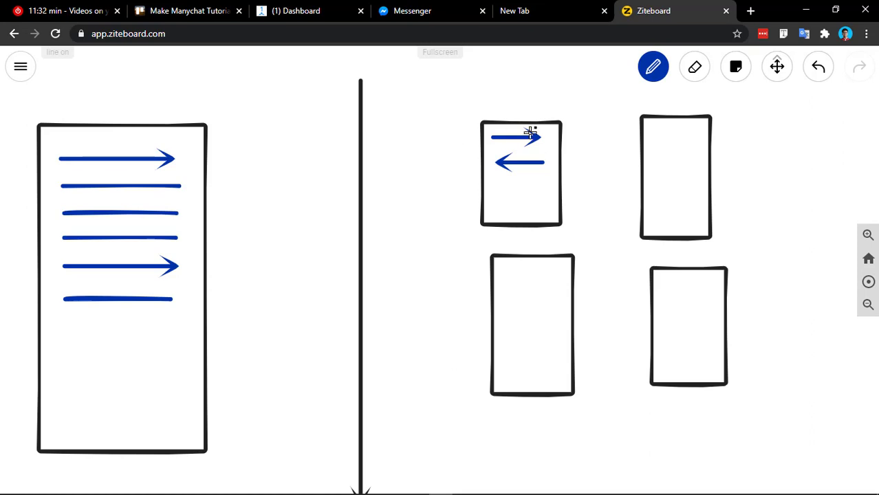
Handwrite the numbers 10 and 900 in blue to the right of the small rectangles and draw a box around 900.
click(301, 10)
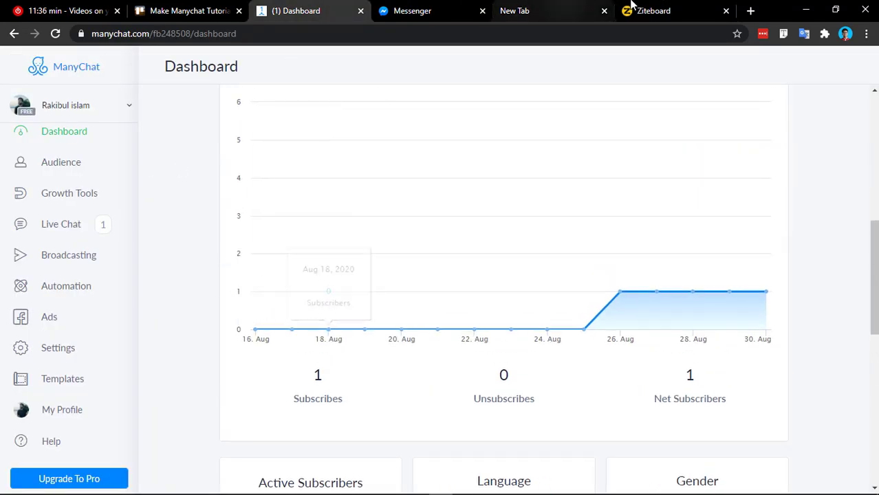
click(652, 8)
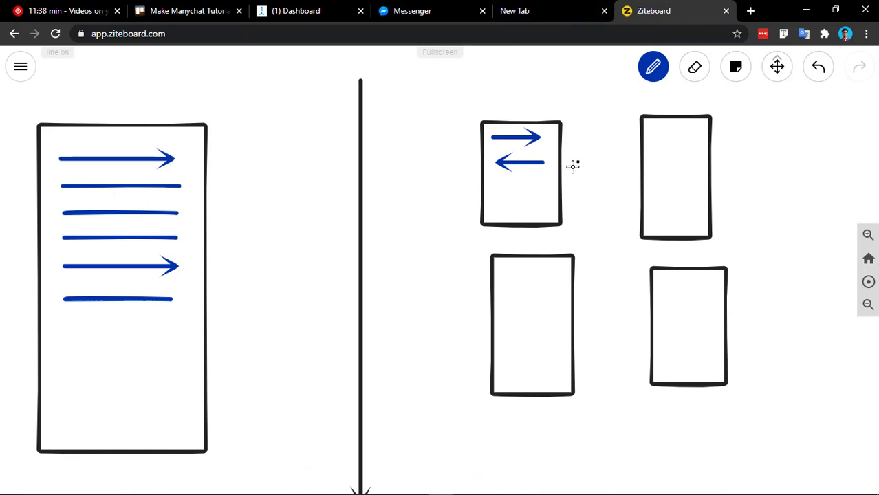
scroll(572, 167, down, 2)
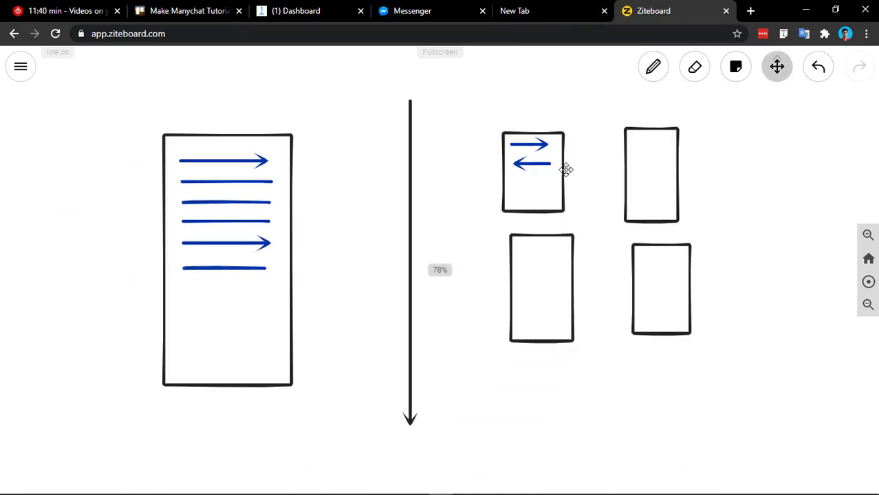
click(652, 68)
mouse_move(764, 143)
mouse_down()
mouse_move(770, 183)
mouse_move(785, 154)
mouse_move(813, 141)
mouse_move(784, 144)
mouse_up()
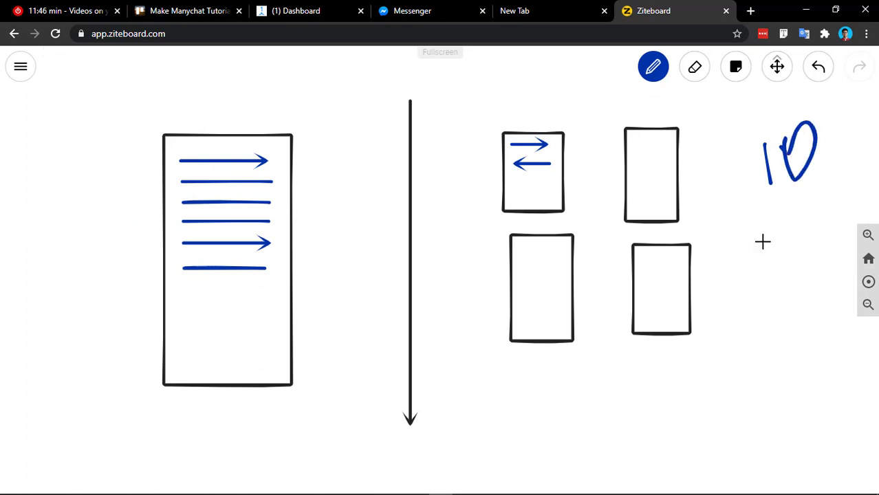
mouse_move(772, 253)
mouse_down()
mouse_move(783, 256)
mouse_move(771, 287)
mouse_up()
mouse_move(812, 245)
mouse_down()
mouse_move(819, 261)
mouse_move(850, 256)
mouse_move(842, 226)
mouse_up()
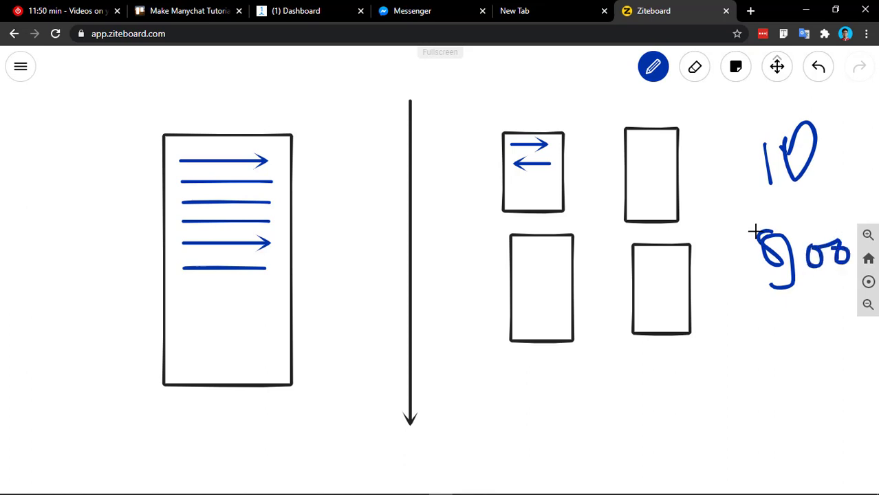
mouse_move(755, 232)
mouse_down()
mouse_move(846, 209)
mouse_move(847, 290)
mouse_move(748, 228)
mouse_move(747, 219)
mouse_up()
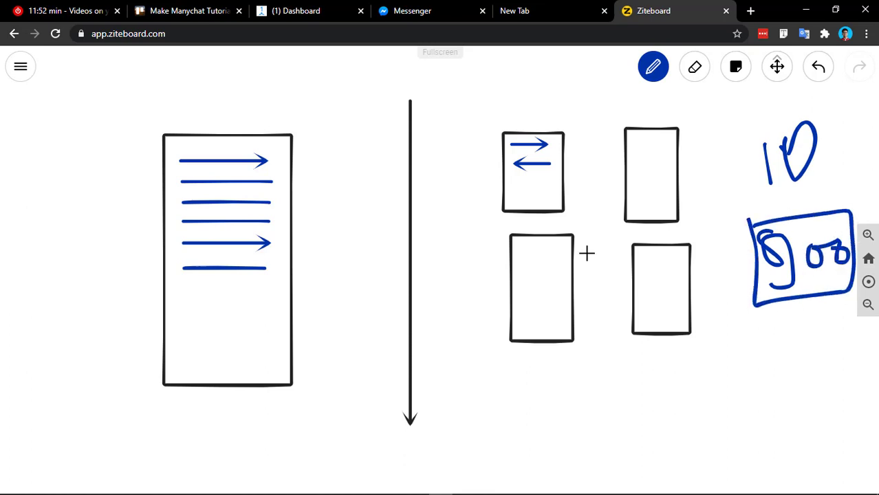
Handwrite the number 500 in blue below the boxed 900, followed by a right-pointing arrow.
scroll(559, 243, down, 3)
scroll(540, 190, down, 3)
scroll(539, 189, right, 3)
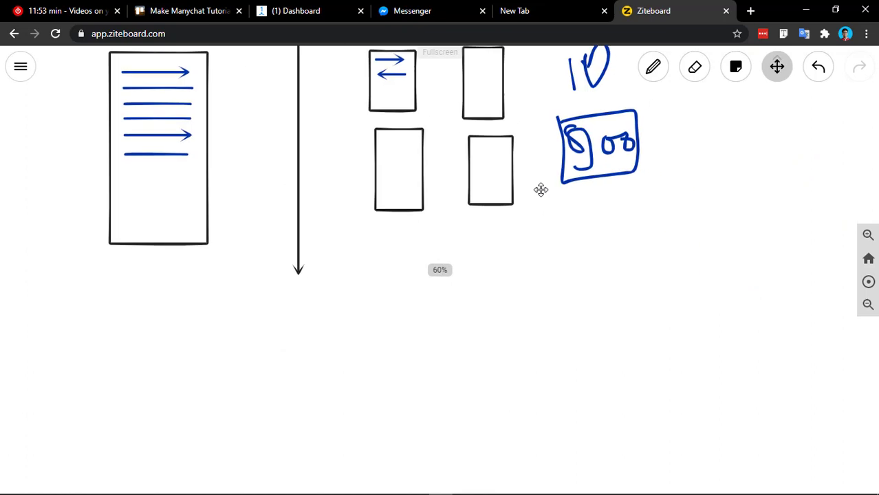
click(654, 67)
mouse_move(516, 264)
mouse_down()
mouse_move(554, 262)
mouse_move(541, 314)
mouse_move(521, 319)
mouse_up()
mouse_move(558, 275)
mouse_down()
mouse_move(589, 300)
mouse_move(558, 276)
mouse_up()
mouse_move(620, 278)
mouse_down()
mouse_move(619, 298)
mouse_move(676, 284)
mouse_move(663, 298)
mouse_up()
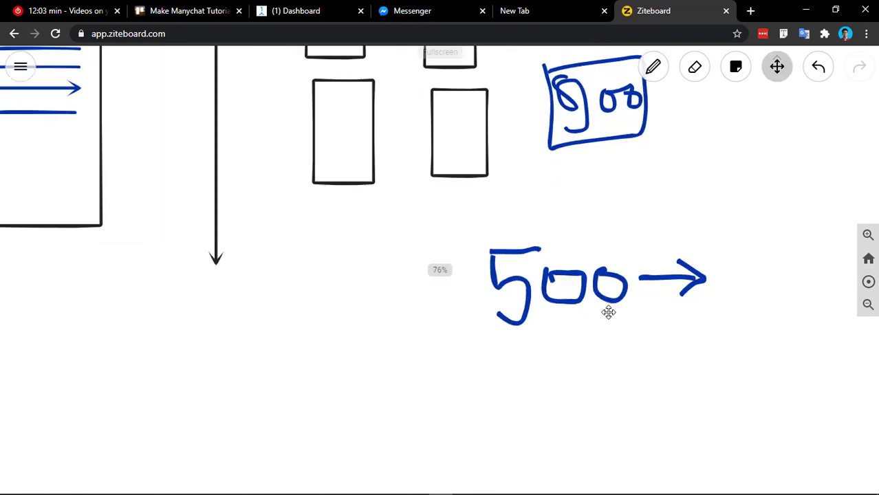
Erase the handwritten 10, the boxed 900 and the 500 with its arrow, keeping the rectangles.
scroll(608, 311, down, 3)
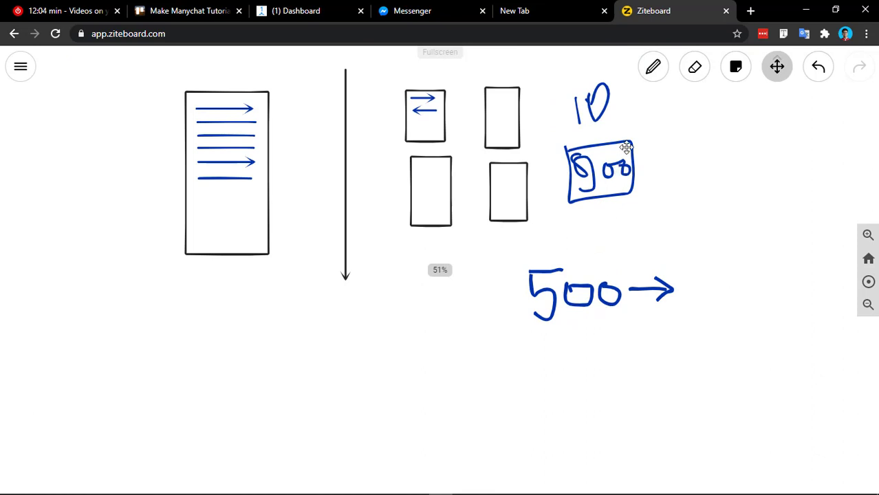
click(691, 73)
mouse_move(608, 90)
mouse_down()
mouse_move(561, 112)
mouse_move(612, 177)
mouse_move(571, 208)
mouse_move(555, 293)
mouse_move(690, 287)
mouse_up()
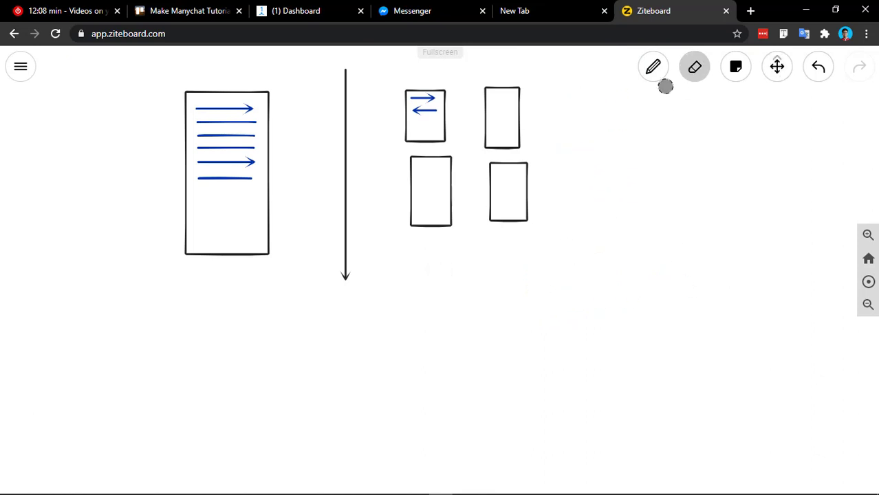
Handwrite "EBL" with "Aqua" beneath it in blue beside the small rectangles and draw an outline around both words.
click(653, 66)
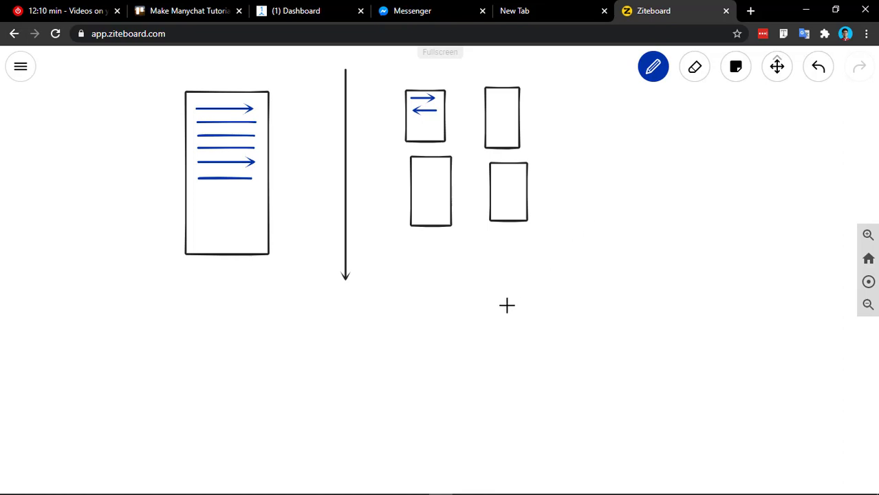
scroll(506, 305, up, 2)
scroll(506, 305, down, 3)
drag(510, 245, 524, 275)
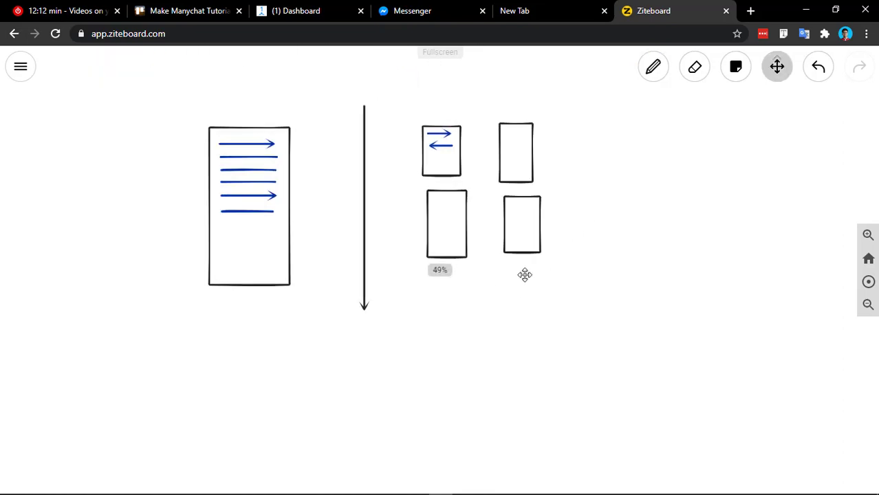
click(653, 69)
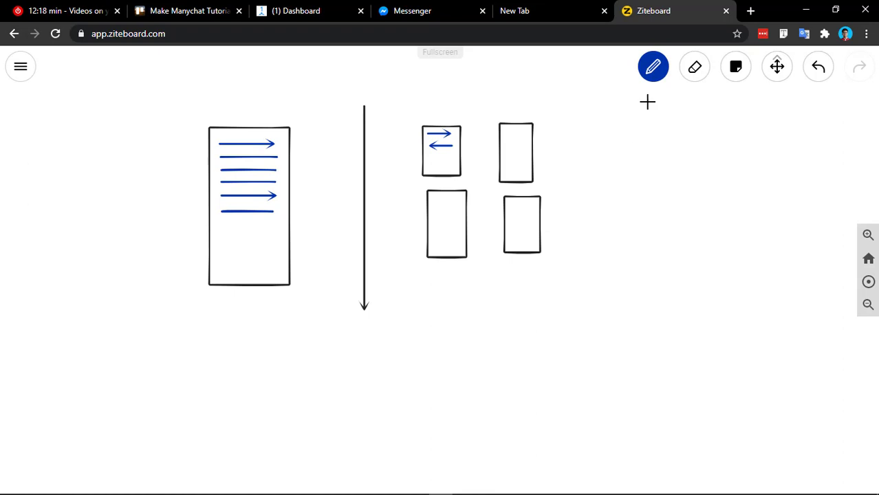
mouse_move(653, 144)
mouse_down()
mouse_move(660, 162)
mouse_move(686, 177)
mouse_move(700, 137)
mouse_move(706, 168)
mouse_move(761, 165)
mouse_up()
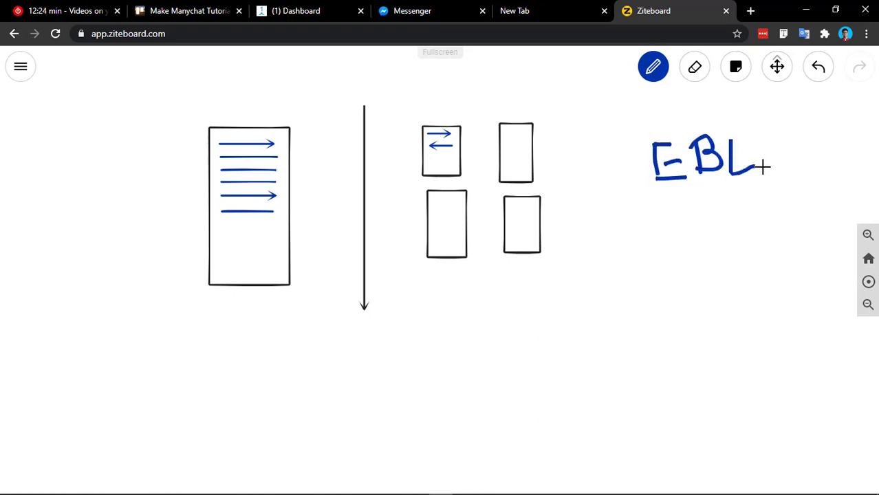
mouse_move(674, 209)
mouse_down()
mouse_move(691, 237)
mouse_move(715, 222)
mouse_move(724, 264)
mouse_up()
mouse_move(730, 215)
mouse_down()
mouse_move(747, 216)
mouse_move(760, 245)
mouse_move(778, 228)
mouse_move(787, 255)
mouse_up()
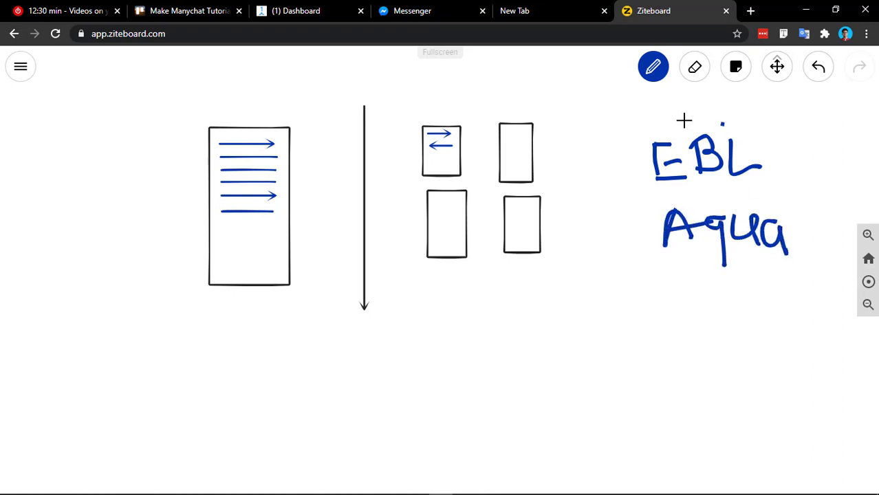
mouse_move(683, 121)
mouse_down()
mouse_move(633, 273)
mouse_move(804, 175)
mouse_move(691, 123)
mouse_up()
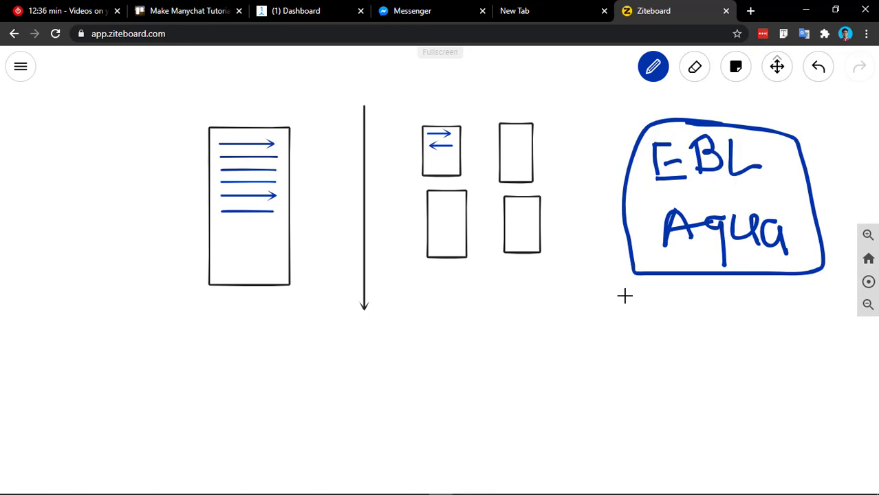
Erase the handwritten "EBL" and "Aqua" together with the outline around them.
click(695, 66)
mouse_move(636, 96)
mouse_down()
mouse_move(772, 237)
mouse_move(673, 234)
mouse_move(658, 137)
mouse_move(675, 114)
mouse_up()
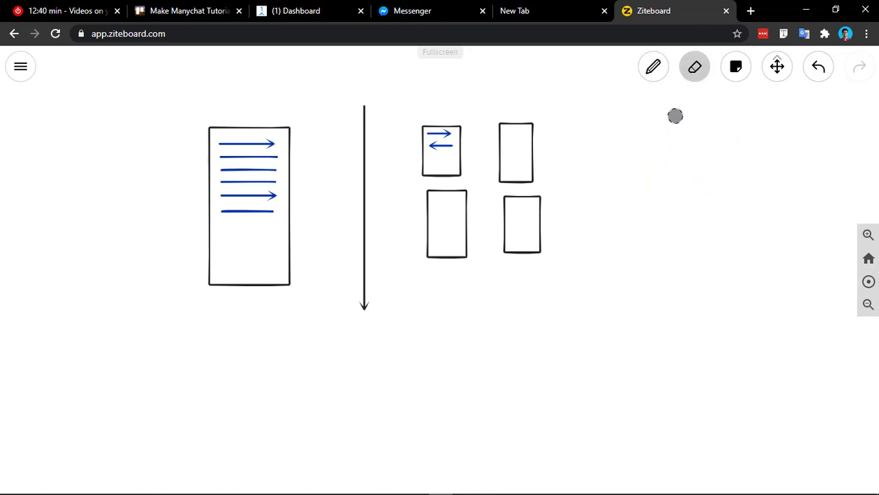
click(654, 66)
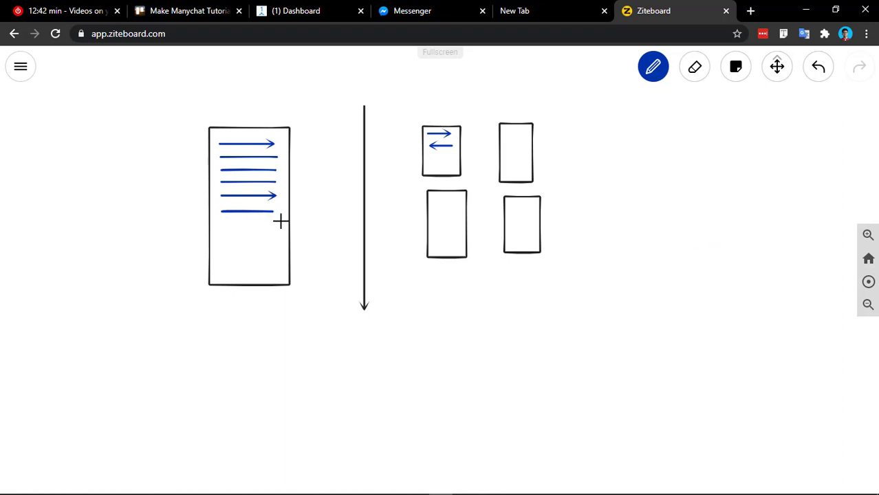
scroll(303, 184, up, 3)
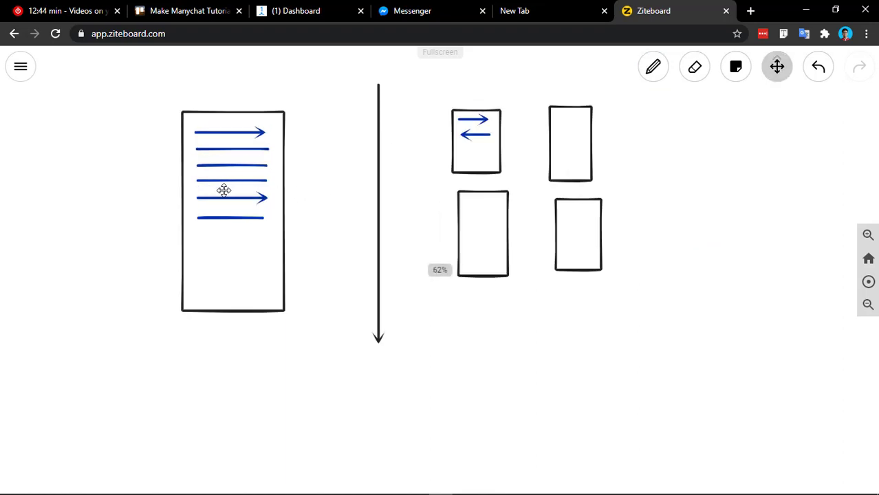
Switch to ManyChat and open the Welcome Message automation flow for editing.
mouse_move(475, 491)
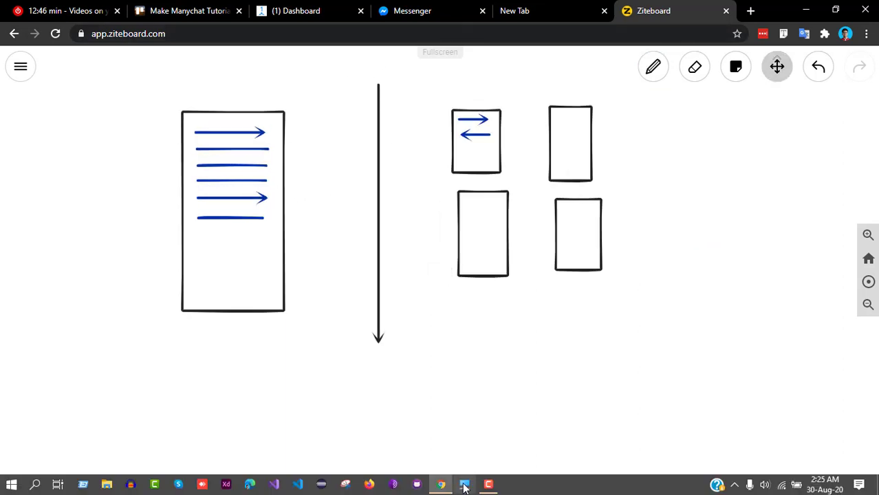
click(180, 11)
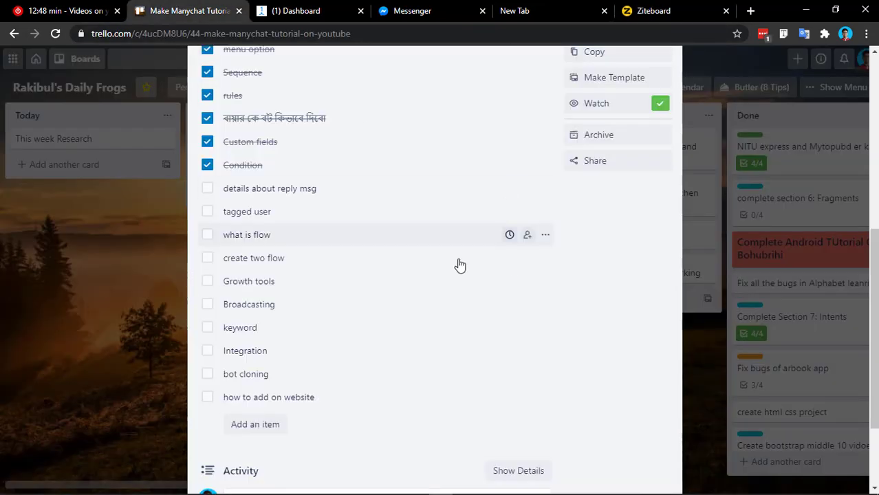
click(343, 10)
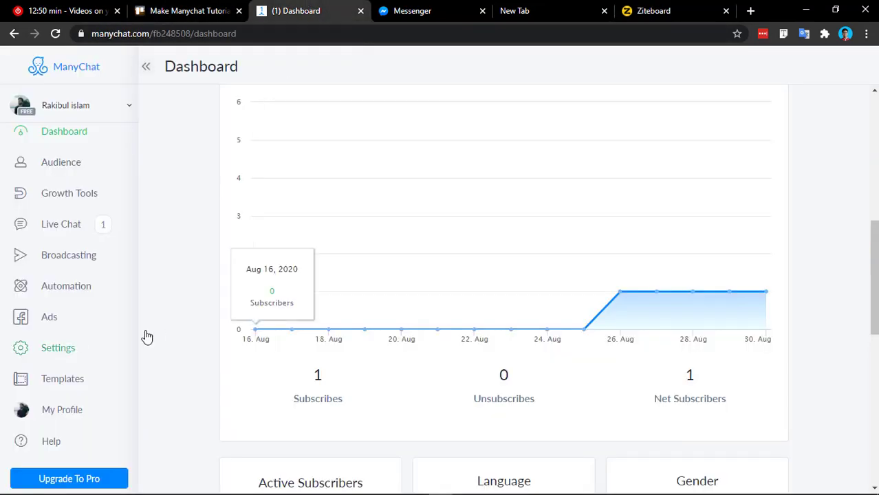
click(61, 297)
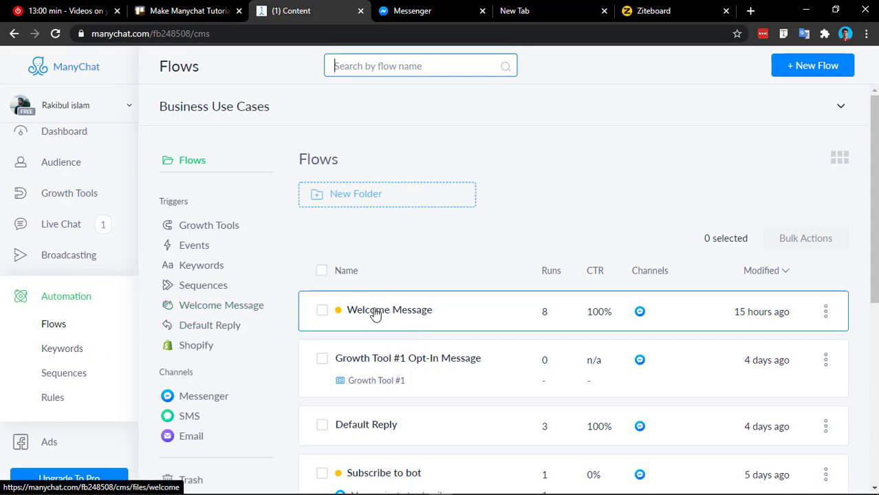
click(402, 310)
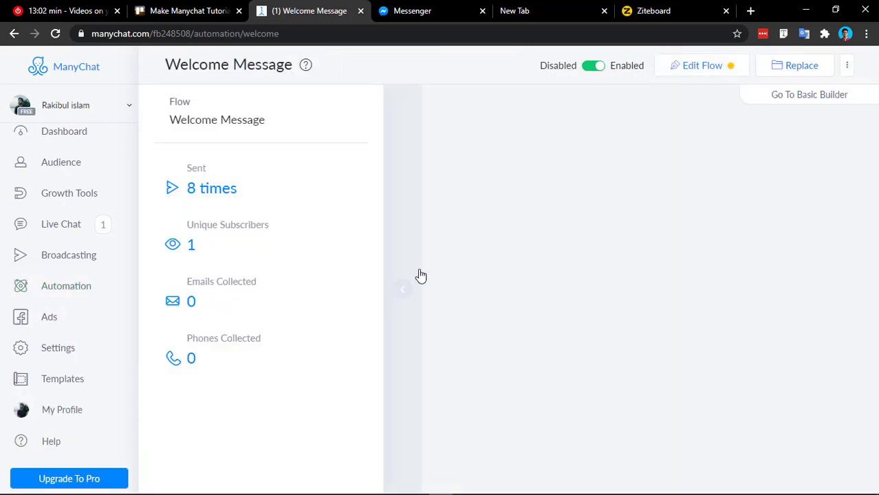
click(715, 74)
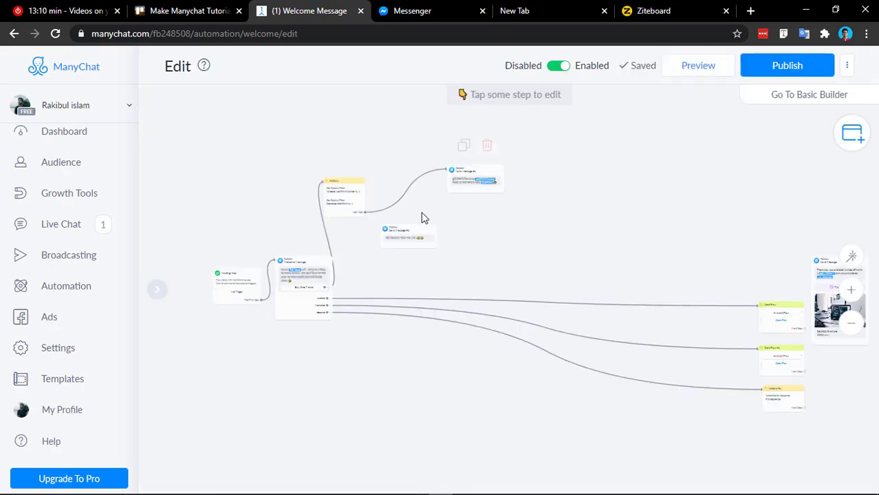
Move the two Start Flow steps closer to the Welcome Message step, one above the other.
drag(721, 255, 642, 235)
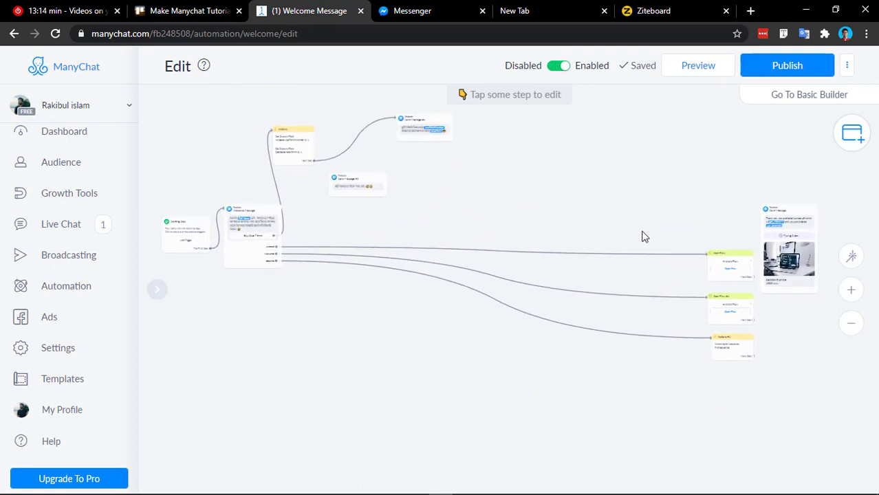
scroll(632, 165, down, 3)
scroll(687, 227, up, 2)
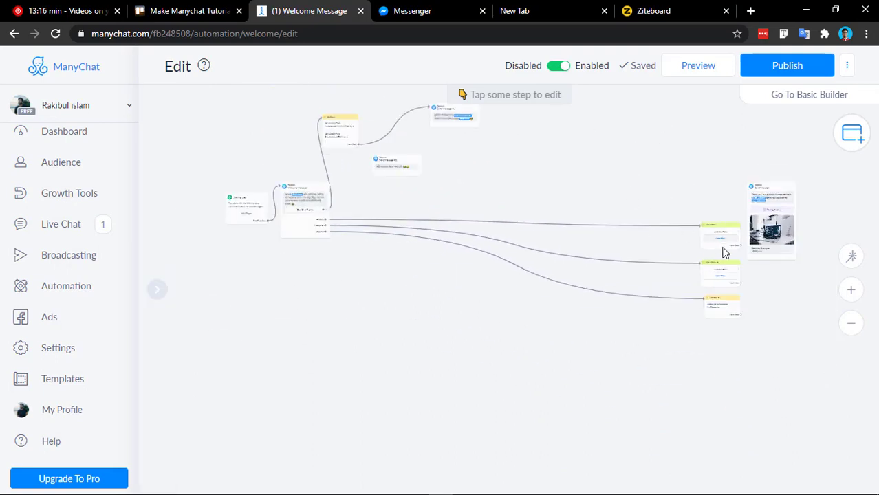
drag(722, 251, 660, 230)
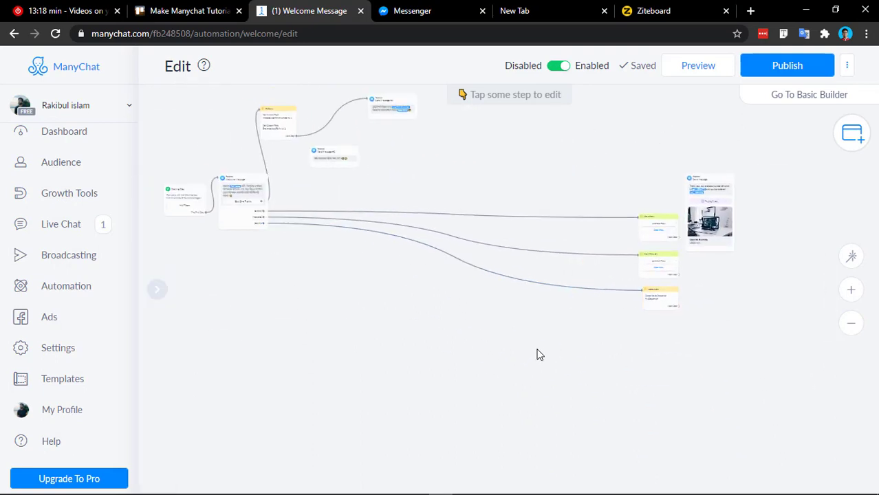
mouse_move(599, 226)
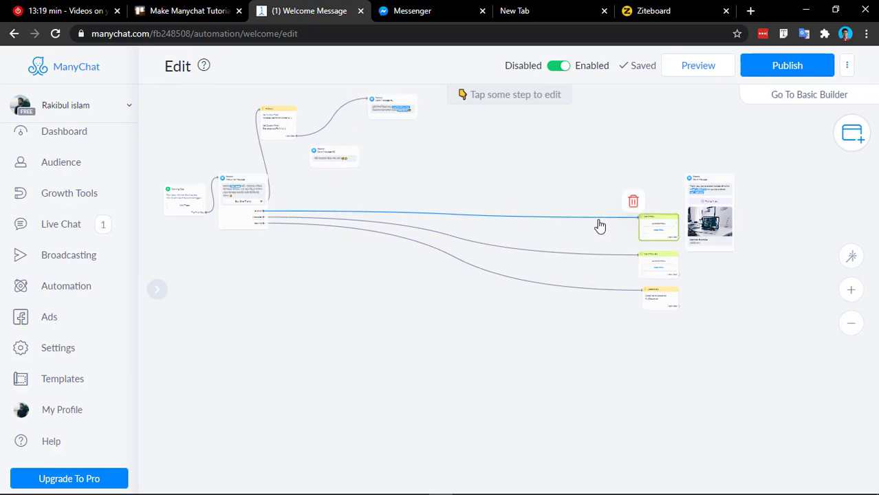
click(658, 223)
drag(658, 224, 448, 175)
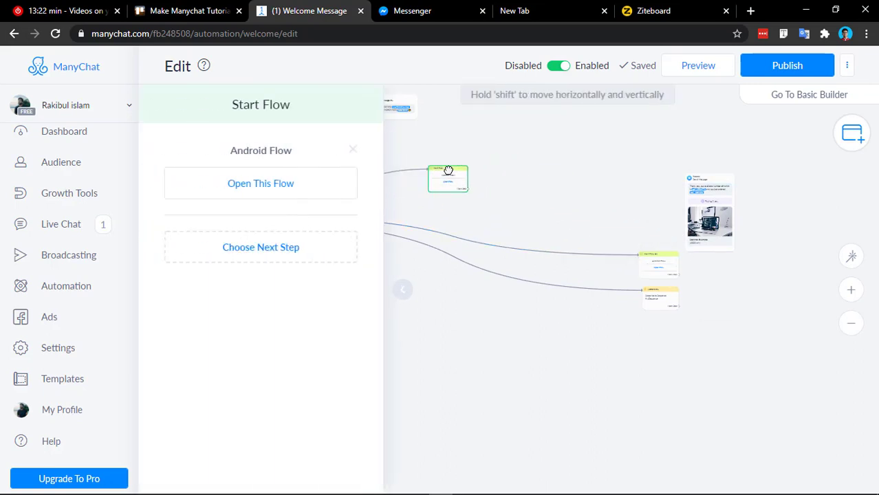
click(443, 355)
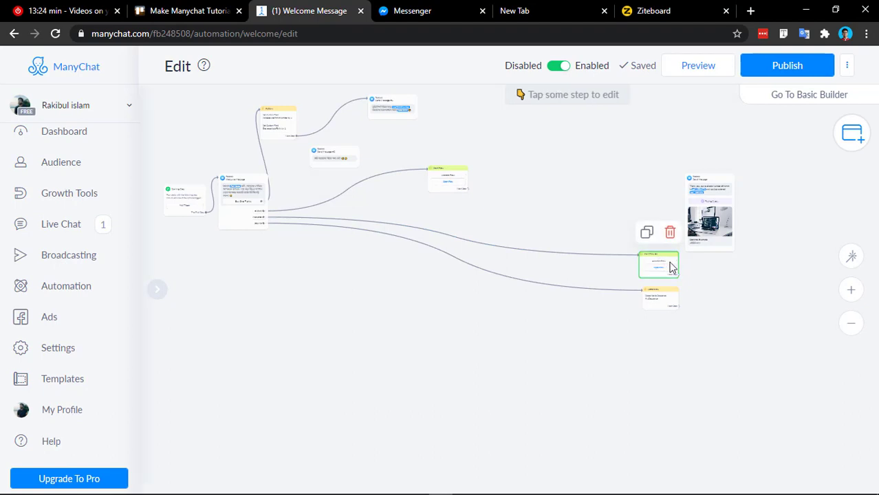
click(661, 261)
drag(651, 251, 443, 218)
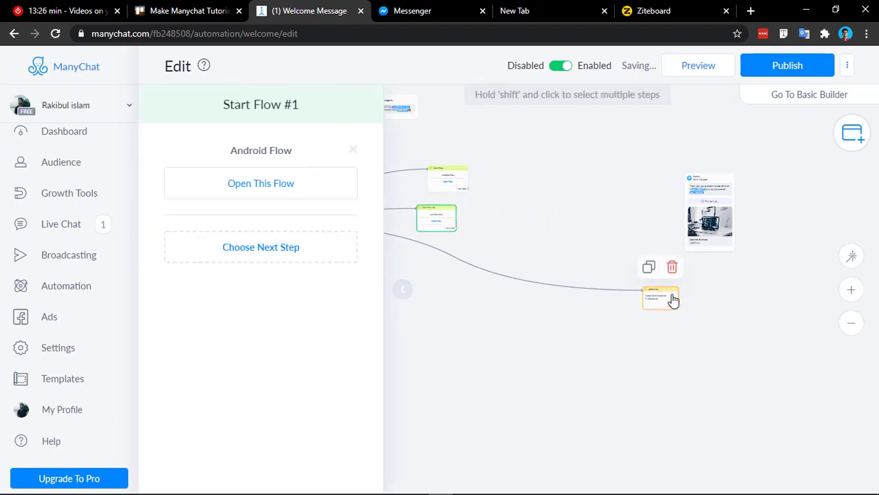
Move the connected sequence action step and the unconnected image message step beneath the two Start Flow steps.
drag(673, 301, 439, 255)
drag(731, 195, 476, 335)
scroll(486, 314, down, 2)
scroll(486, 314, up, 1)
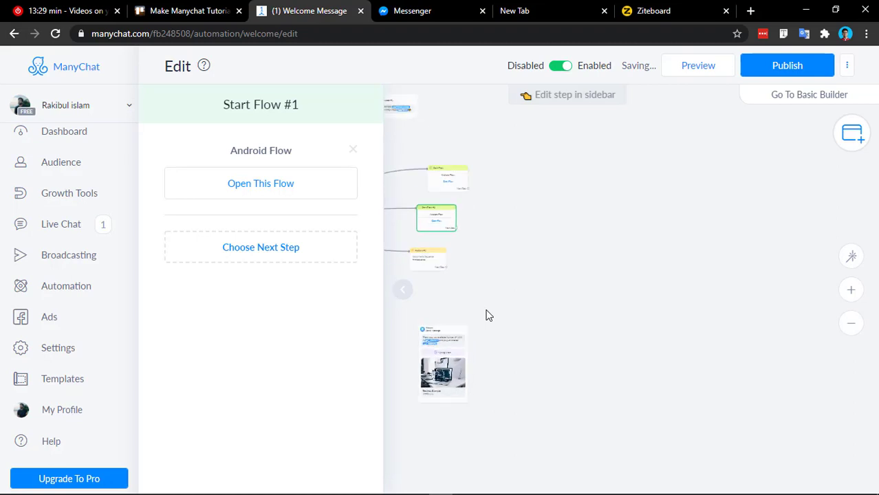
click(741, 175)
Move the Starting Step up and away from the Welcome Message, and reposition the Welcome Message slightly below it.
scroll(216, 248, up, 2)
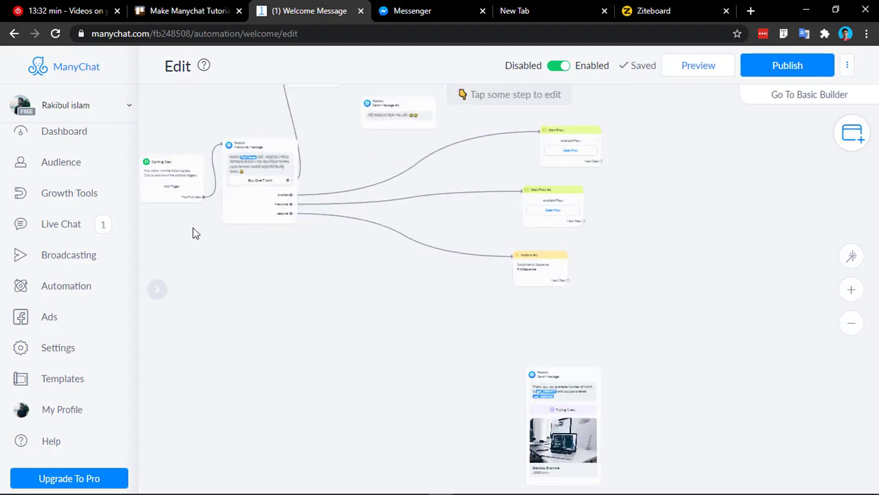
drag(194, 203, 403, 315)
scroll(402, 311, up, 2)
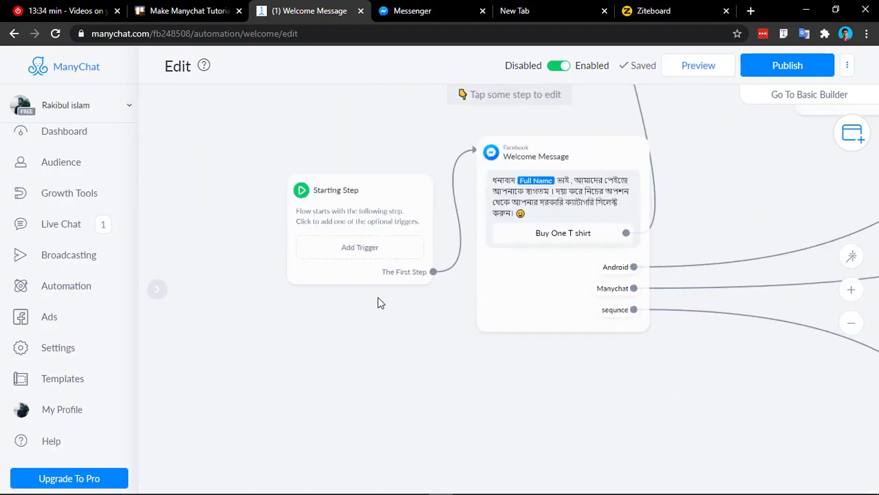
scroll(376, 303, up, 1)
drag(345, 195, 225, 94)
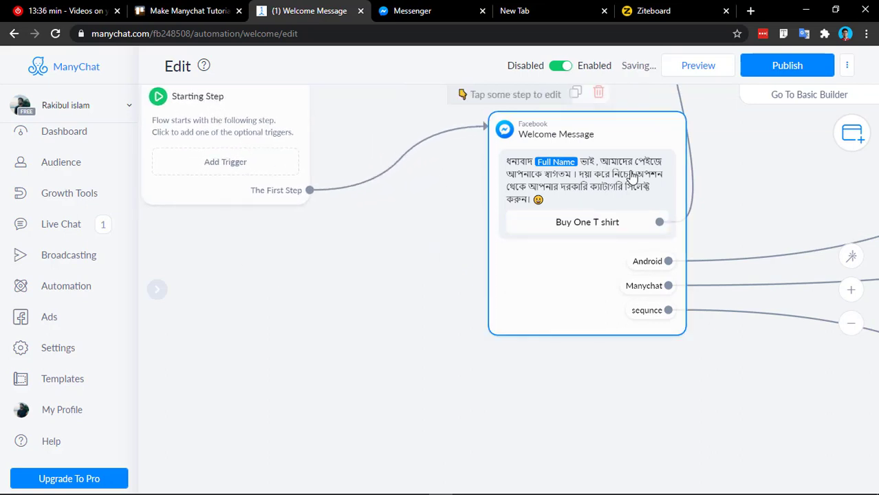
drag(631, 176, 557, 207)
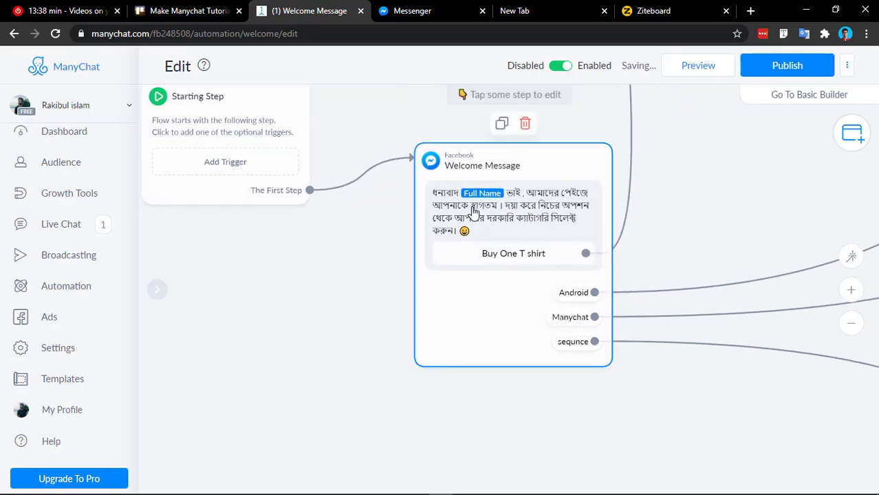
drag(518, 163, 483, 184)
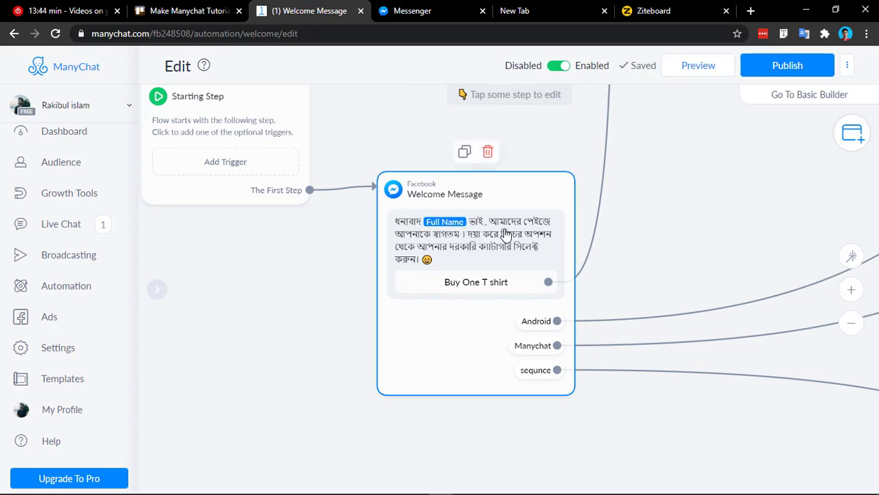
Delete the "Buy One T shirt" button from the Welcome Message.
click(488, 292)
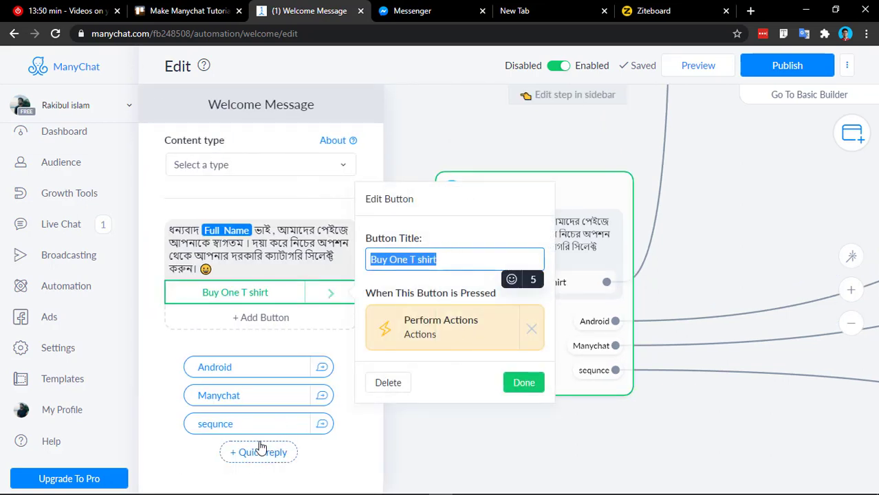
click(387, 384)
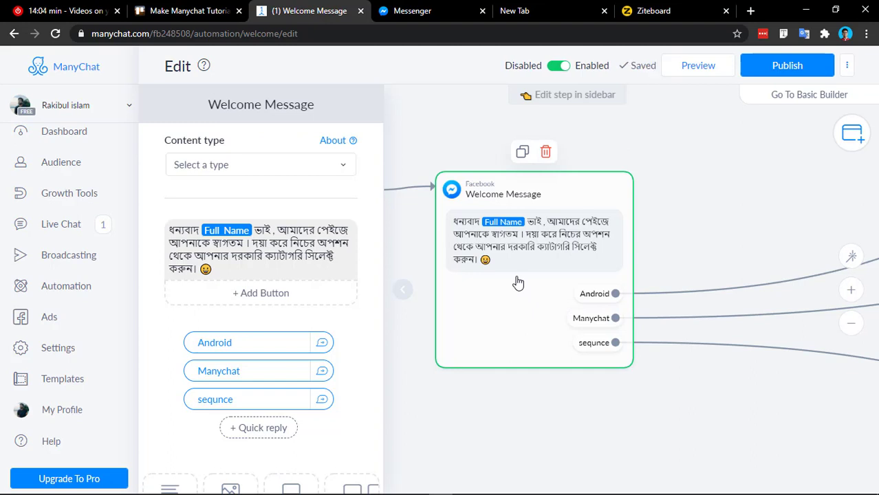
scroll(299, 300, down, 3)
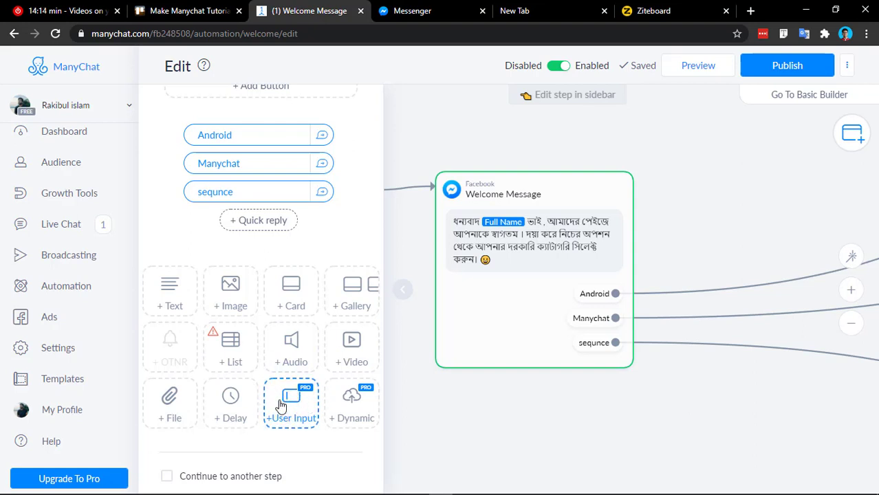
Try to add a User Input block to the Welcome Message.
scroll(470, 284, up, 1)
scroll(481, 320, up, 1)
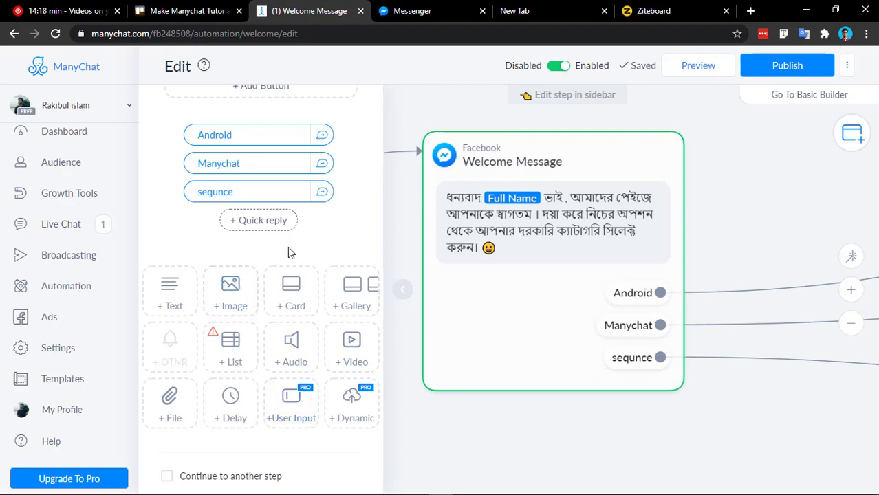
scroll(455, 274, down, 1)
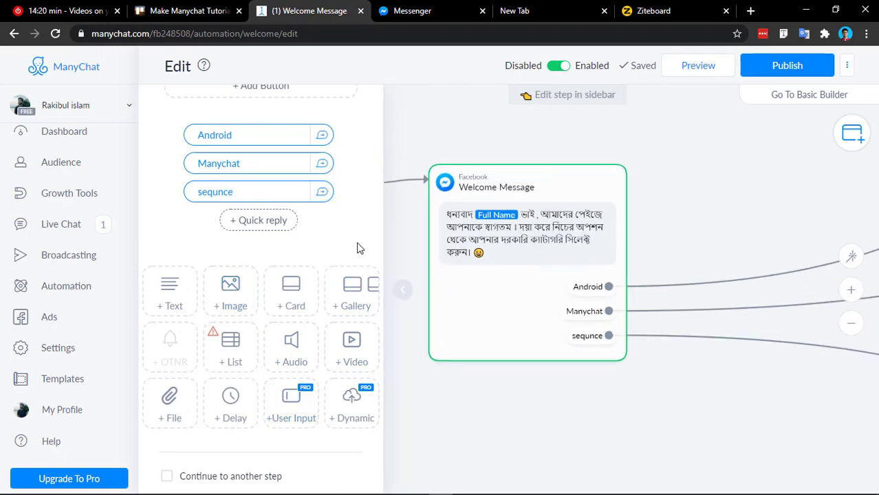
scroll(303, 159, up, 3)
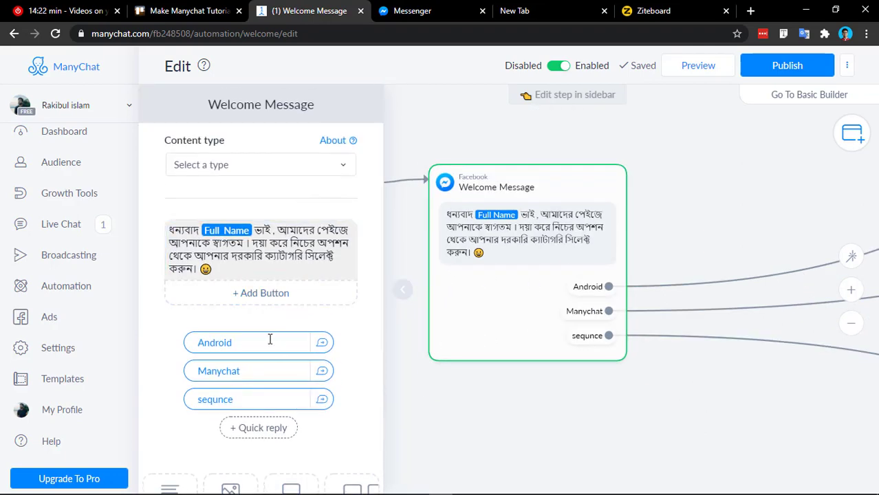
scroll(269, 337, down, 2)
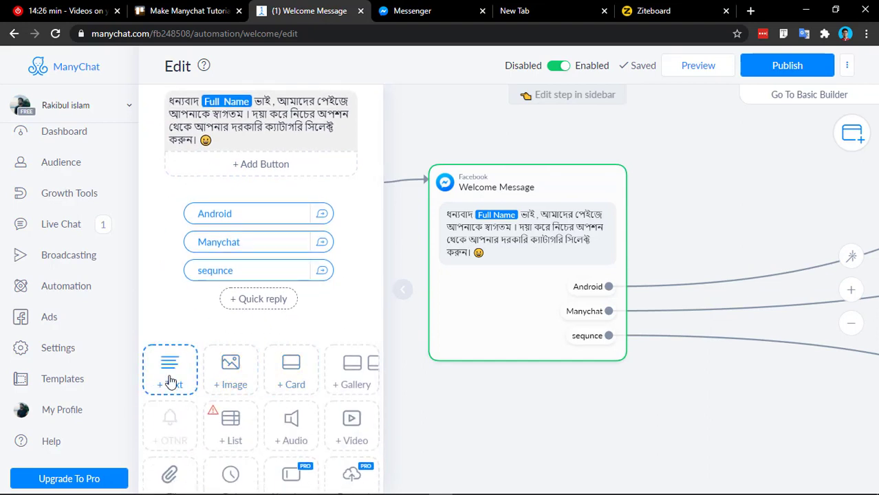
scroll(254, 385, down, 1)
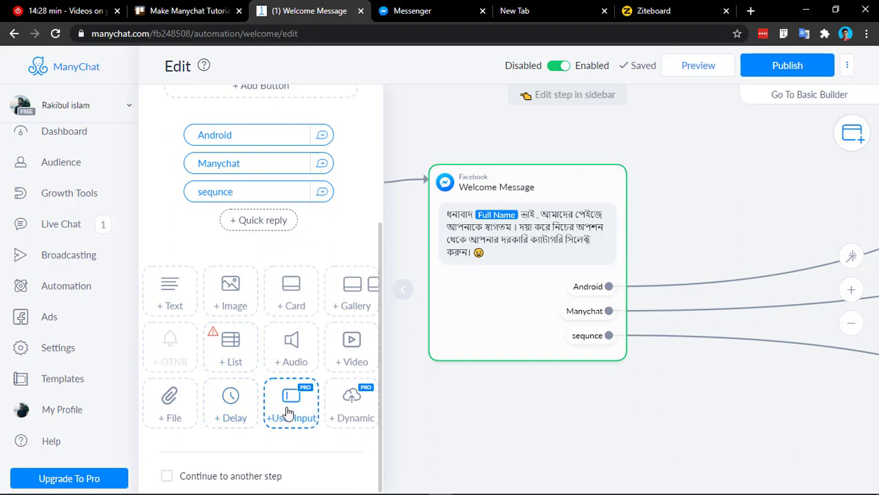
drag(288, 412, 287, 194)
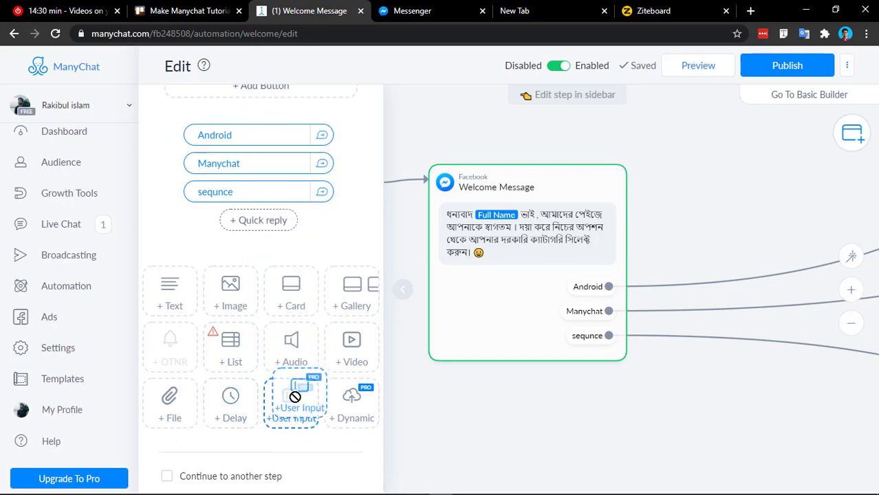
Review the content type options available for the Welcome Message without selecting one.
scroll(275, 228, up, 2)
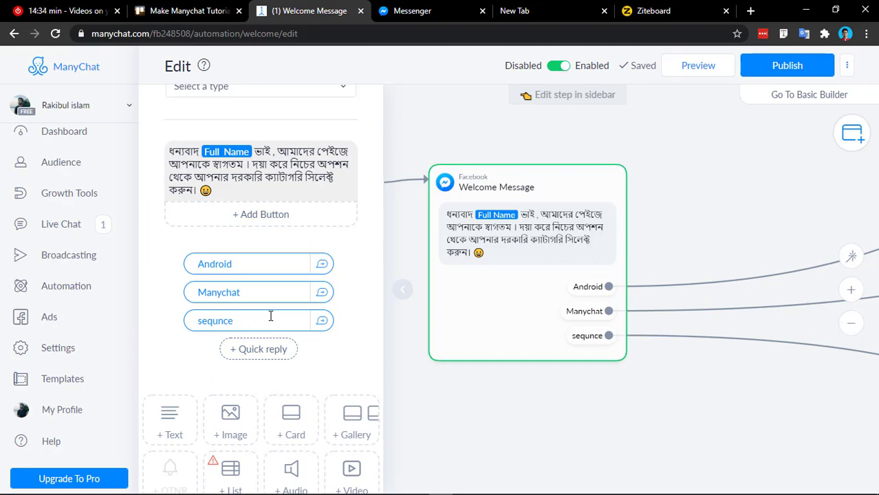
scroll(301, 246, down, 1)
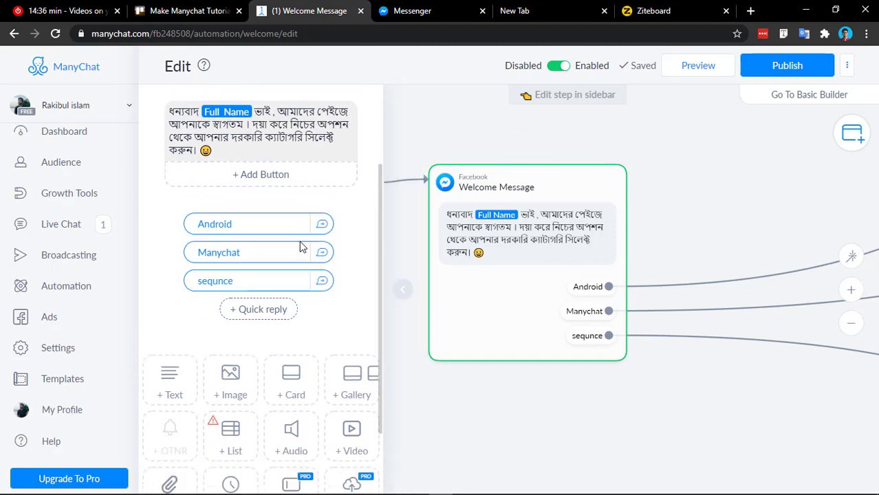
scroll(215, 279, up, 2)
scroll(214, 278, up, 1)
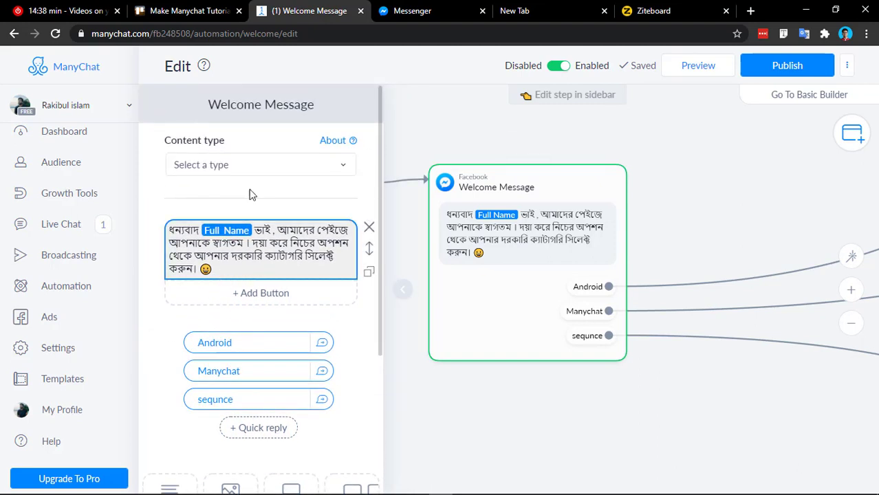
click(283, 169)
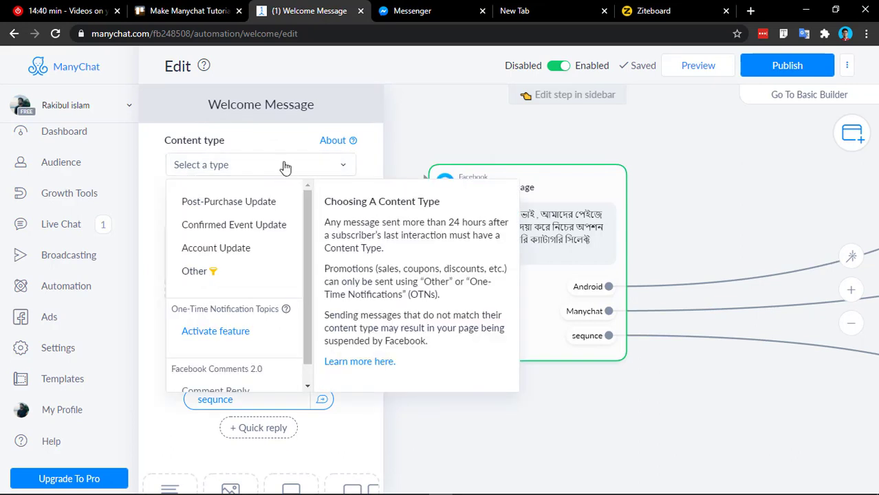
click(288, 169)
Add two empty text blocks to the Welcome Message between the existing Bengali text and the quick replies.
scroll(474, 280, down, 1)
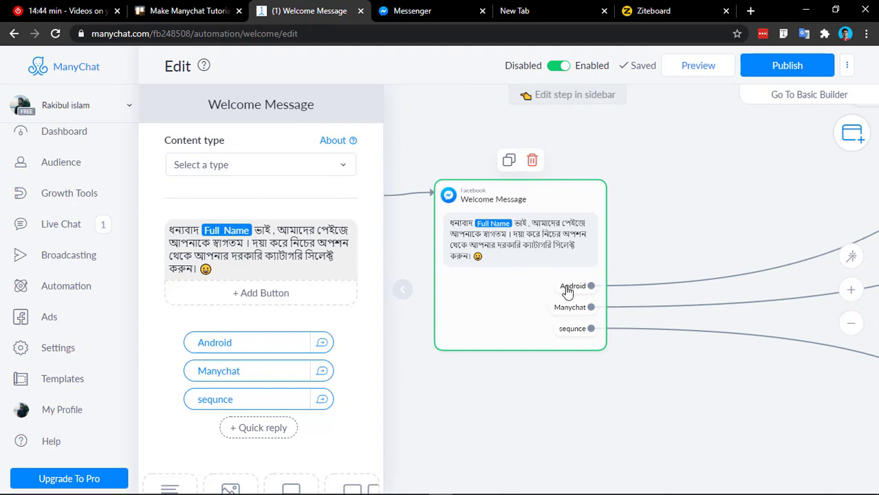
scroll(266, 330, down, 2)
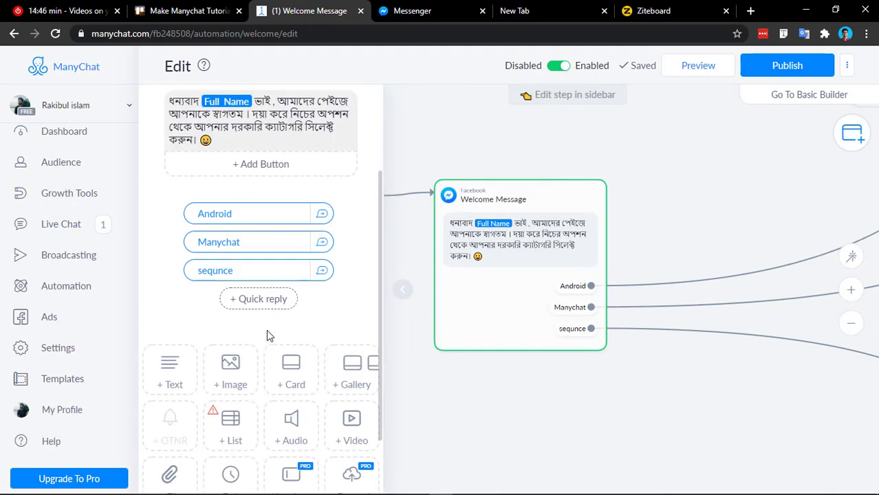
scroll(197, 331, down, 1)
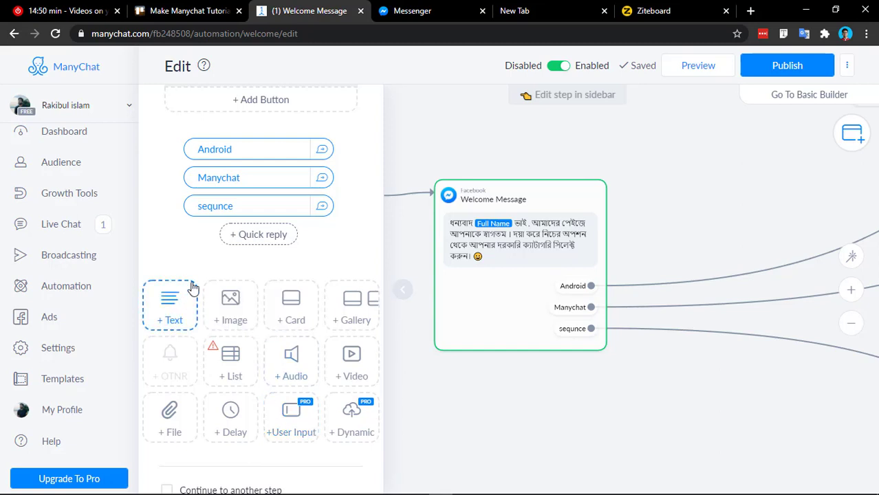
scroll(167, 304, up, 1)
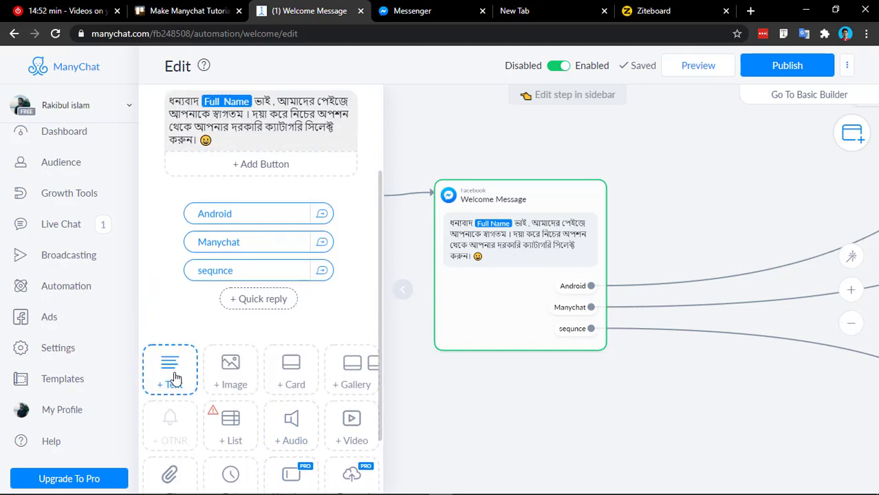
drag(170, 378, 269, 183)
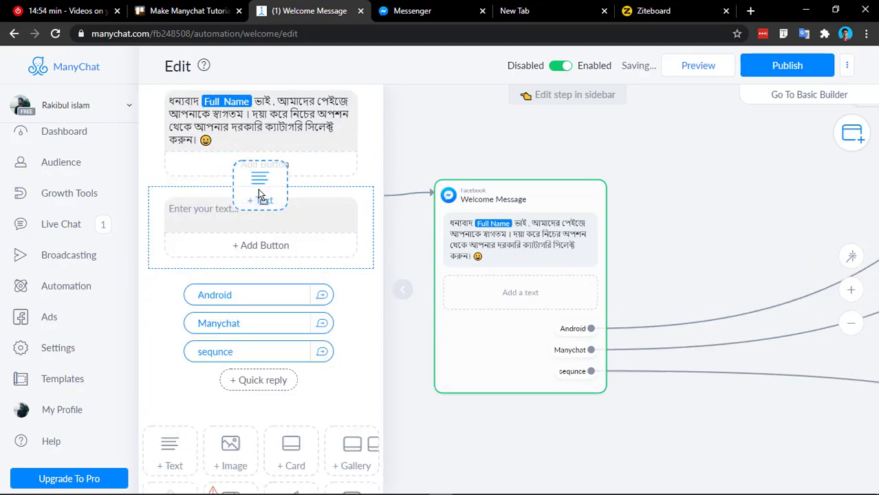
scroll(274, 320, down, 2)
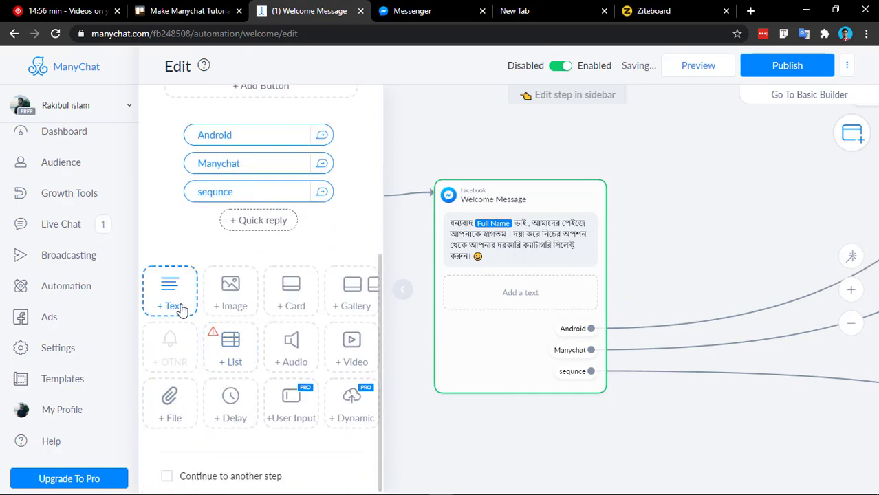
drag(168, 241, 292, 103)
scroll(332, 268, up, 3)
Write "Thank you" followed by the Full Name variable in the first new text block.
click(290, 253)
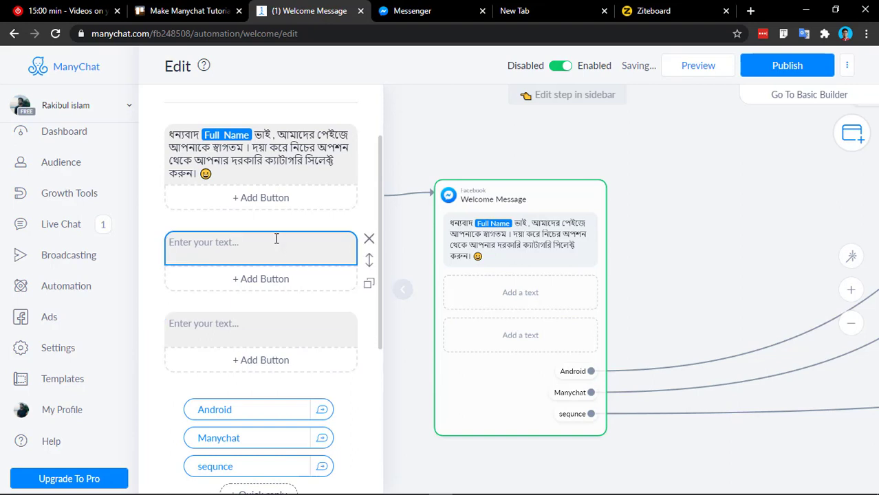
text(THan)
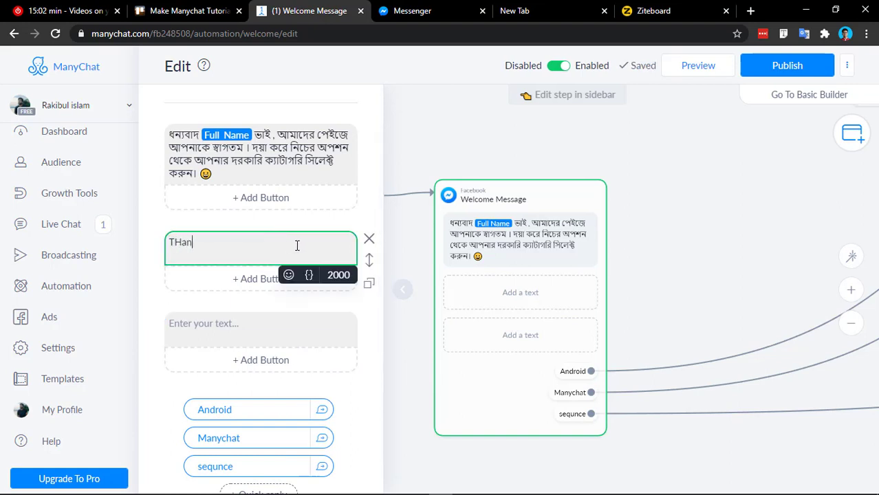
key(BackSpace)
key(BackSpace)
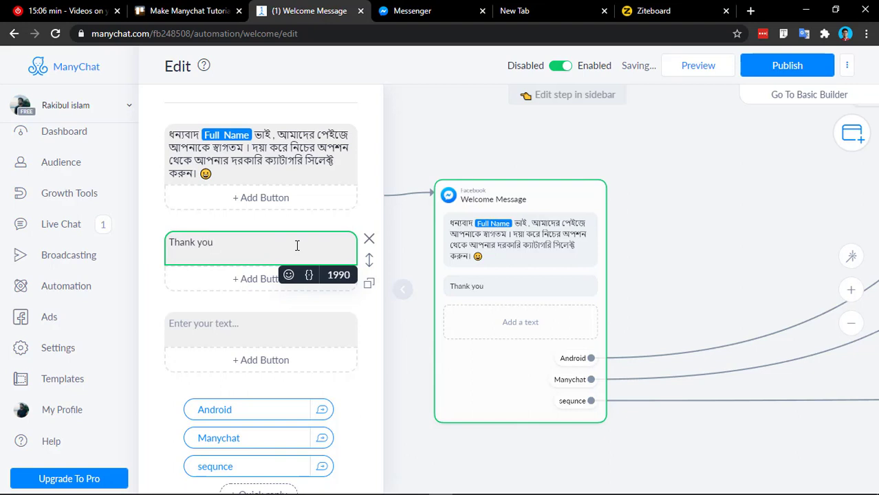
click(308, 275)
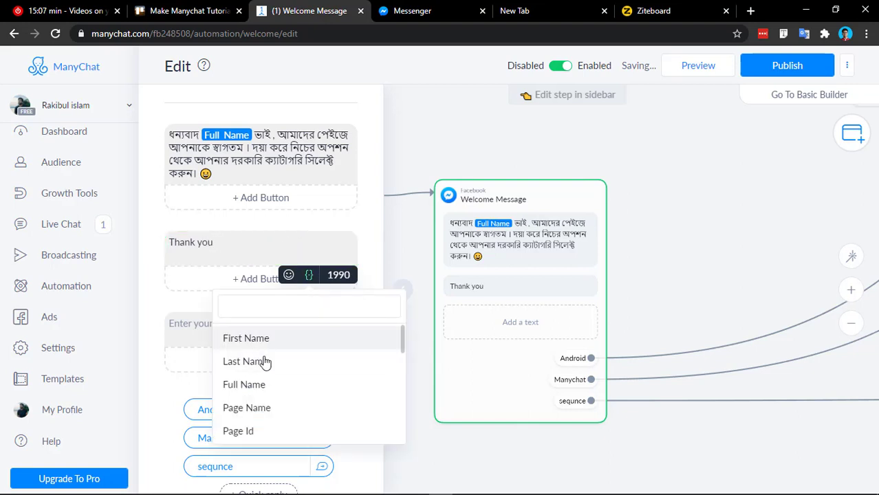
click(261, 387)
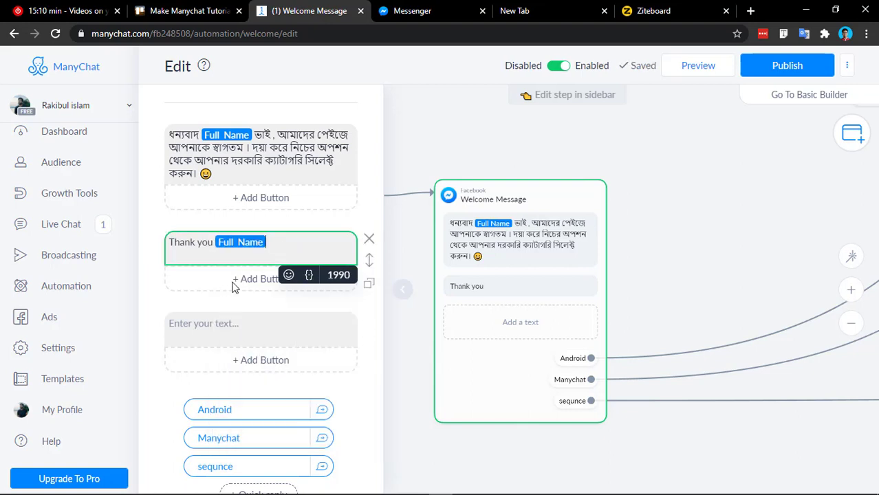
Write "You are welcome to this page" in the second new text block.
click(233, 323)
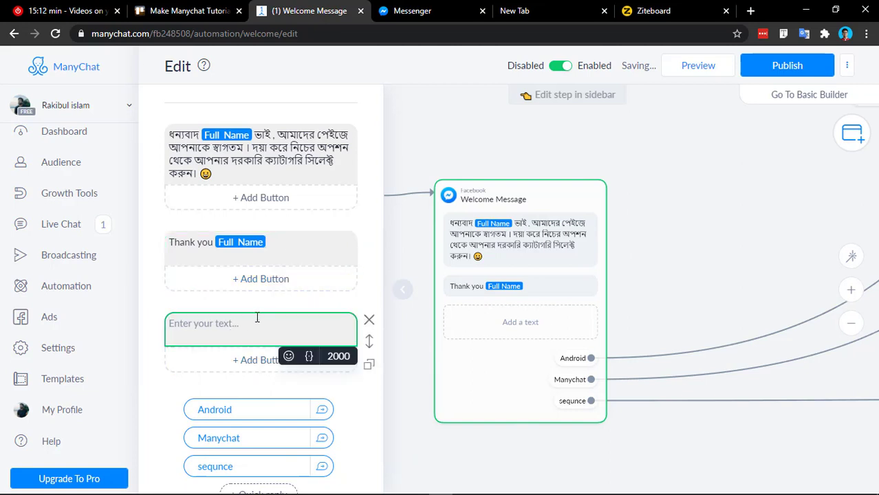
text(Yo)
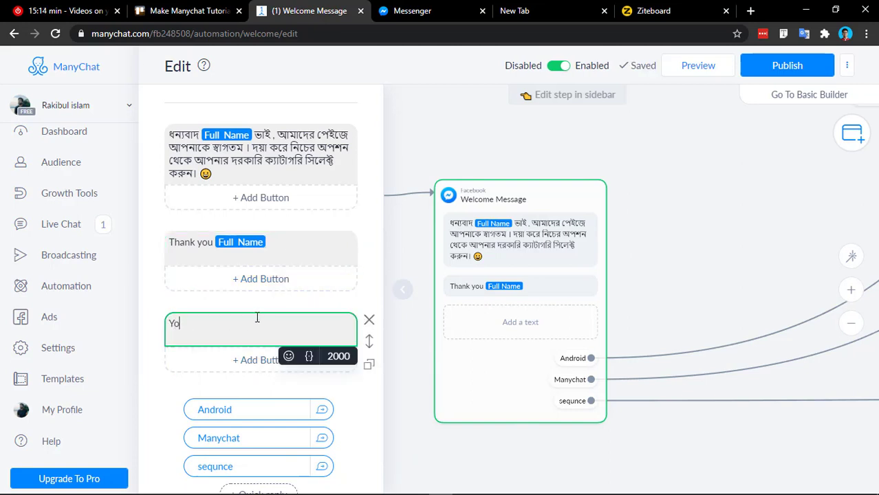
text(u are welcom )
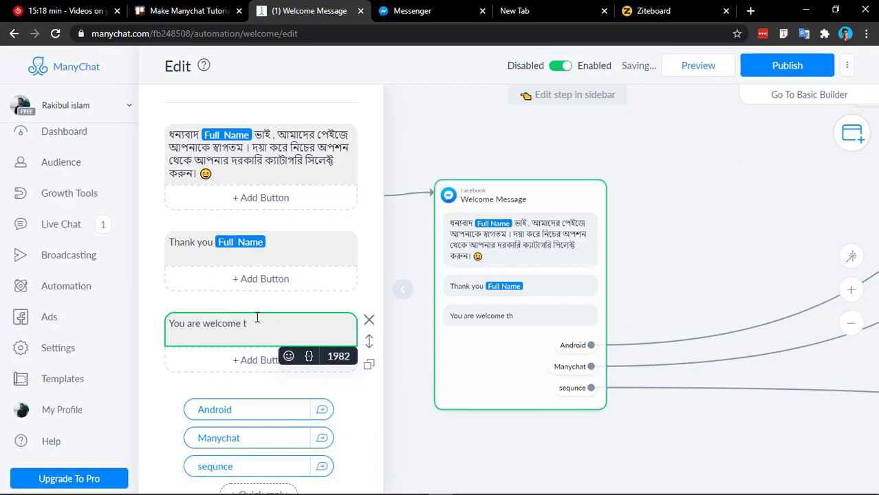
text(e to this page)
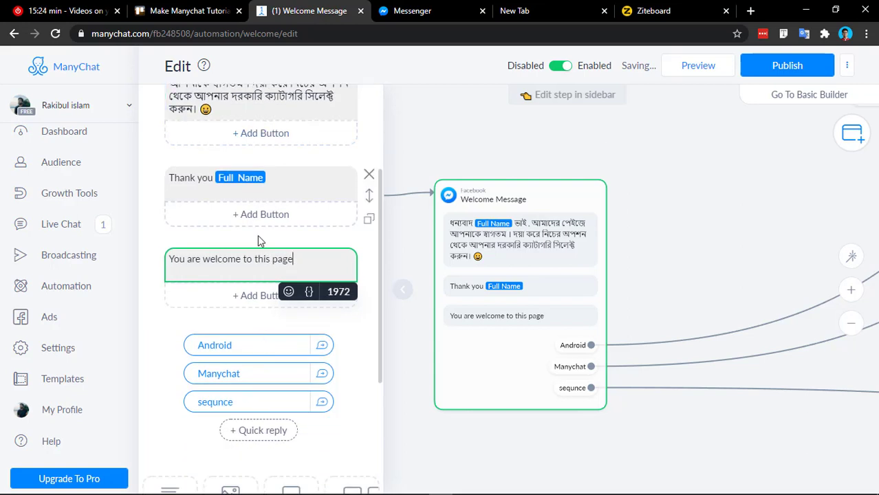
Close the Welcome Message editor and publish the updated flow.
click(424, 198)
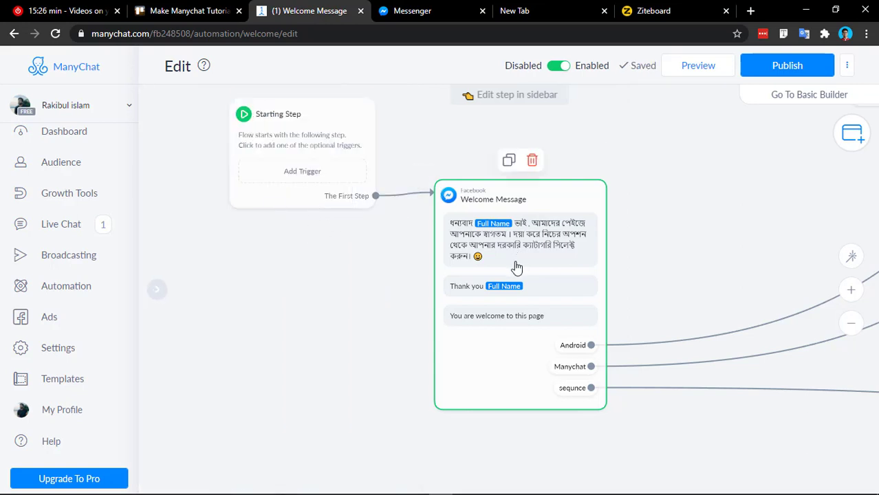
click(798, 77)
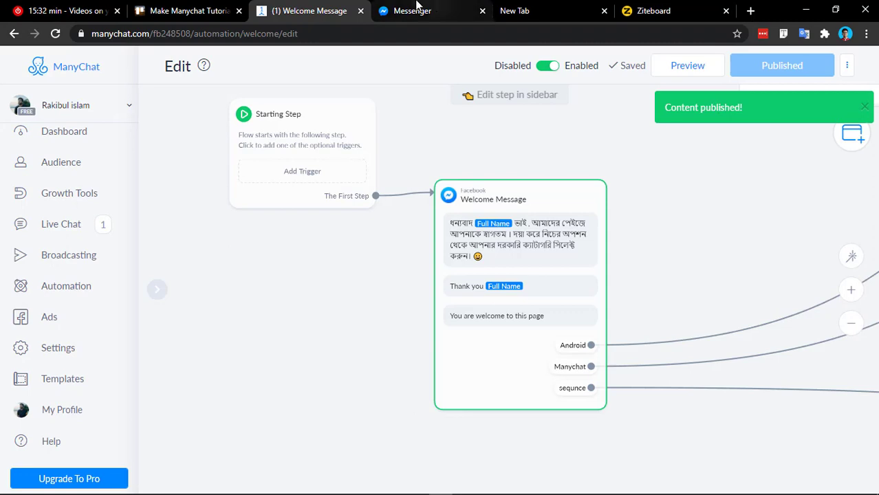
Switch to Messenger, start the page's bot conversation with Get Started, and look at the chat's persistent menu.
click(416, 9)
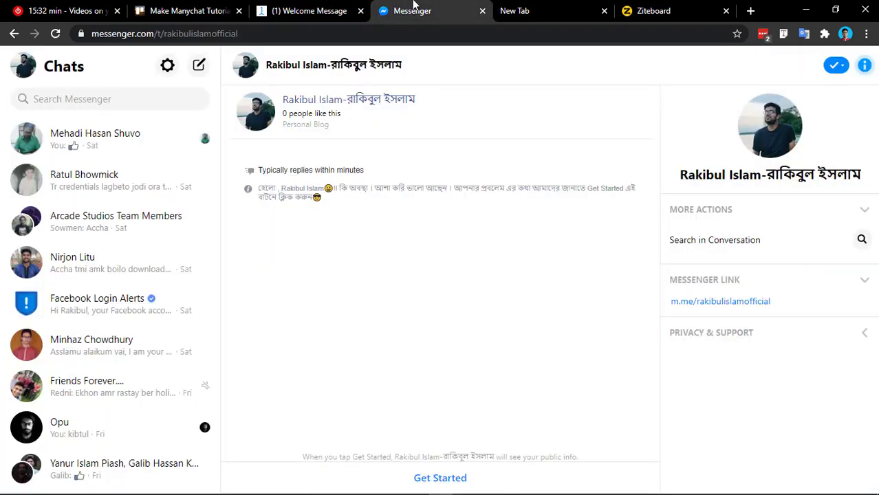
click(440, 478)
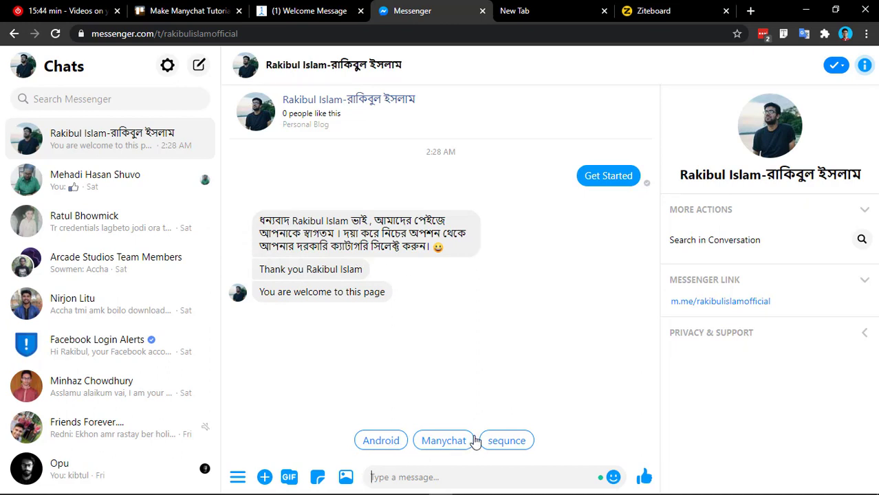
click(238, 474)
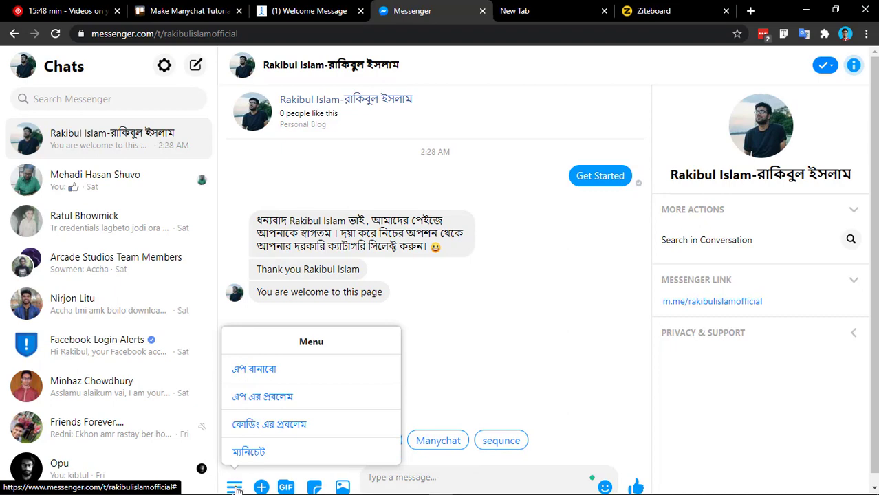
click(235, 488)
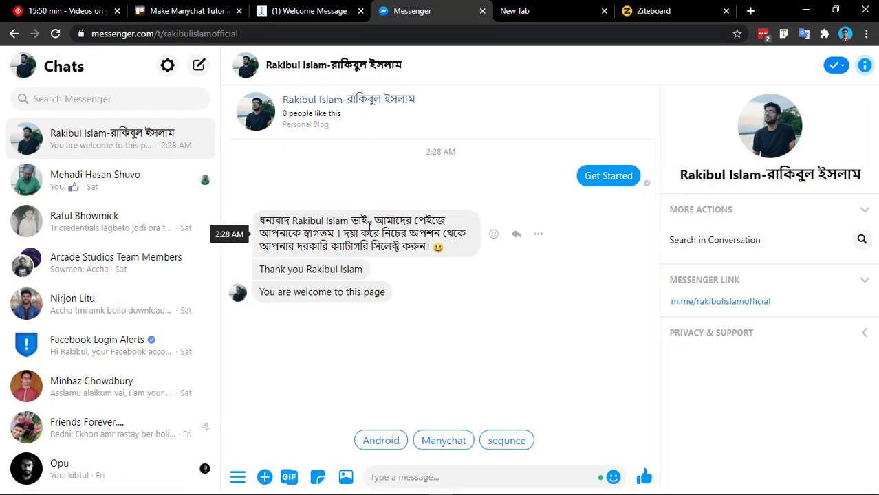
Return to ManyChat and reopen the Welcome Message step for editing at its quick replies and content blocks.
click(323, 10)
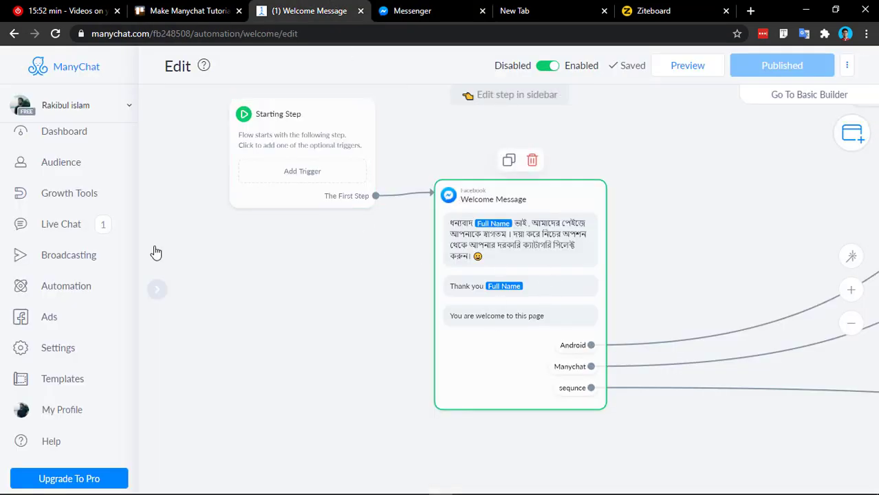
click(522, 261)
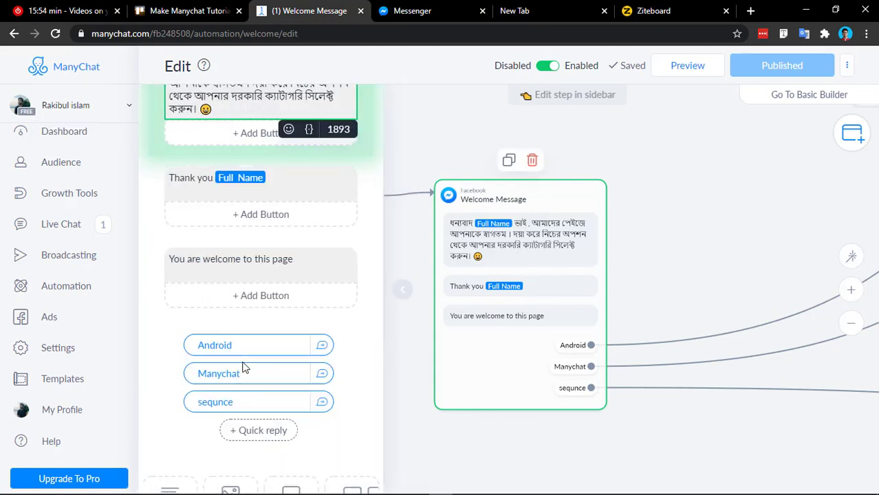
scroll(242, 368, down, 3)
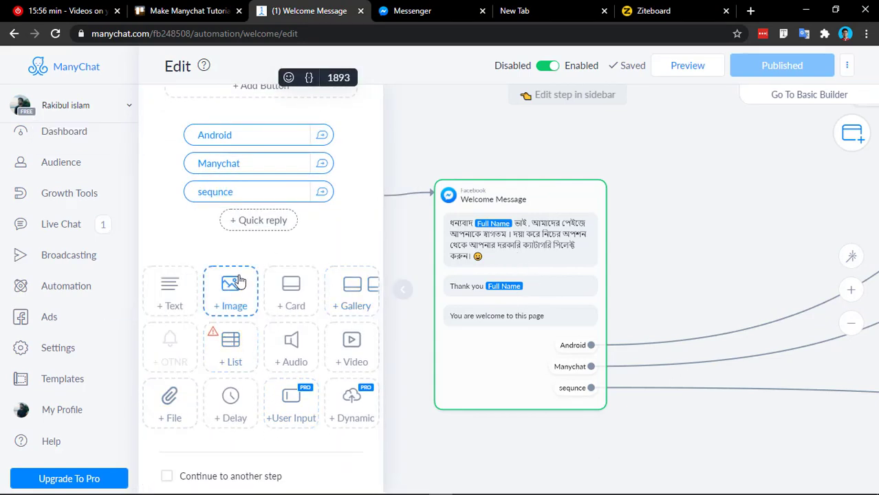
scroll(235, 296, up, 2)
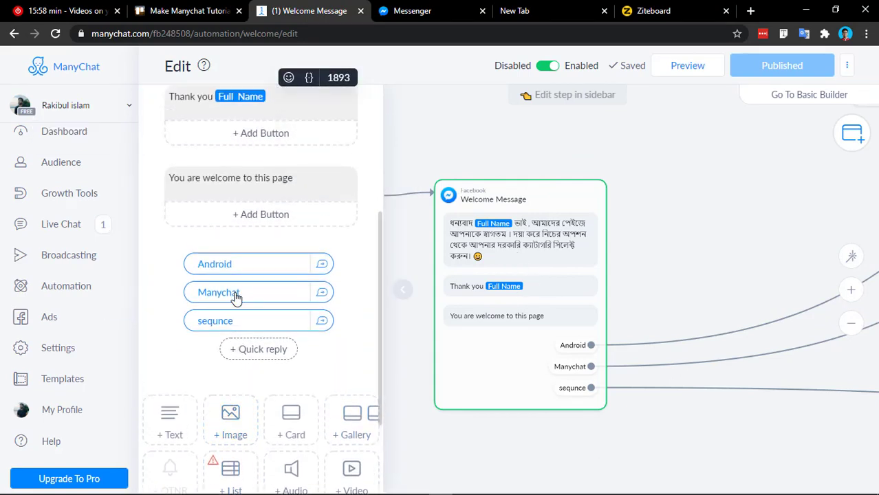
Add an image block between the last two text blocks and upload the laptop-and-plants photo from the 5_PHOTO FOR USE folder on MEDIA (D:).
mouse_move(521, 231)
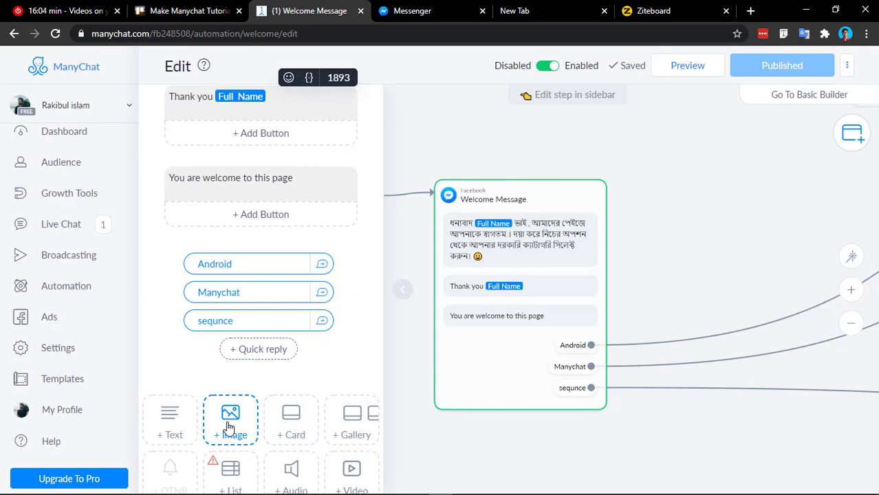
drag(229, 427, 234, 164)
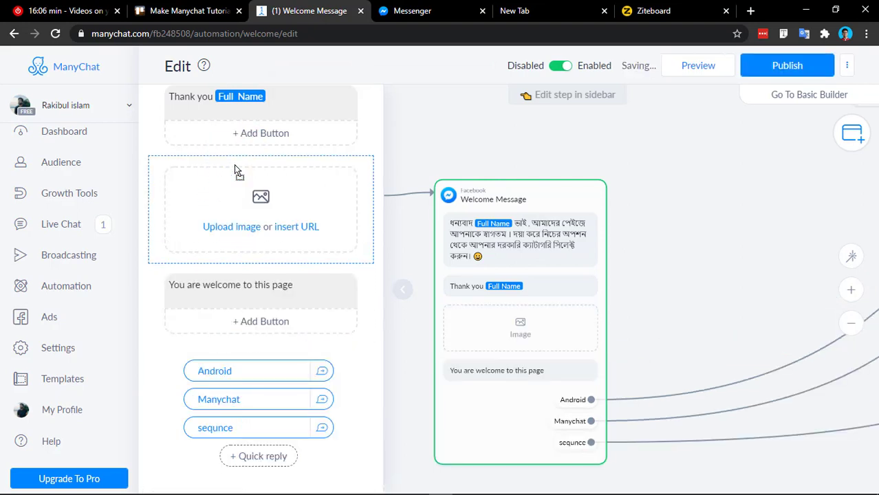
click(234, 227)
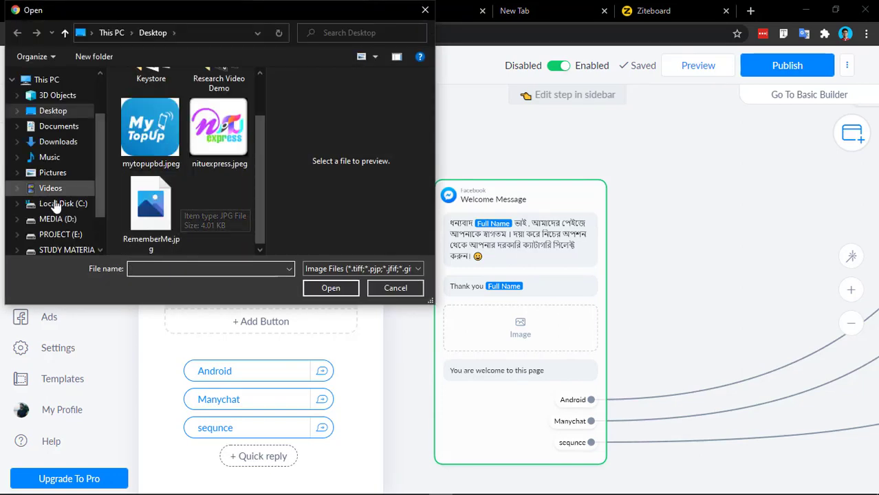
click(59, 235)
click(50, 220)
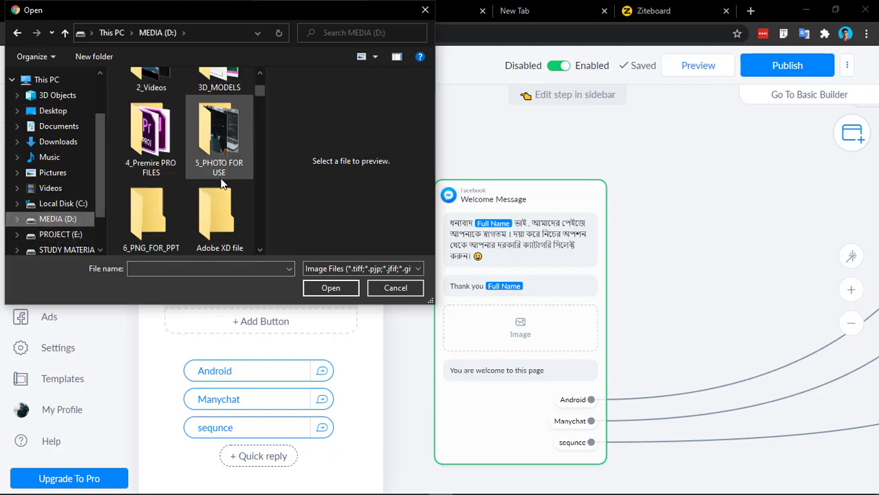
double_click(227, 219)
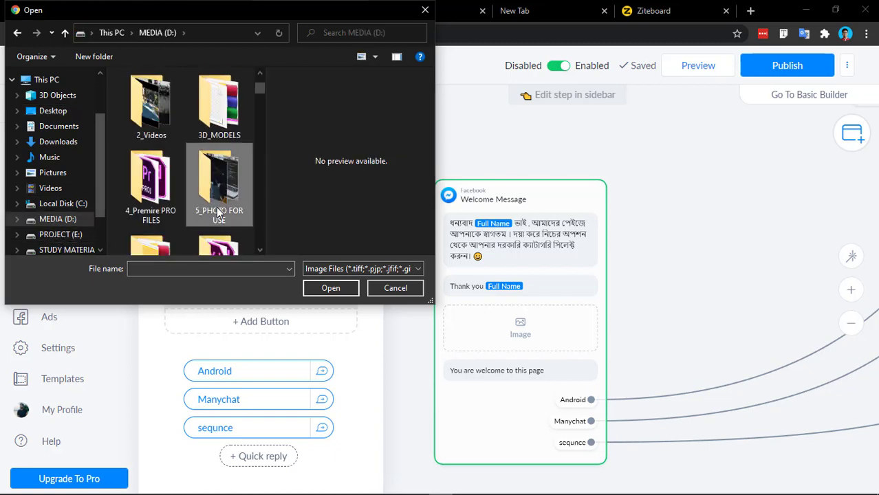
click(229, 226)
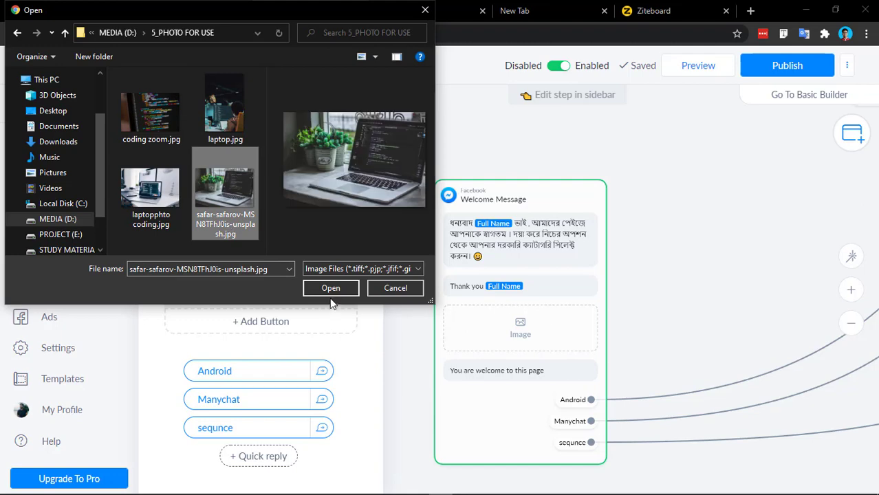
click(331, 288)
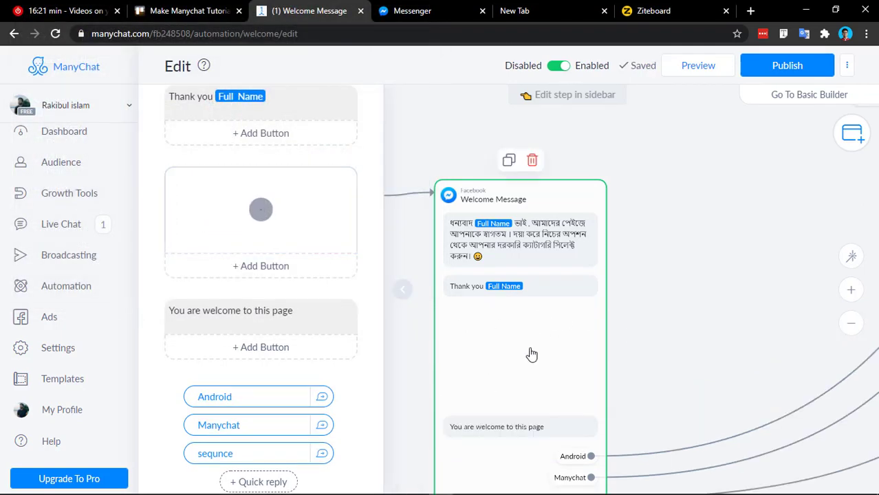
scroll(539, 352, down, 1)
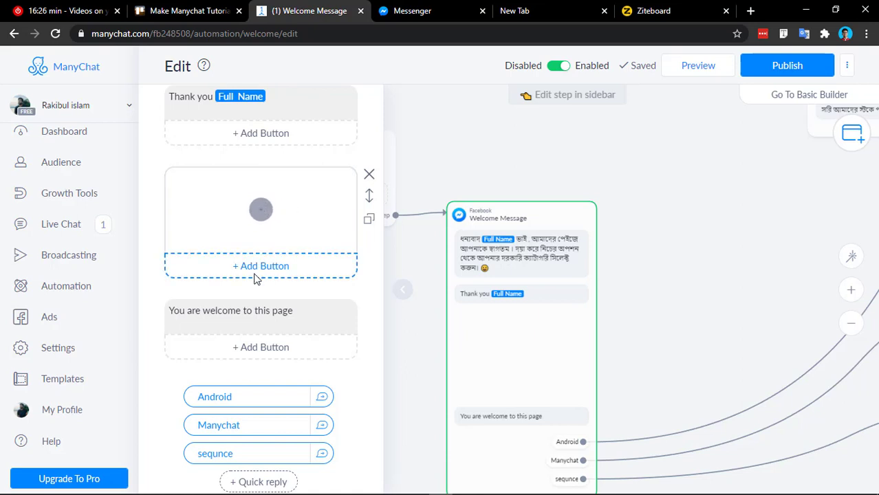
scroll(261, 276, up, 2)
scroll(265, 281, down, 3)
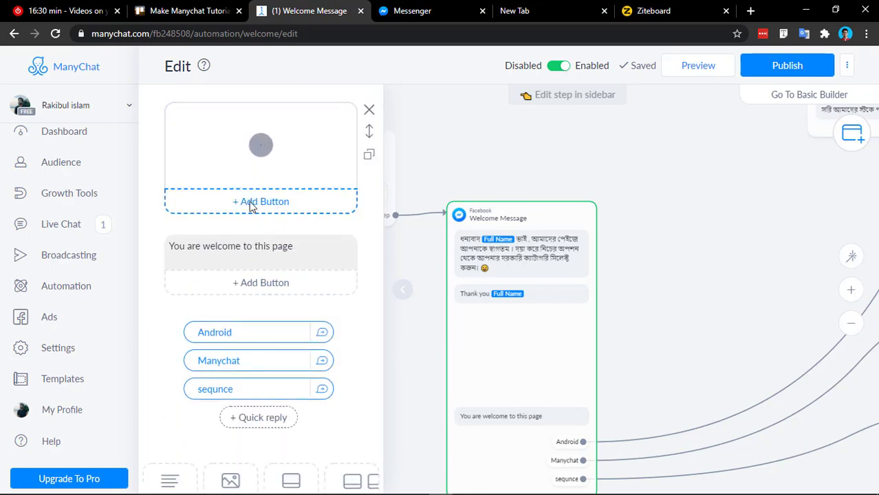
scroll(291, 208, up, 1)
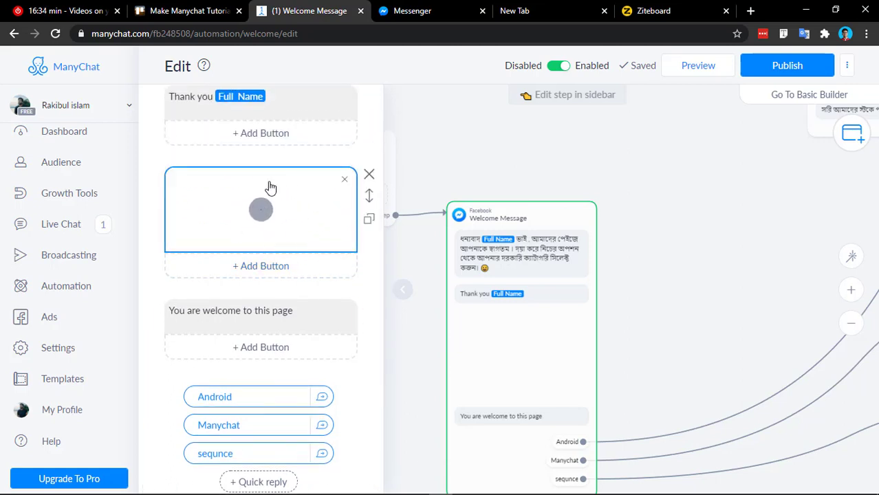
scroll(286, 271, down, 2)
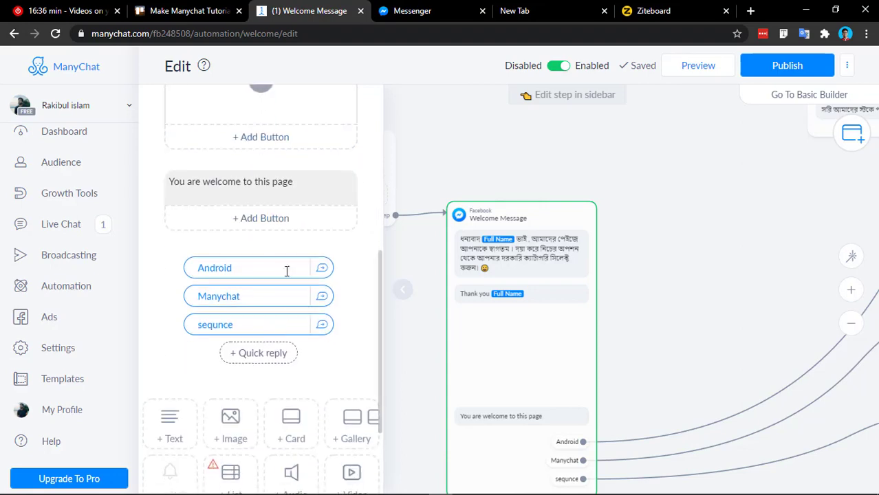
scroll(286, 271, up, 2)
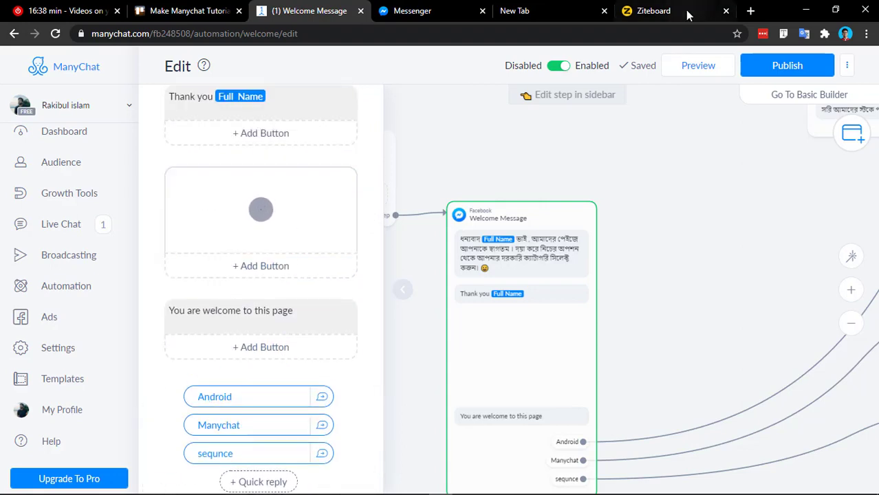
Search Google for "spider man images" in a new browser tab.
click(528, 11)
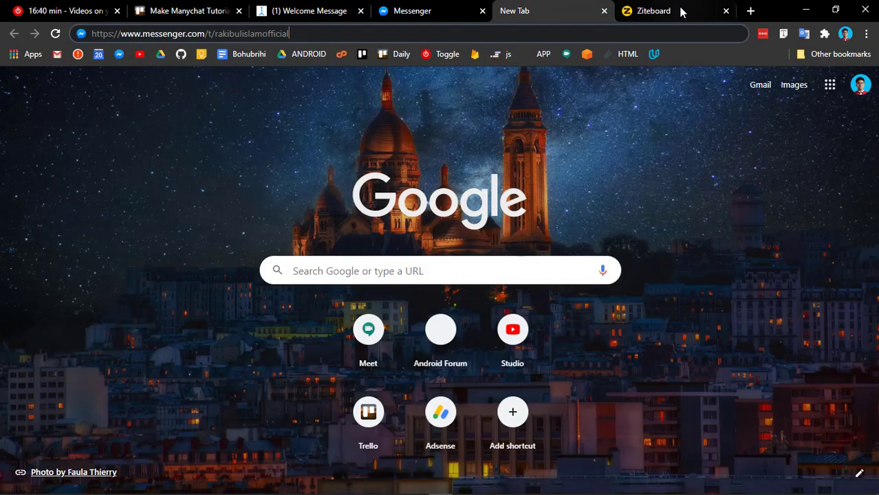
click(750, 11)
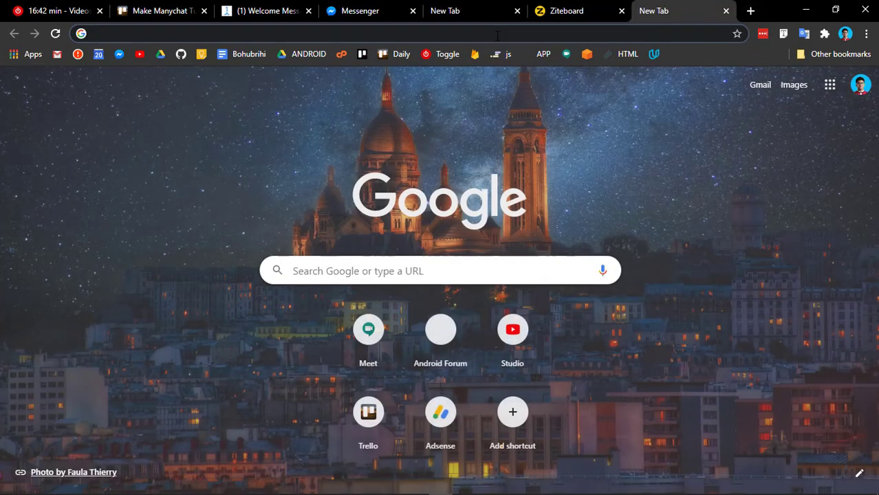
click(498, 34)
click(65, 389)
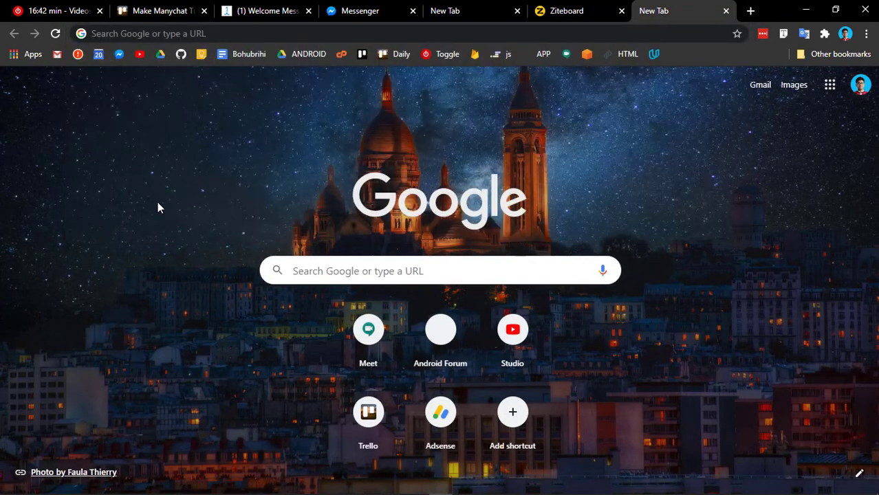
click(220, 39)
text(spi)
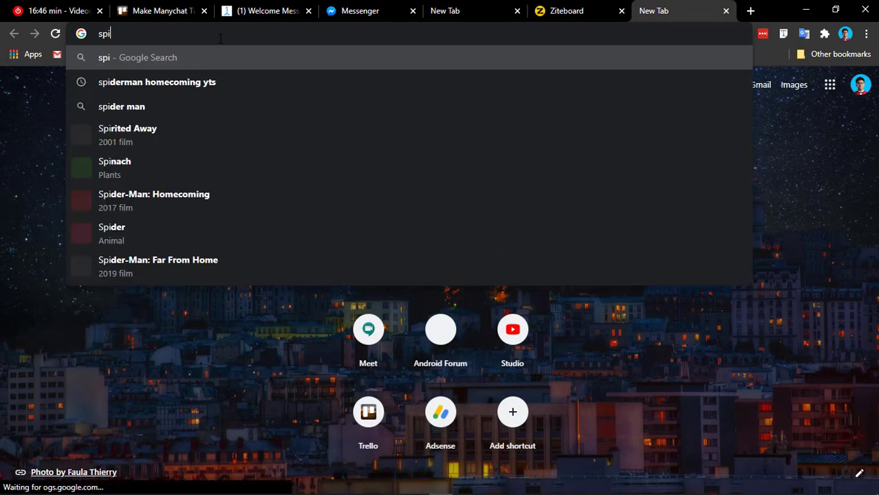
text(der man images)
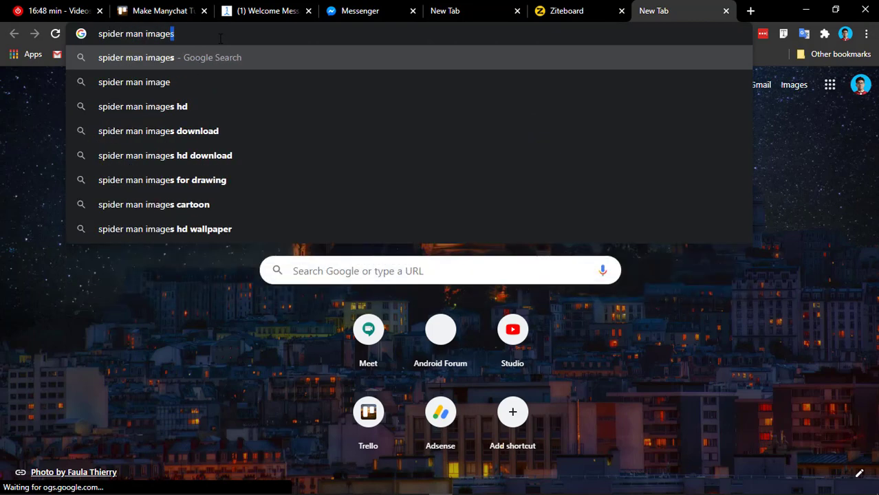
key(Return)
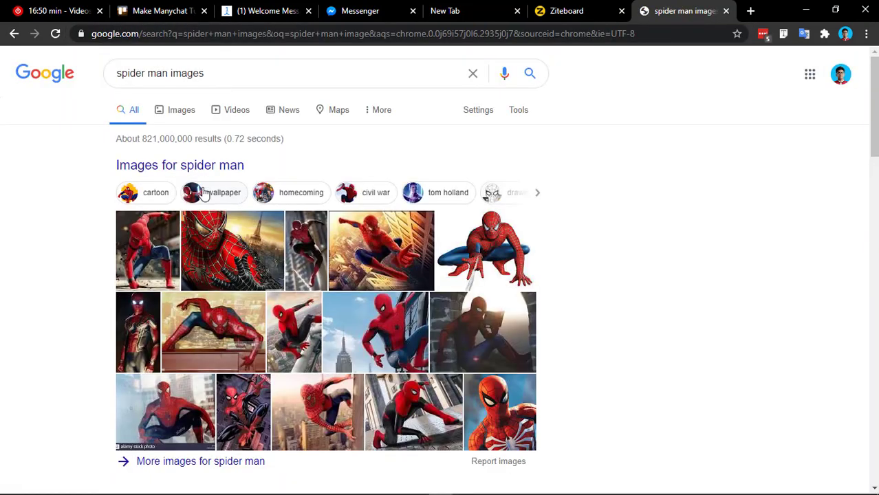
Preview the WallpaperAccess Spider-Man picture and the Marvel Cinematic Universe Wiki one in the image results.
click(239, 261)
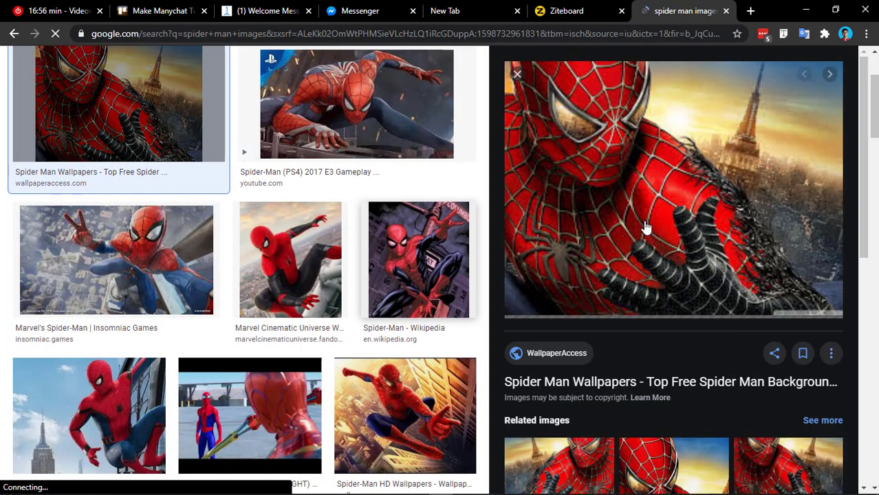
scroll(273, 261, up, 1)
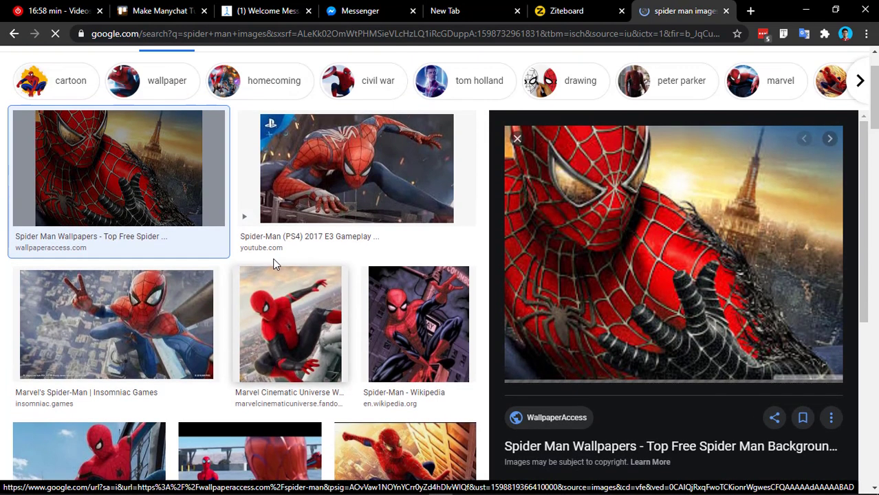
click(280, 345)
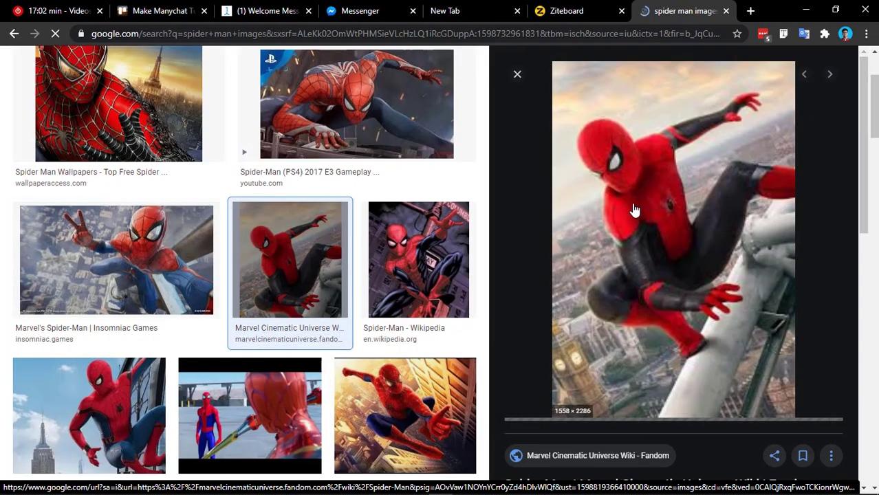
Return to ManyChat, check the uploaded image in the Welcome Message, and publish the flow.
click(367, 12)
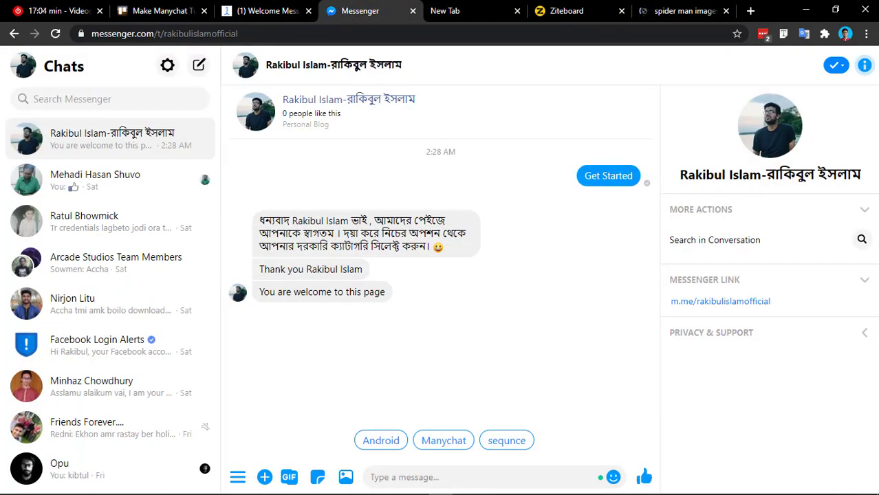
click(266, 11)
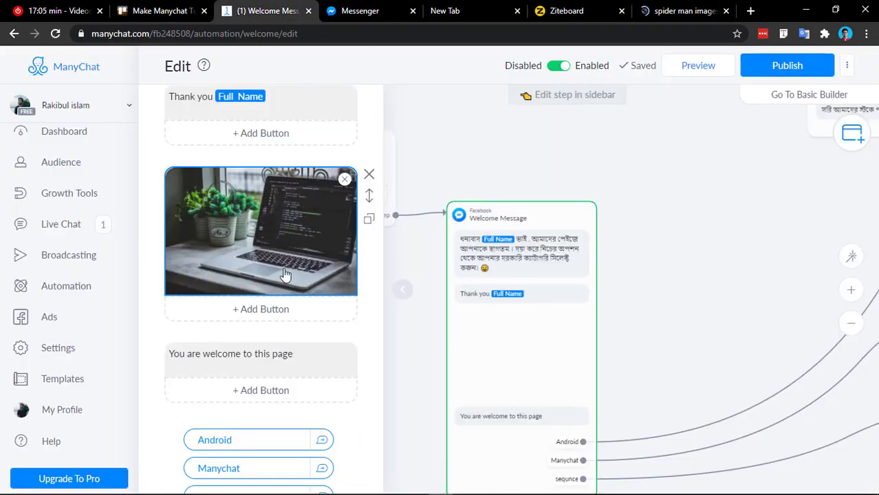
scroll(285, 274, down, 3)
click(780, 65)
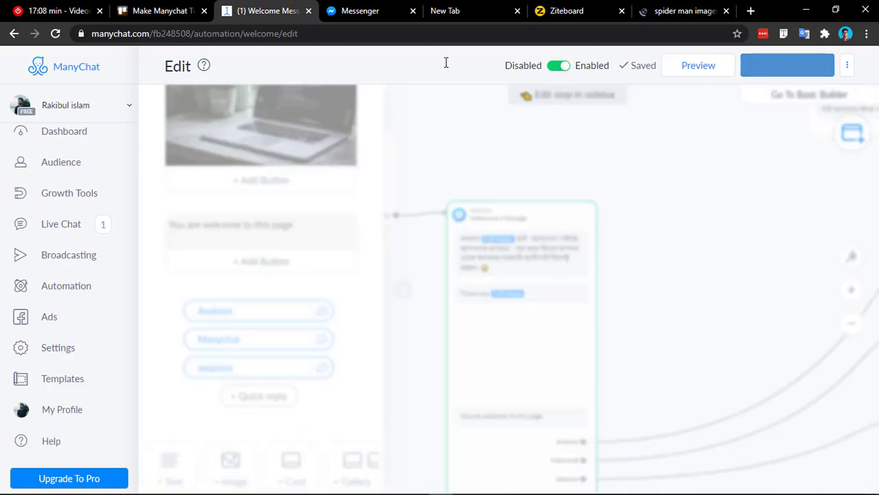
Switch to Messenger and delete the conversation with the page.
click(360, 10)
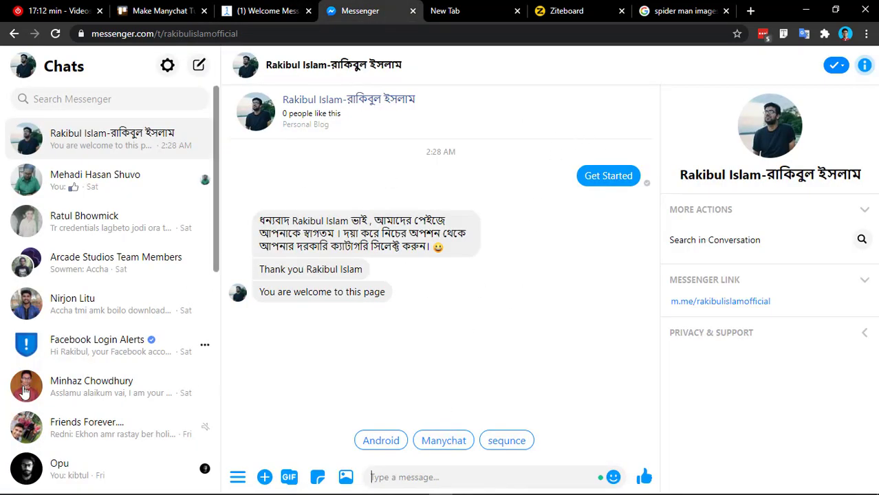
scroll(72, 399, down, 2)
scroll(141, 193, up, 2)
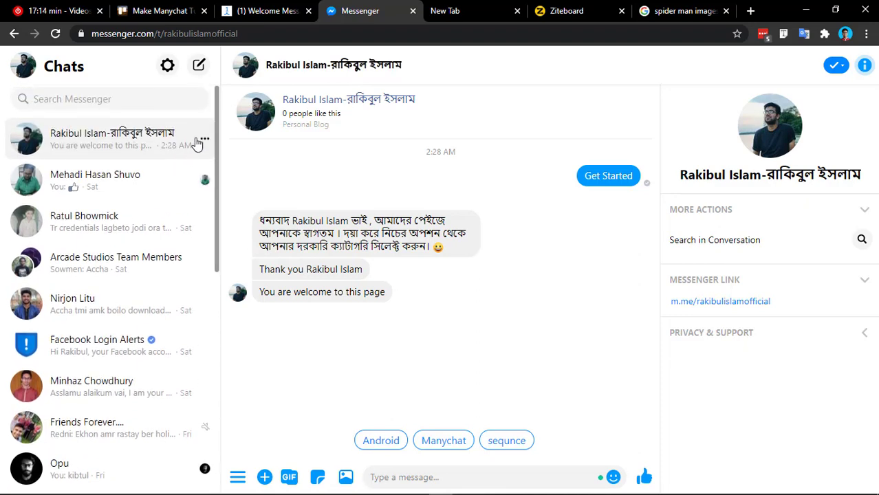
click(205, 138)
click(244, 204)
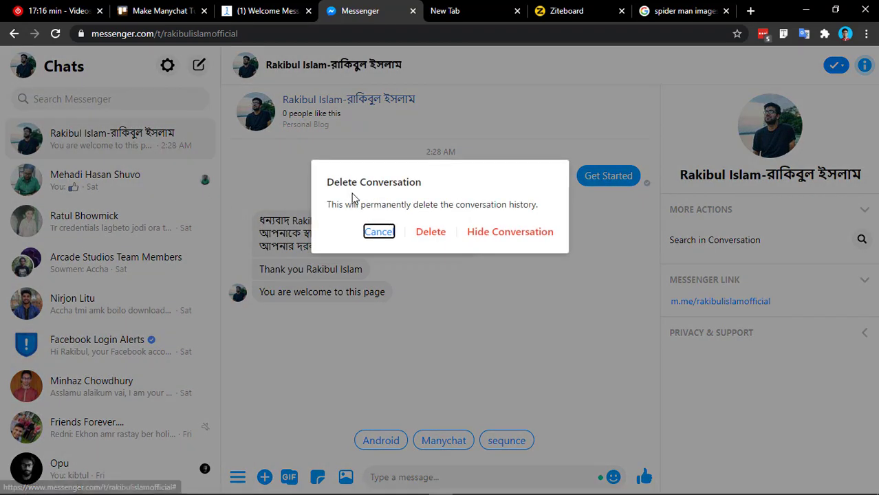
click(427, 234)
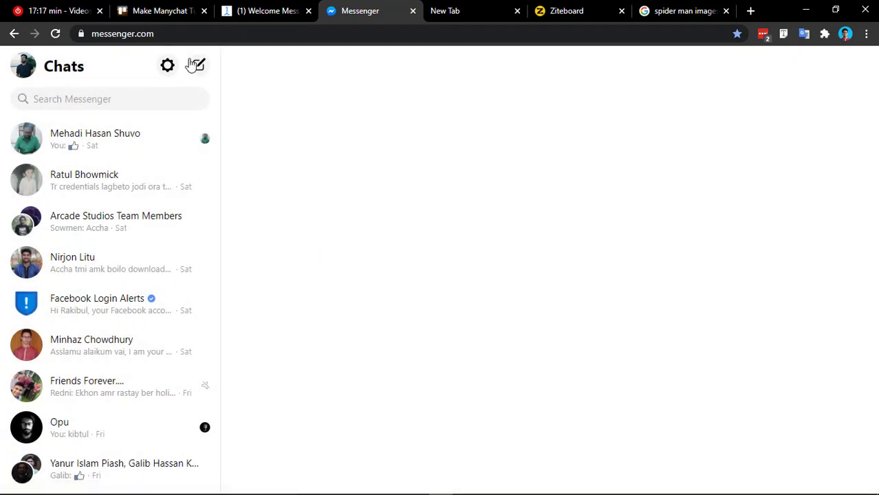
Load the page's Messenger conversation address in the blank browser tab that already holds it.
click(464, 18)
key(ctrl+a)
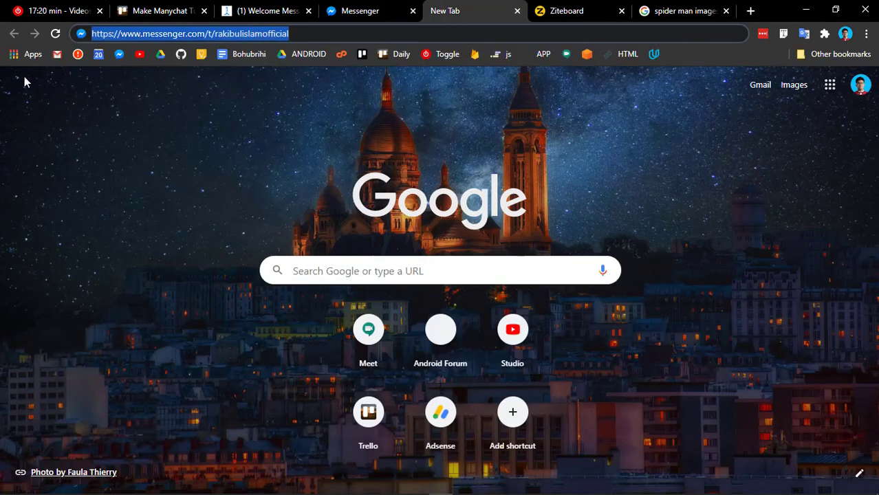
key(Return)
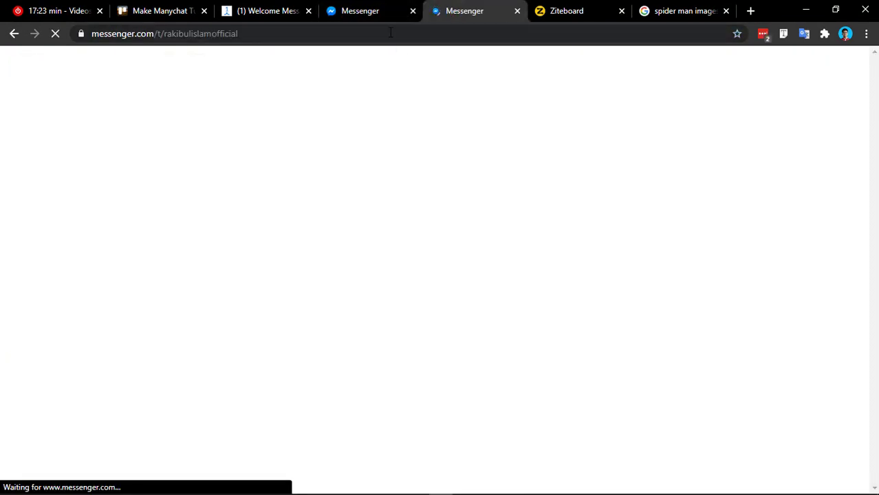
Copy the page's conversation address and load it in the original Messenger tab.
click(388, 34)
key(ctrl+c)
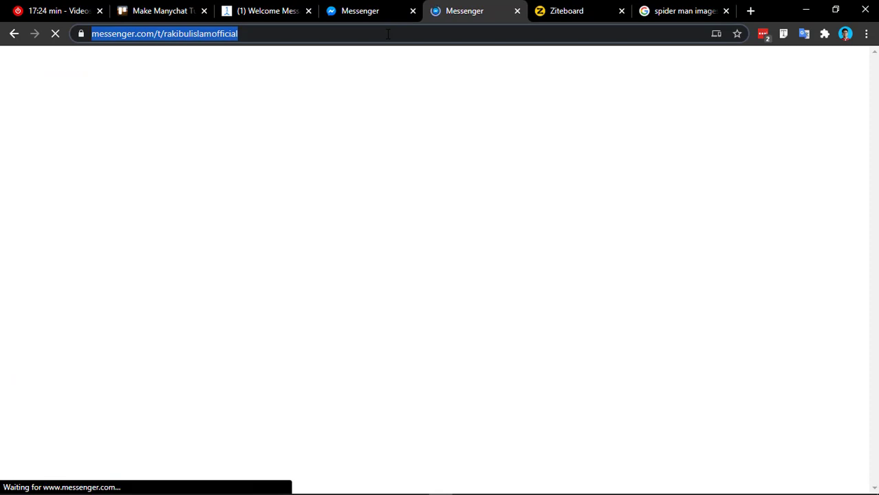
click(349, 8)
click(206, 34)
key(ctrl+v)
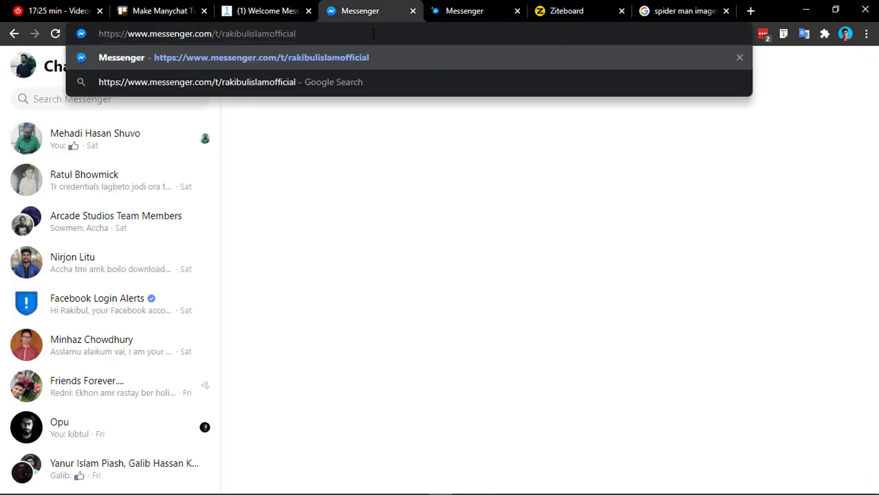
key(Return)
Switch to the other Messenger tab, start the bot conversation with Get Started, and view the welcome messages and image.
key(ctrl+Tab)
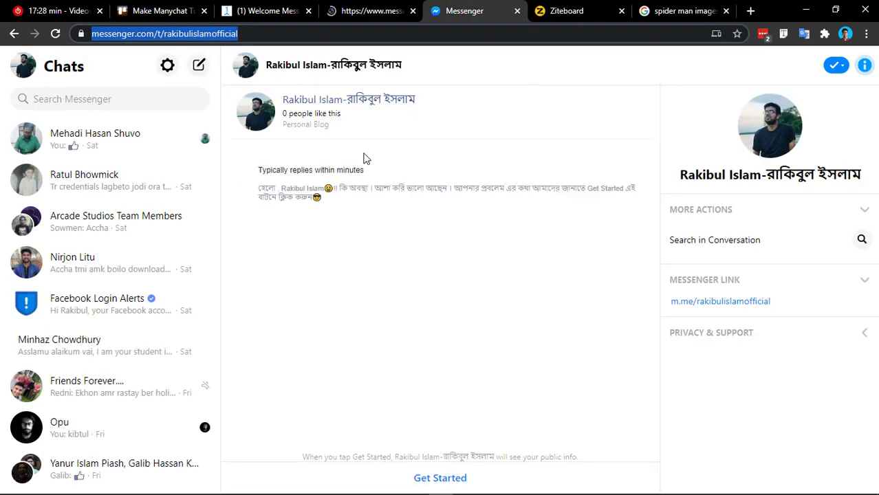
click(462, 476)
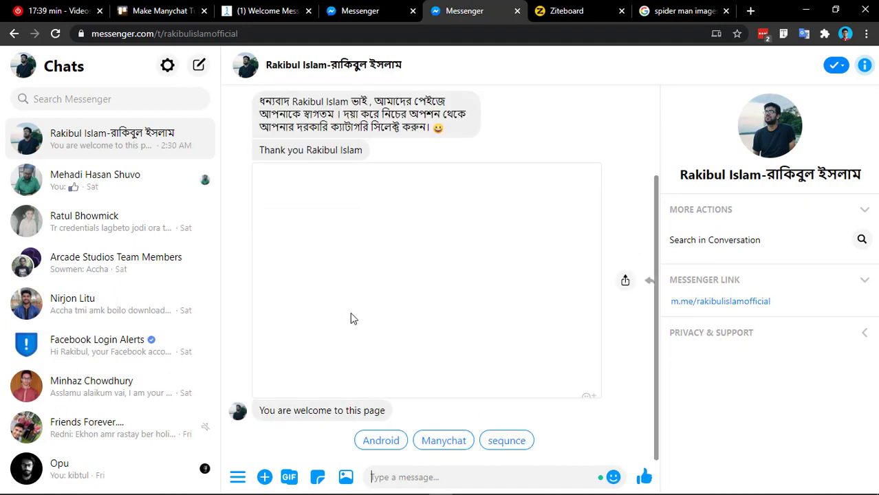
scroll(382, 317, up, 5)
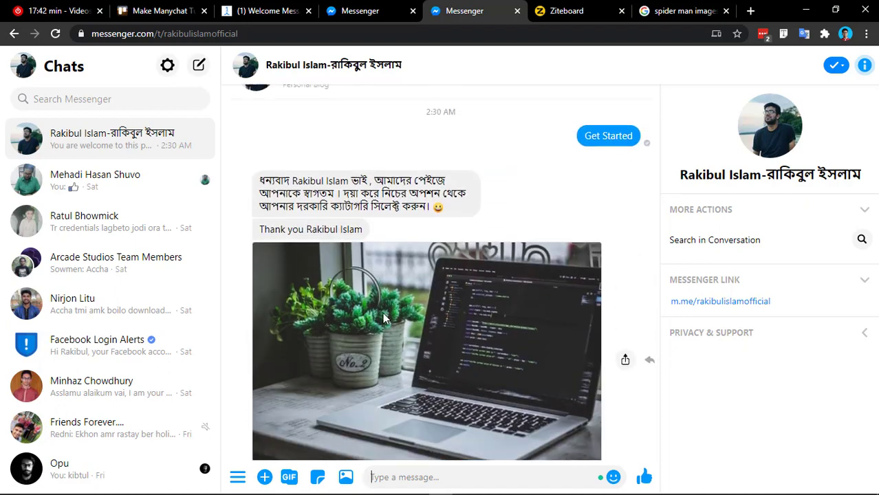
Copy the image address of the enlarged Spider-Man picture from Google Images and load it in a new browser tab.
scroll(371, 296, down, 5)
click(678, 5)
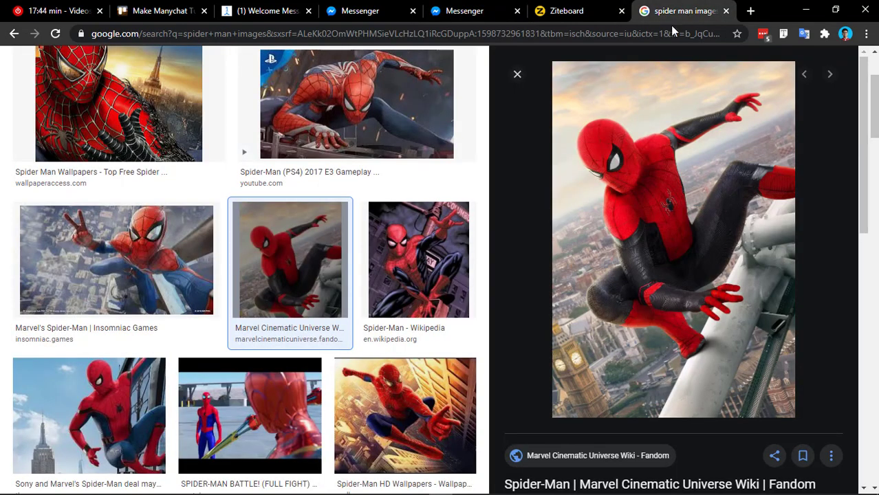
right_click(653, 183)
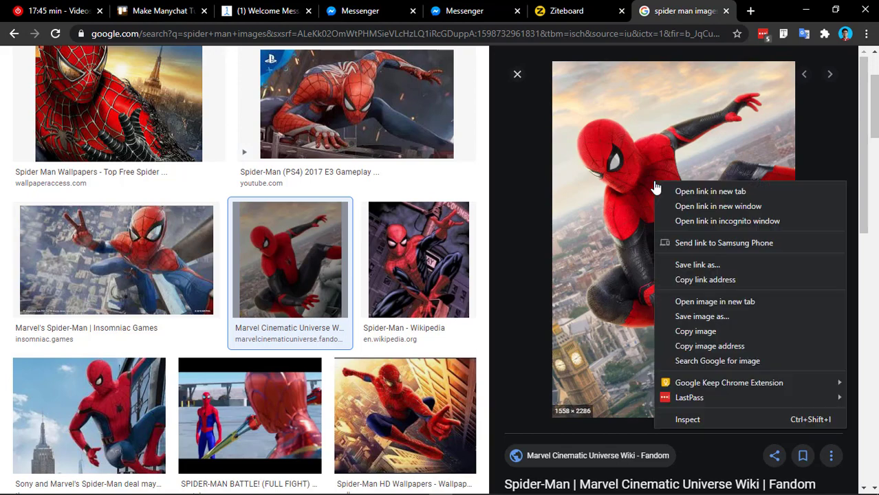
click(712, 346)
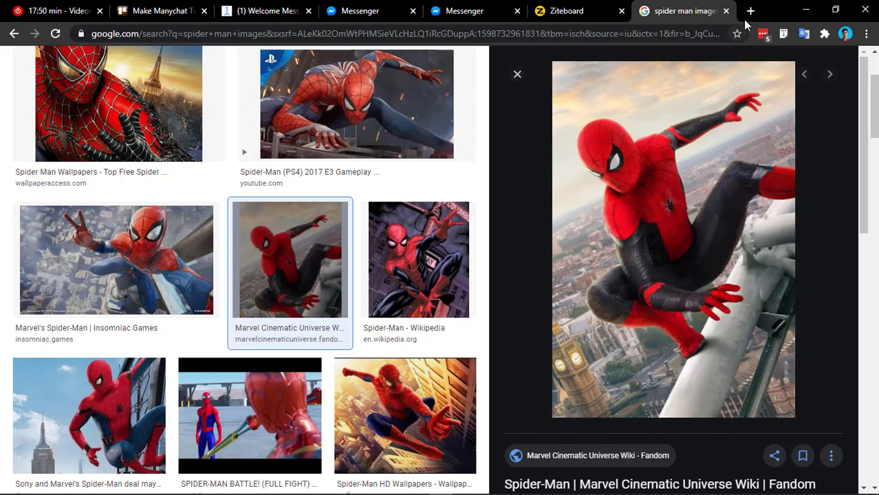
key(ctrl+t)
key(ctrl+v)
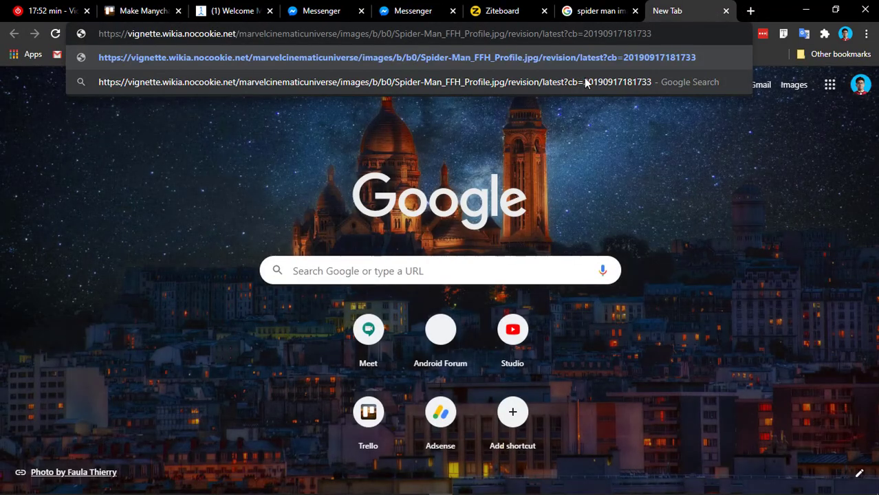
click(680, 57)
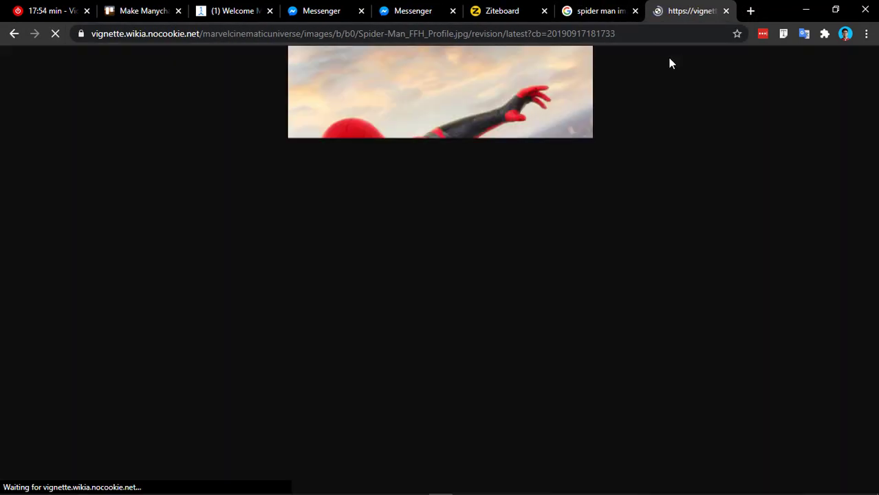
Select the full address of the opened Spider-Man image in its browser tab.
click(641, 33)
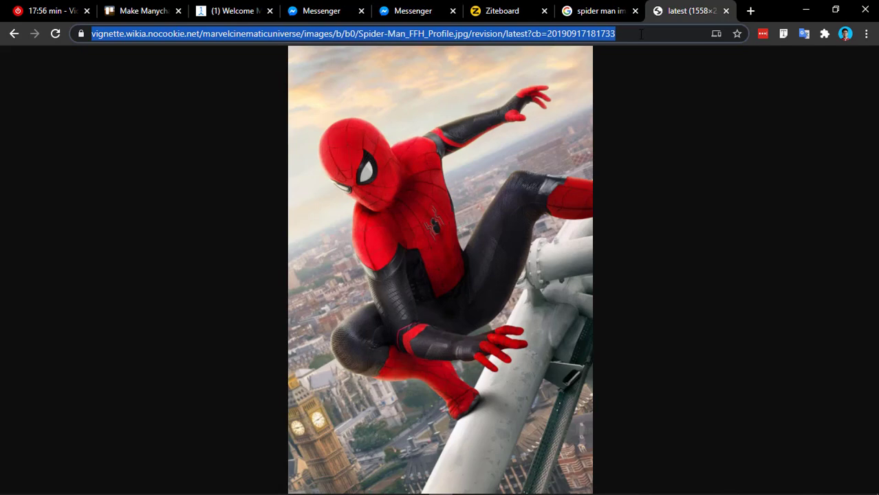
click(464, 37)
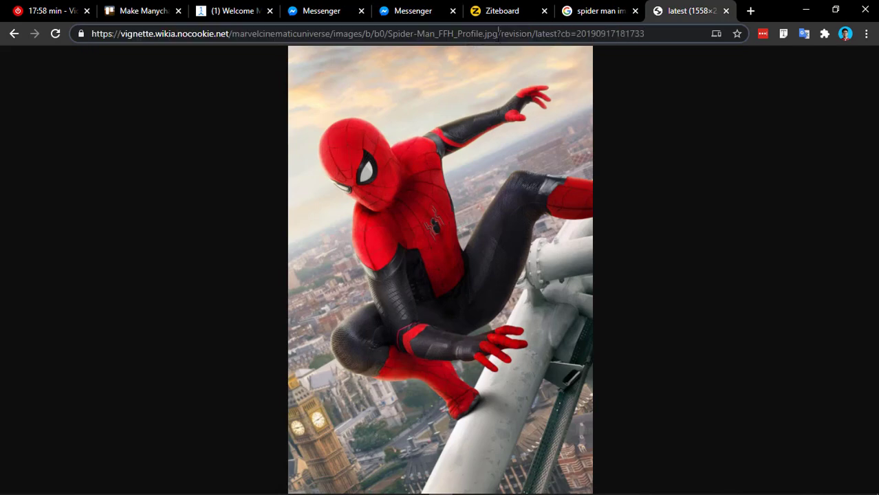
triple_click(667, 34)
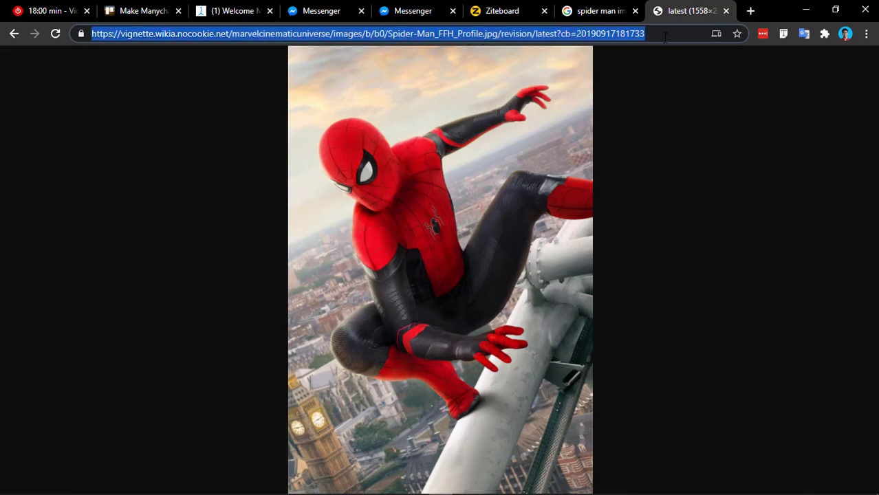
Switch to ManyChat and add an image block directly above the "You are welcome to this page" text.
click(254, 11)
scroll(303, 373, down, 1)
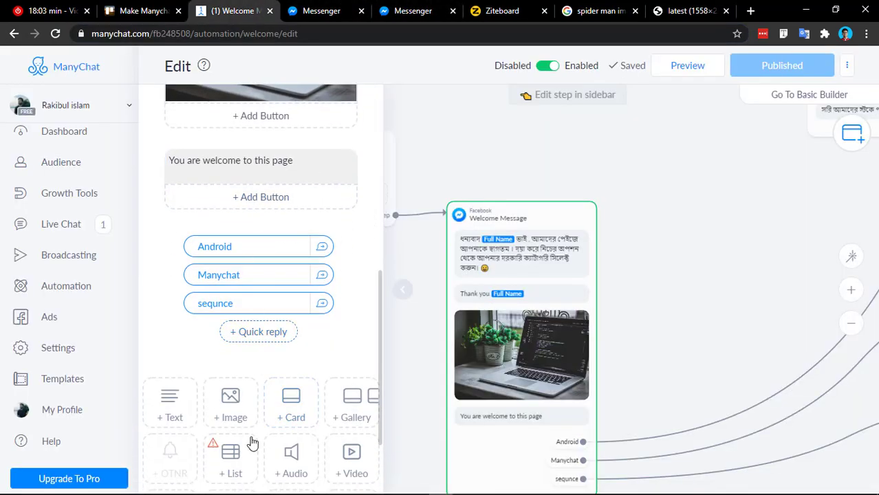
drag(234, 389, 243, 195)
click(289, 365)
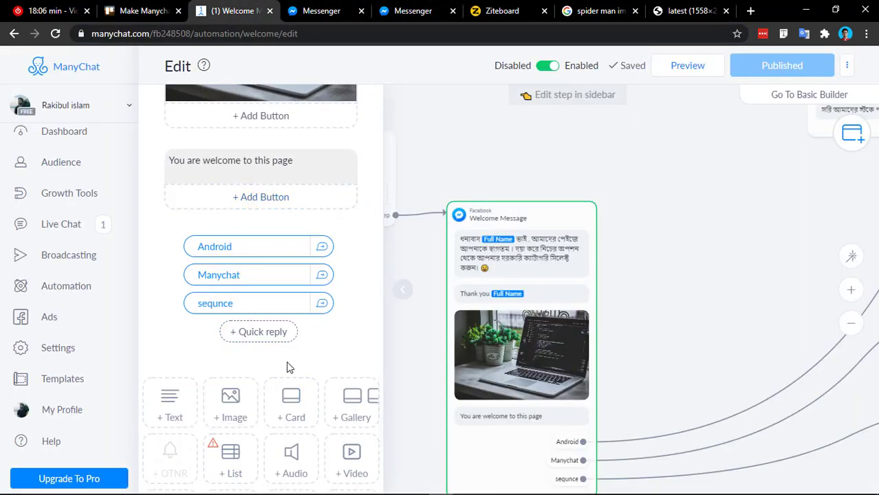
drag(235, 416, 238, 138)
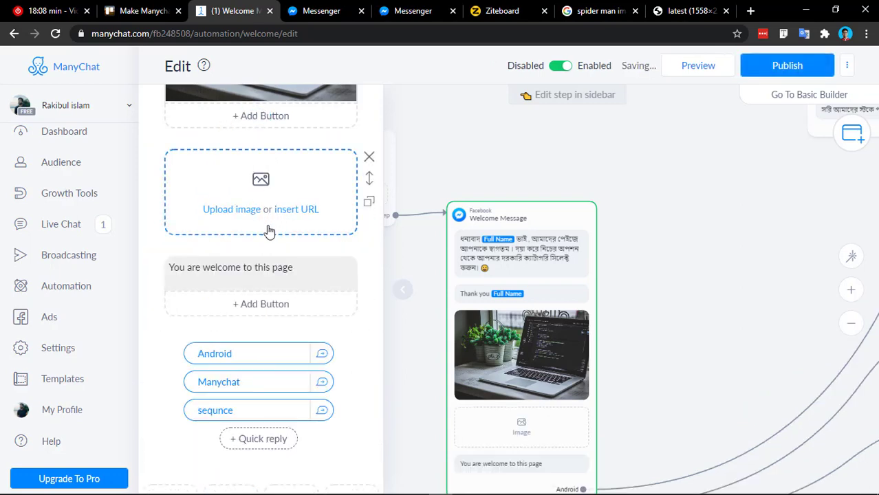
Insert the copied Spider-Man URL into the new image block and trim it to end at "Spider-Man_FFH_Profile.jpg".
click(296, 210)
click(406, 191)
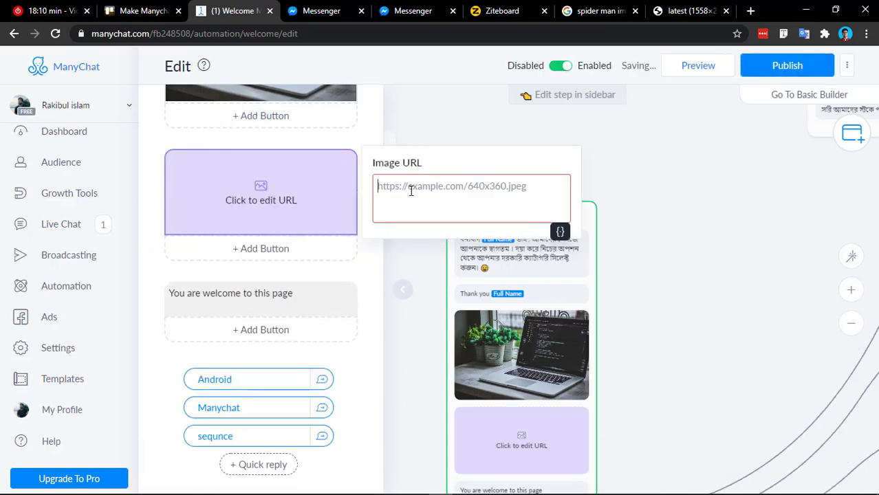
key(ctrl+v)
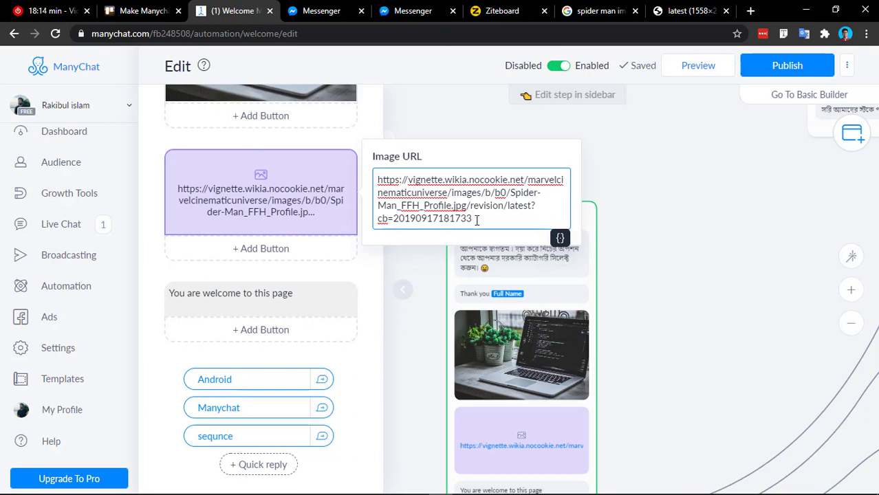
drag(473, 218, 468, 205)
key(BackSpace)
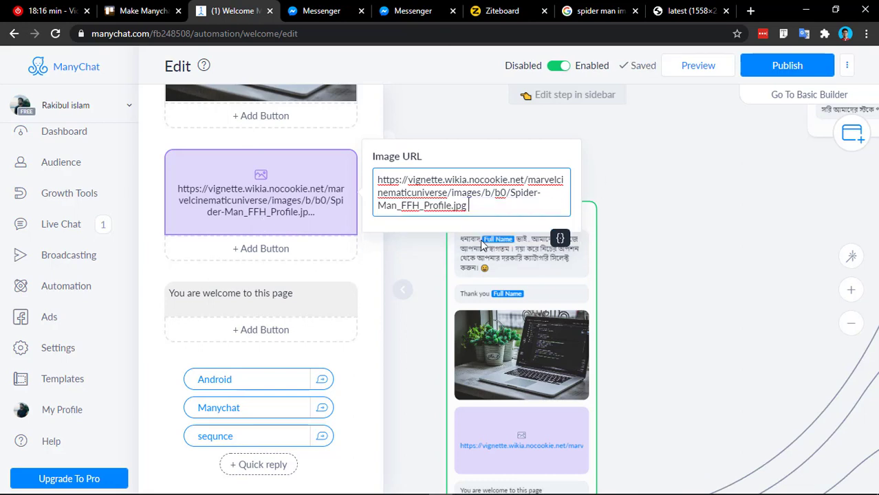
click(604, 165)
Publish the updated Welcome Message flow and switch to the page's Messenger conversation.
scroll(548, 432, down, 2)
scroll(535, 399, up, 2)
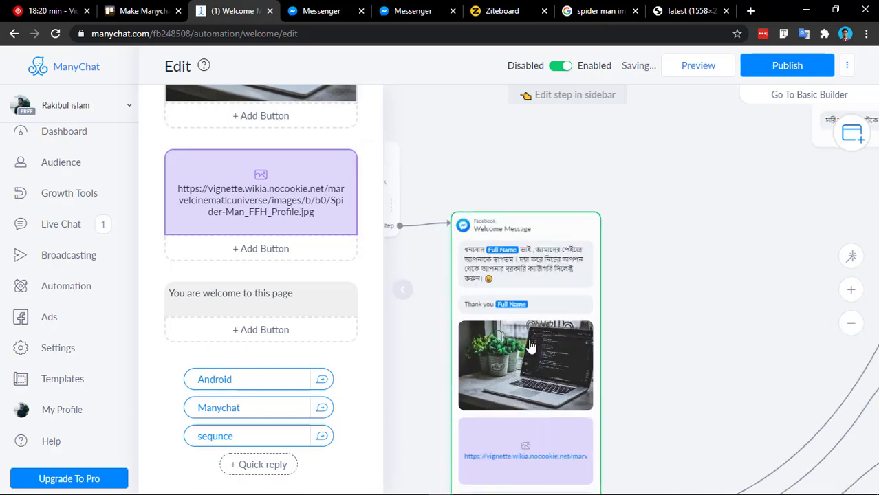
click(796, 66)
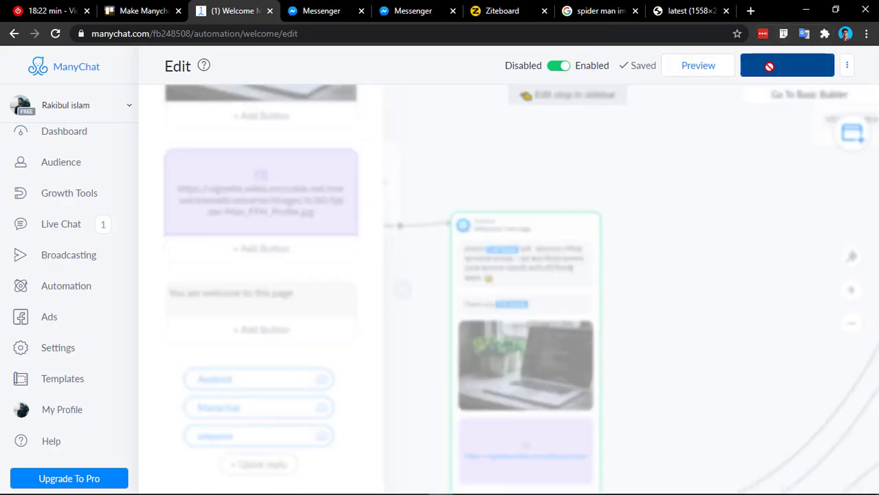
click(333, 9)
click(383, 8)
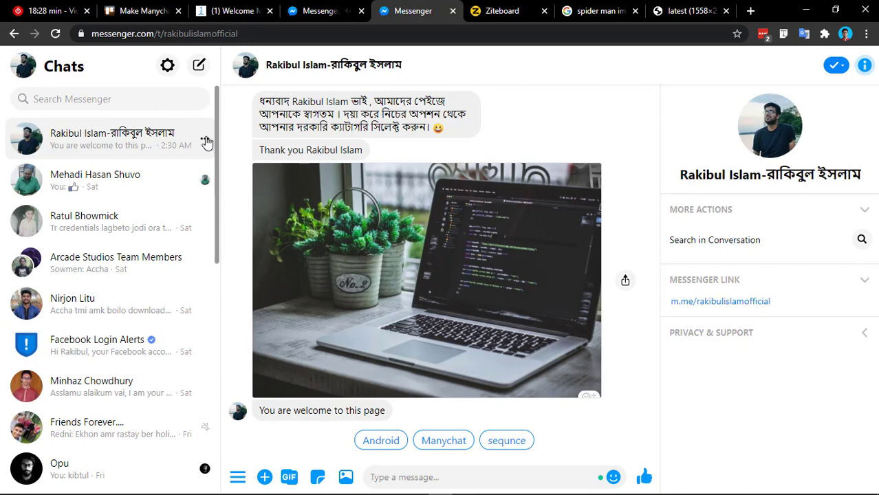
click(242, 9)
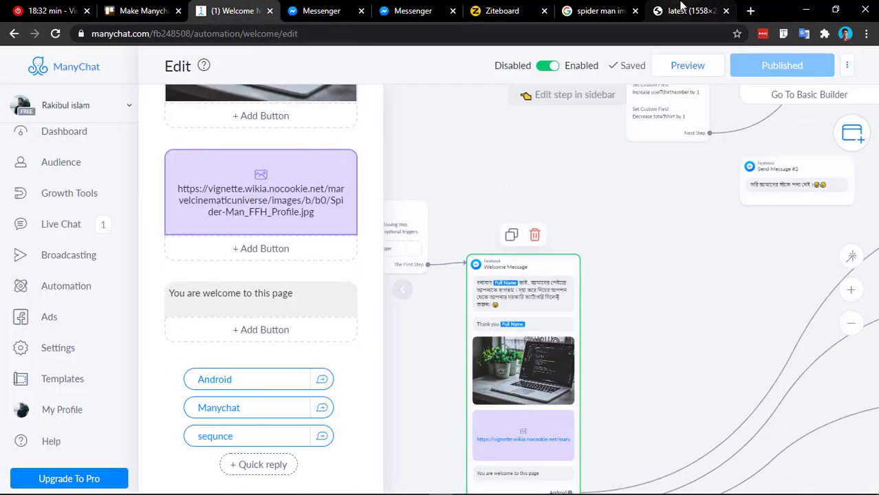
click(680, 9)
click(14, 33)
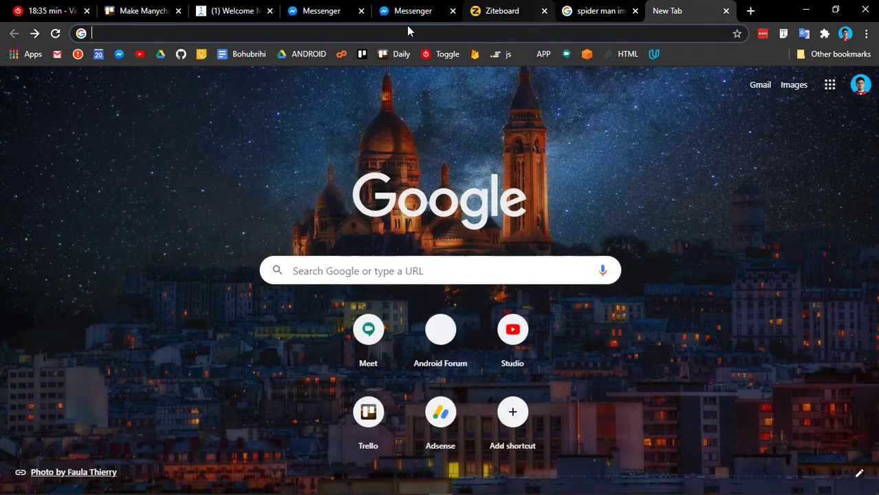
click(336, 30)
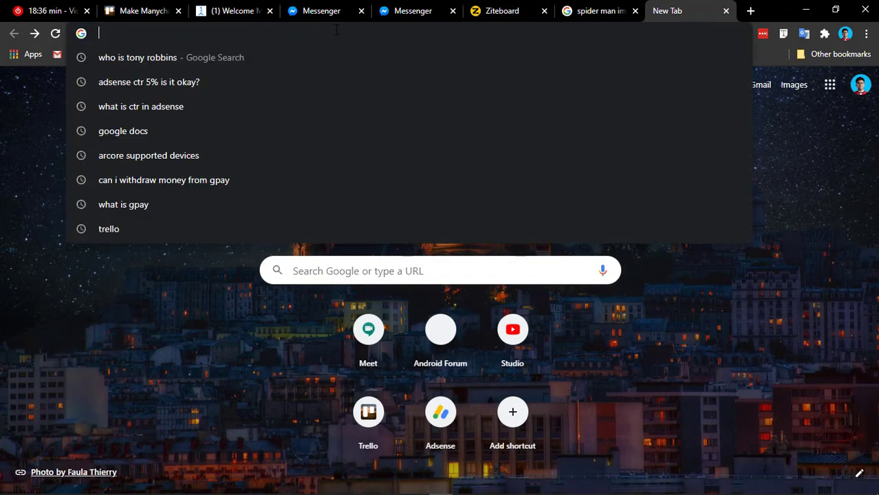
click(494, 9)
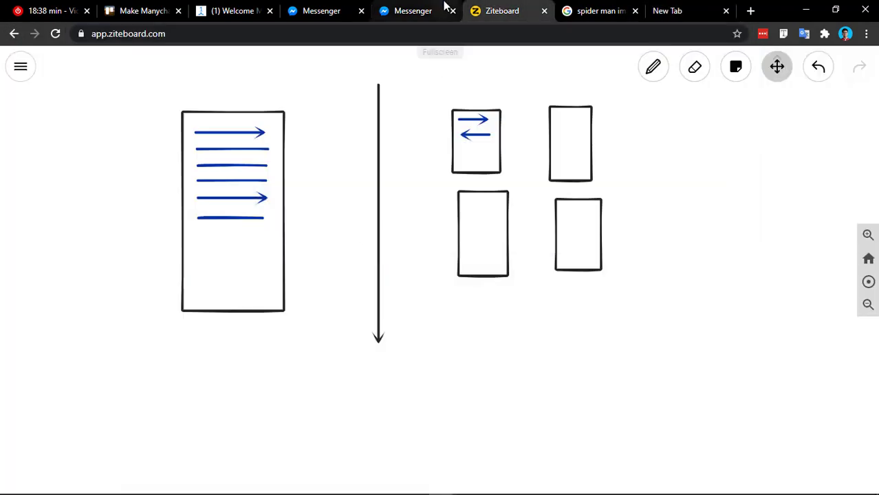
Switch to the Trello card and check off "details about reply msg" in its checklist.
click(141, 9)
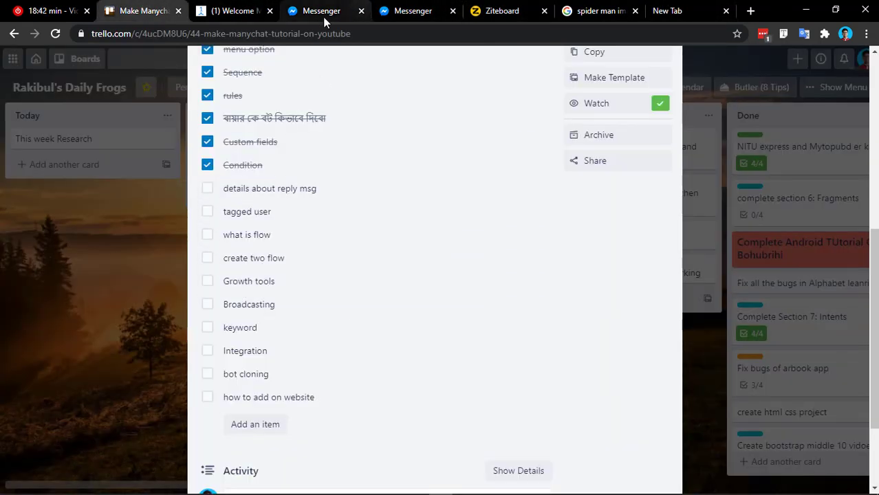
click(206, 190)
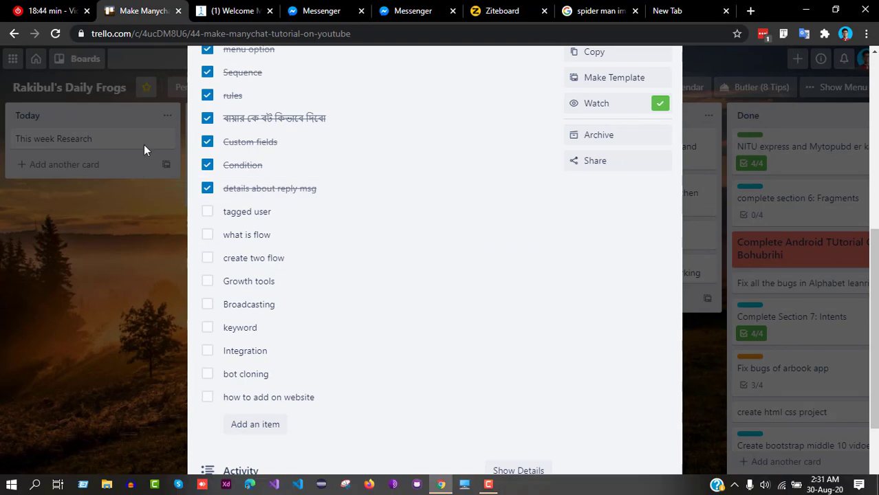
Return to ManyChat and delete the Spider-Man URL image block from the Welcome Message.
click(231, 9)
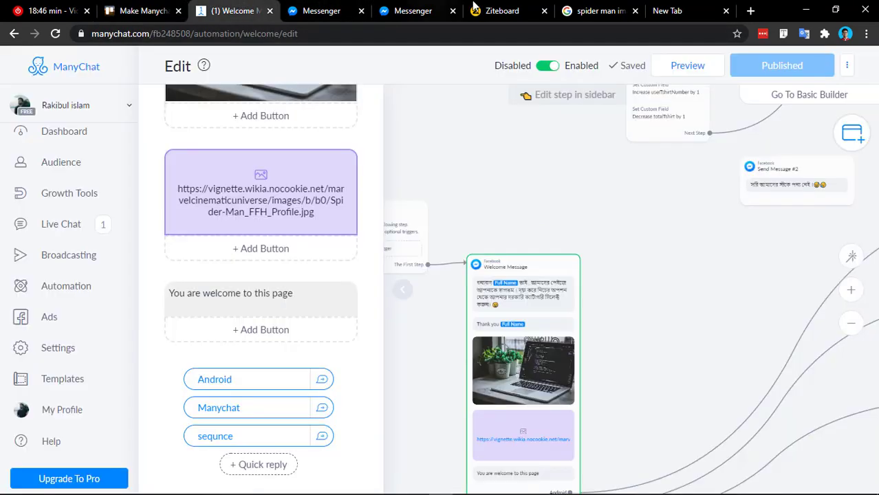
mouse_move(323, 198)
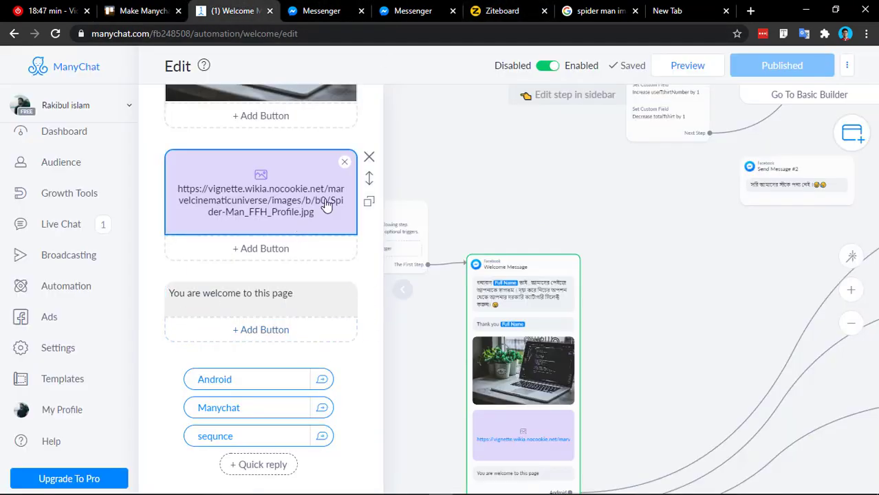
click(369, 159)
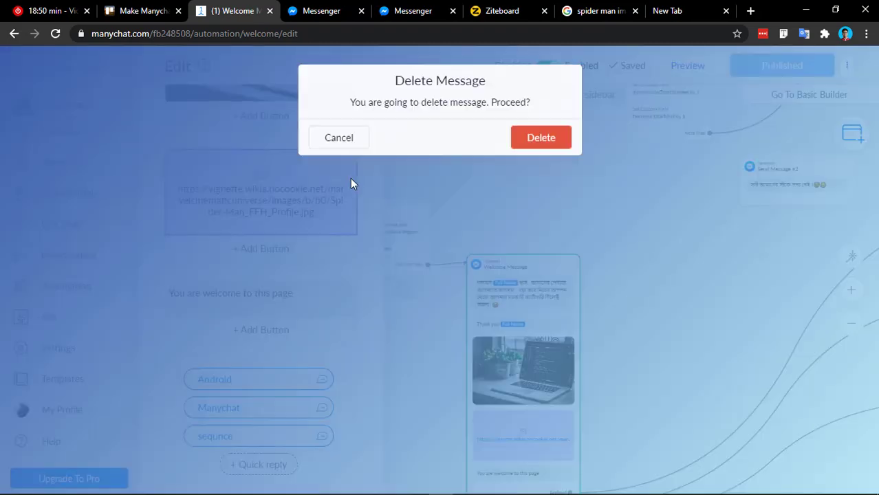
click(514, 145)
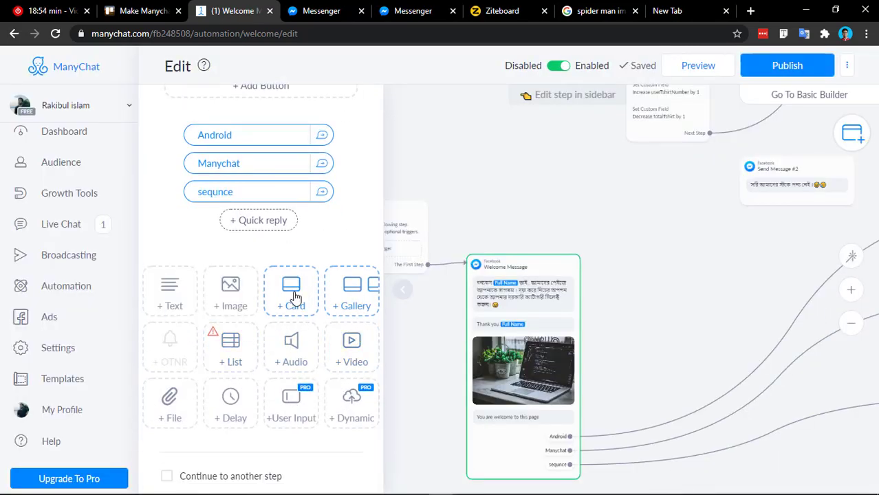
Add a card block below the "You are welcome to this page" text and upload "laptopphto coding.jpg" as its image.
drag(292, 295, 255, 132)
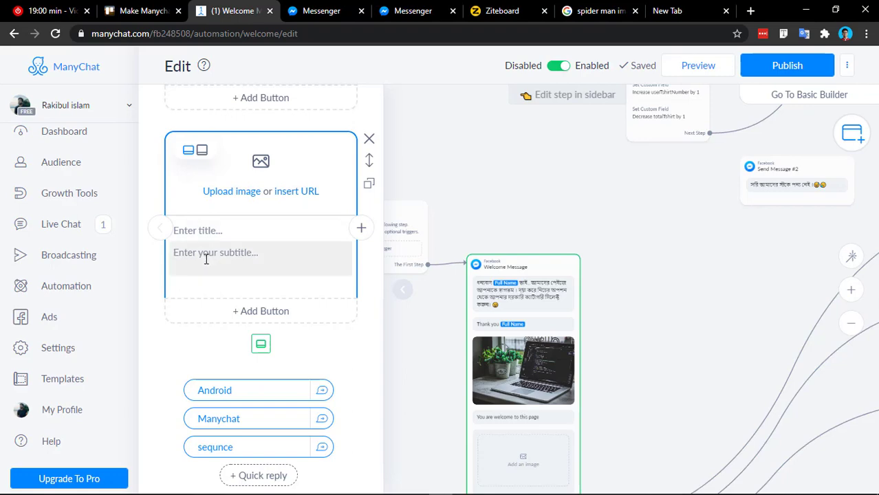
scroll(240, 284, down, 2)
scroll(230, 285, up, 2)
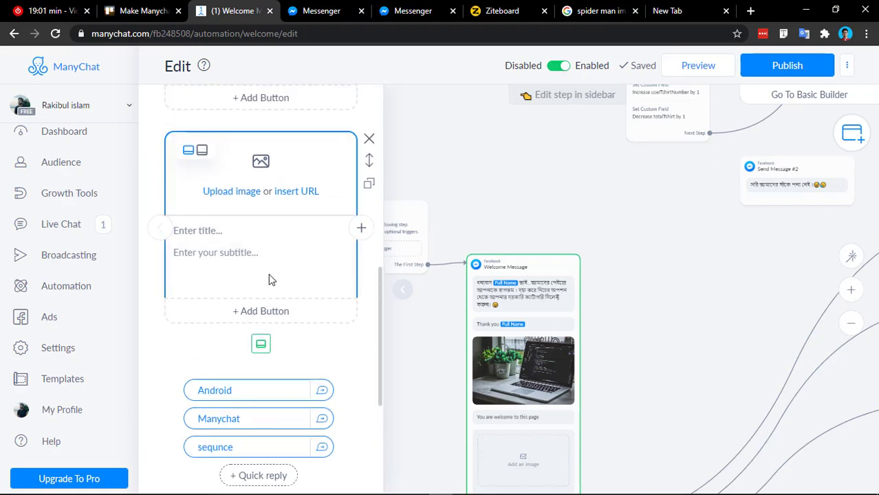
click(234, 196)
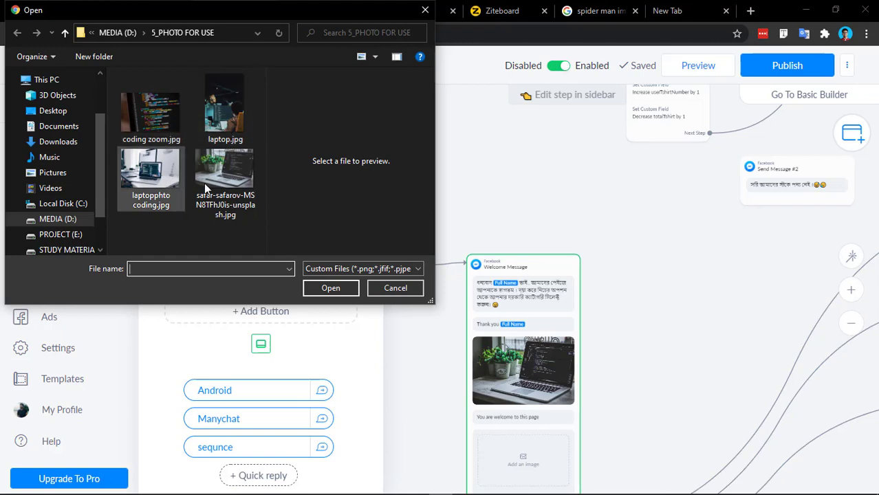
click(138, 195)
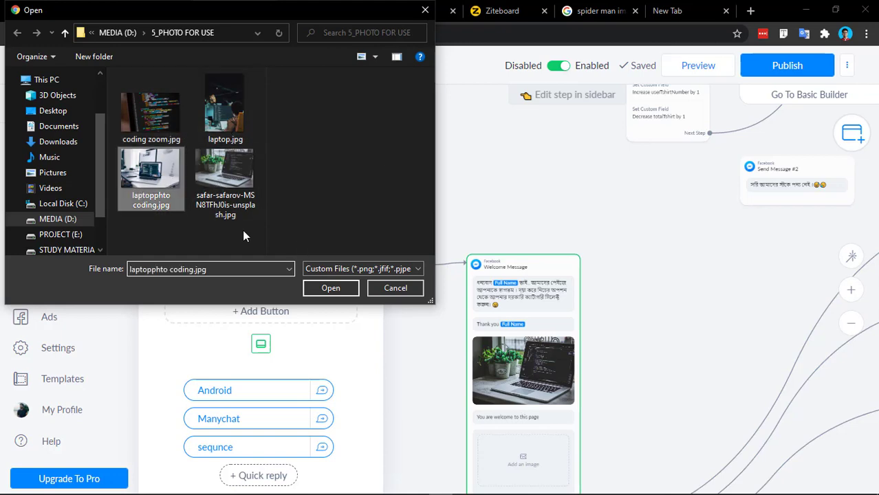
click(330, 288)
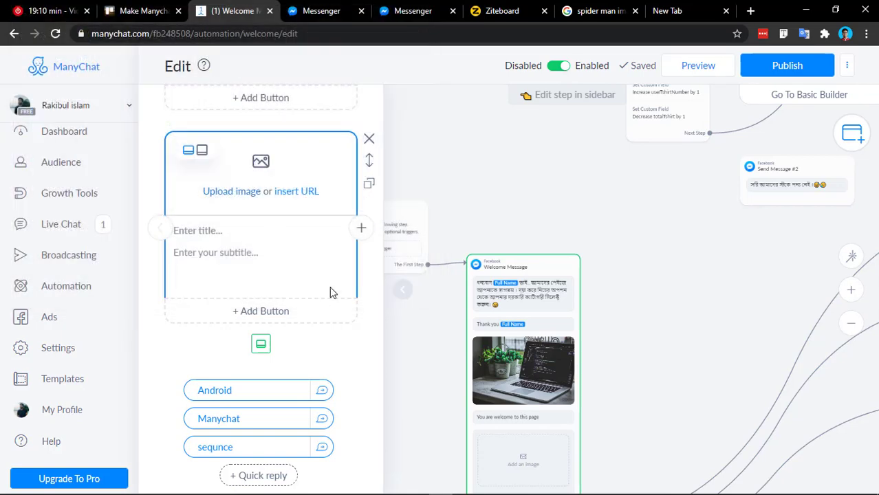
Title the new card "Mac book pro" and give it the subtitle "Price :800$".
click(254, 233)
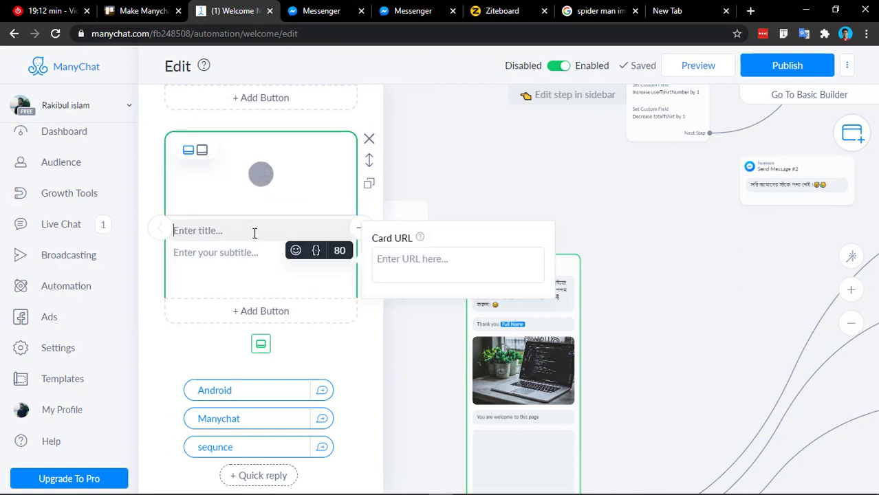
text(Mac )
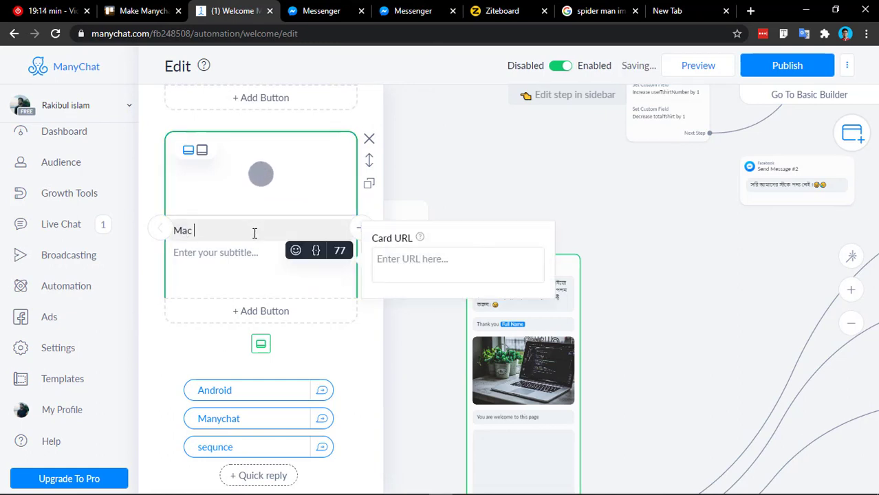
text(book pro)
click(229, 254)
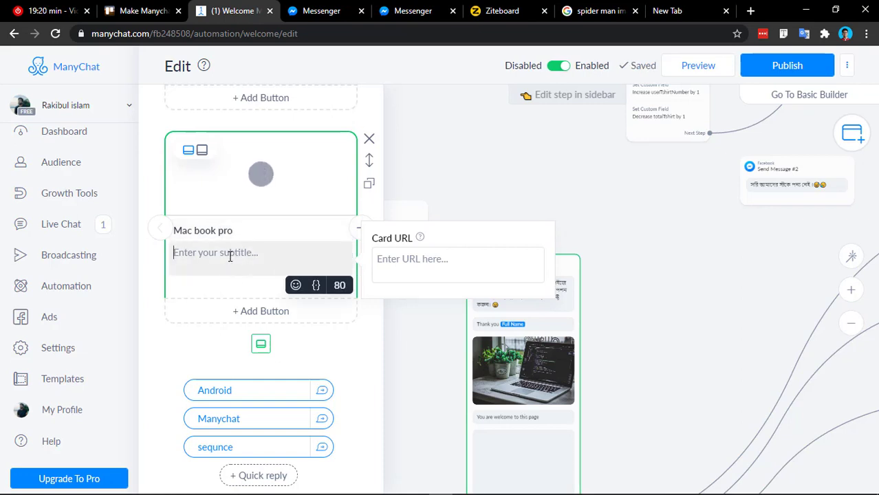
text(Price )
text(15)
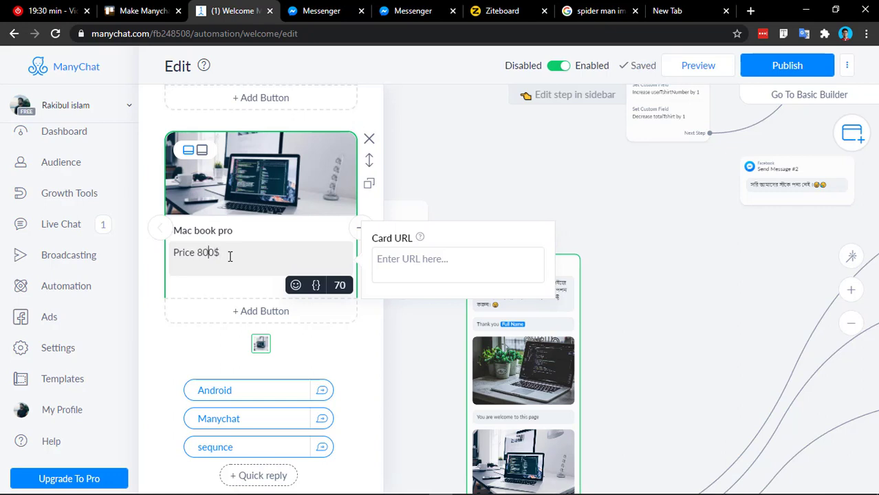
text(:)
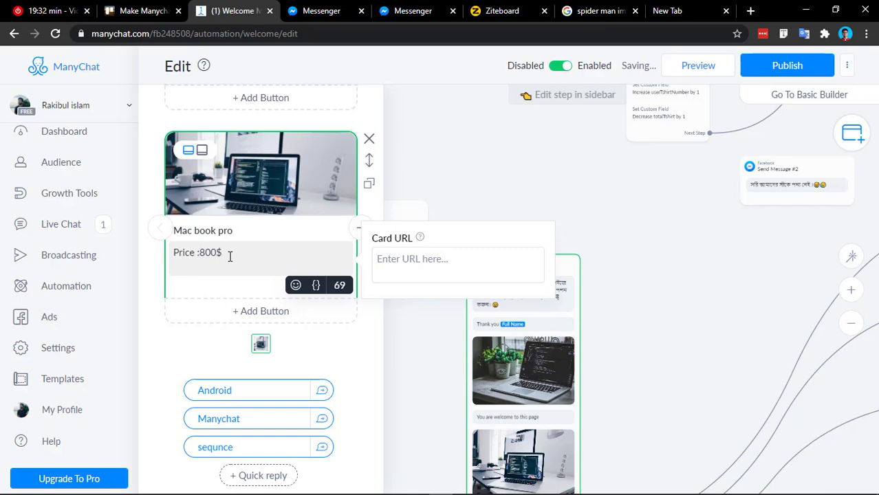
Add a "Buy Now" button to the Mac book pro card and set its action to Send message.
click(254, 313)
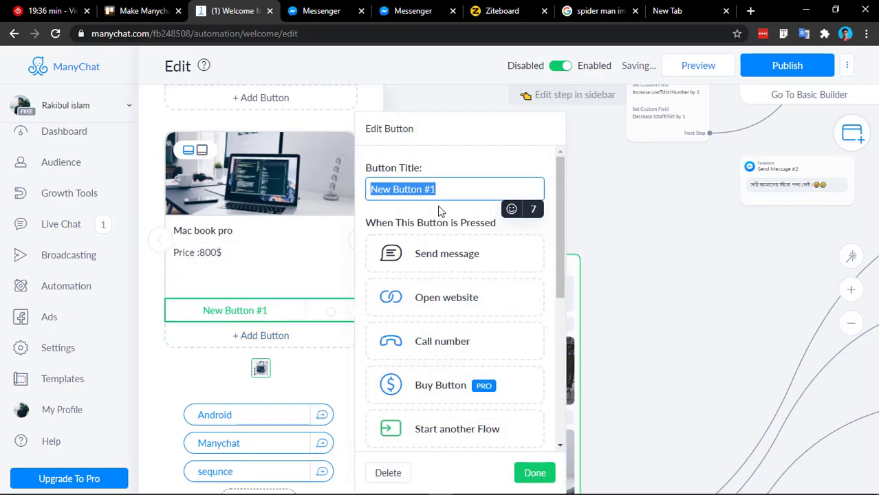
text(Buy Now)
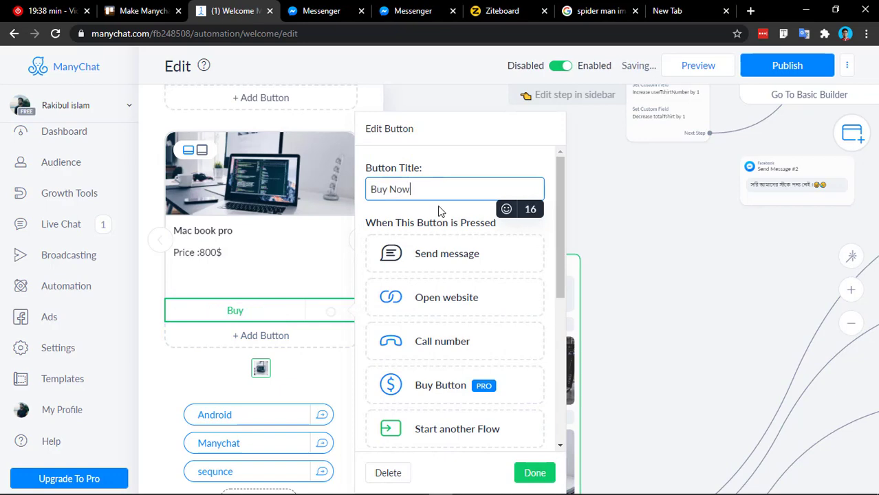
click(534, 472)
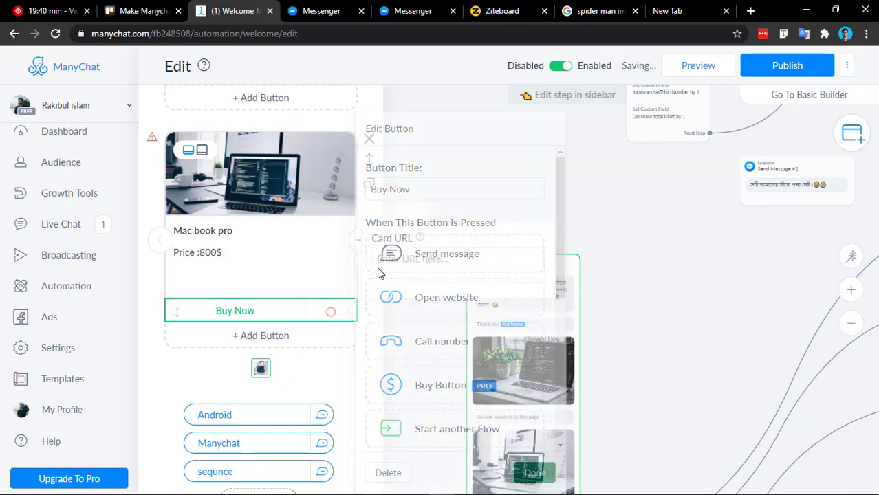
click(345, 314)
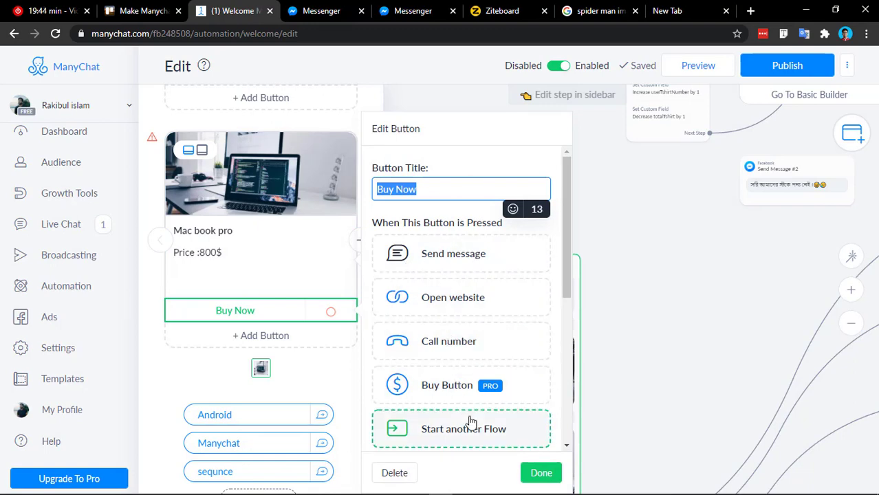
click(463, 263)
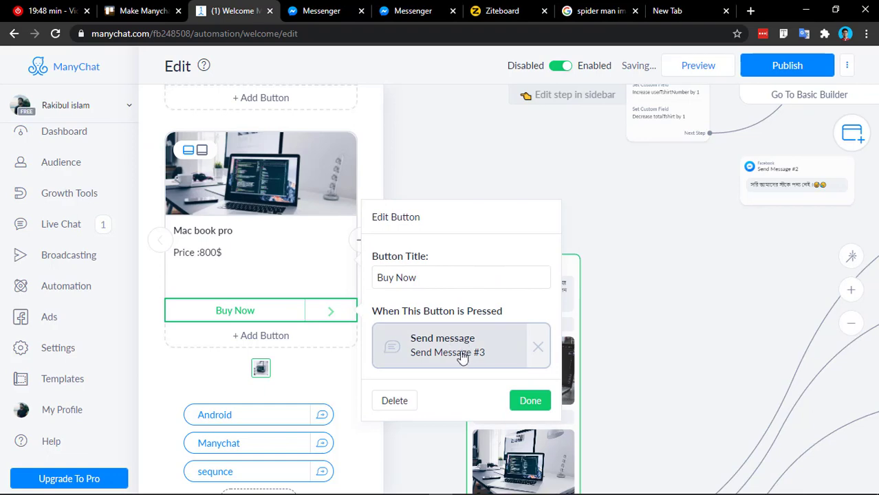
click(507, 401)
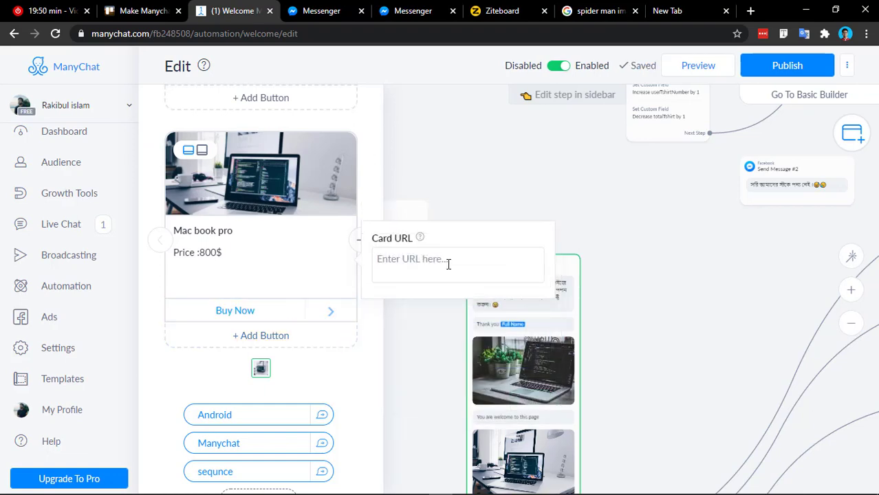
Open the message linked to the Buy Now button, place it beside the Welcome Message and enter the text "Thank You".
click(336, 316)
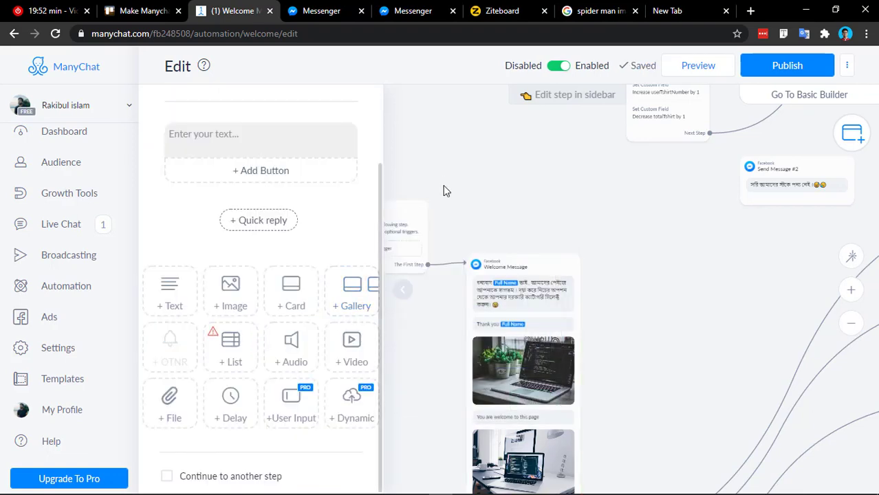
drag(510, 268, 506, 179)
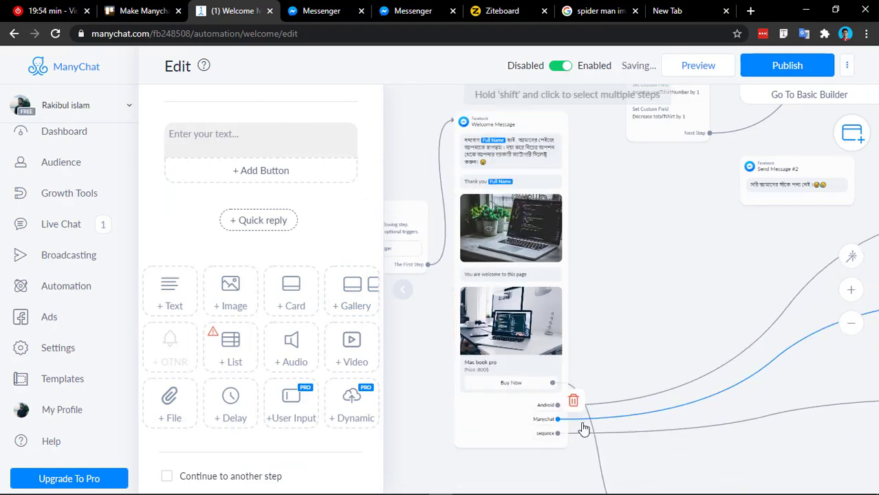
scroll(677, 386, down, 3)
drag(700, 476, 652, 338)
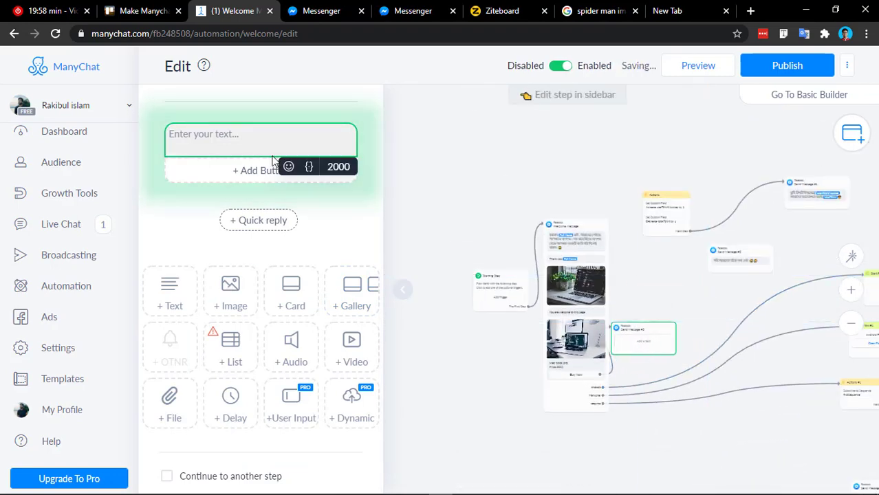
text(Thank You)
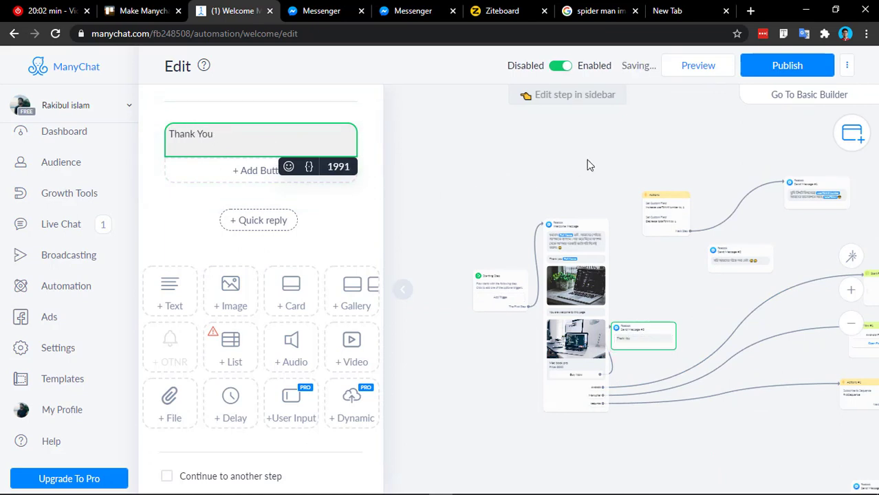
click(589, 164)
Publish the flow, then switch to Messenger and delete the existing conversation with the page.
click(787, 68)
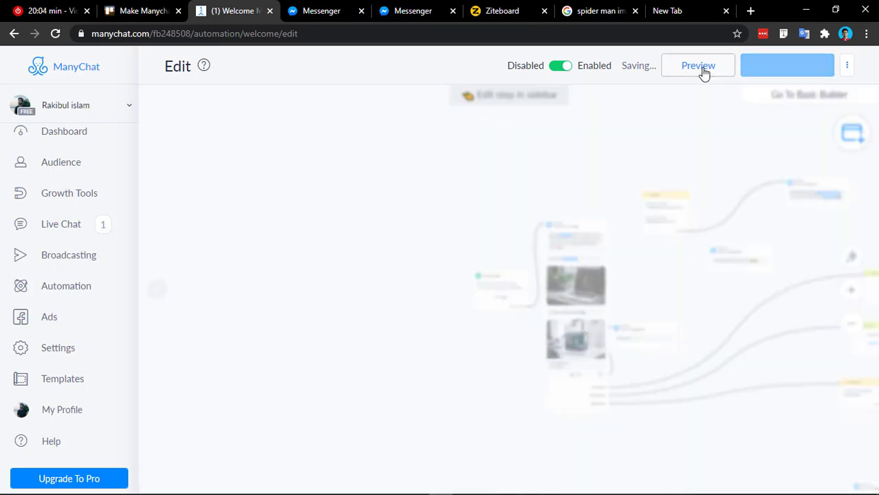
click(344, 10)
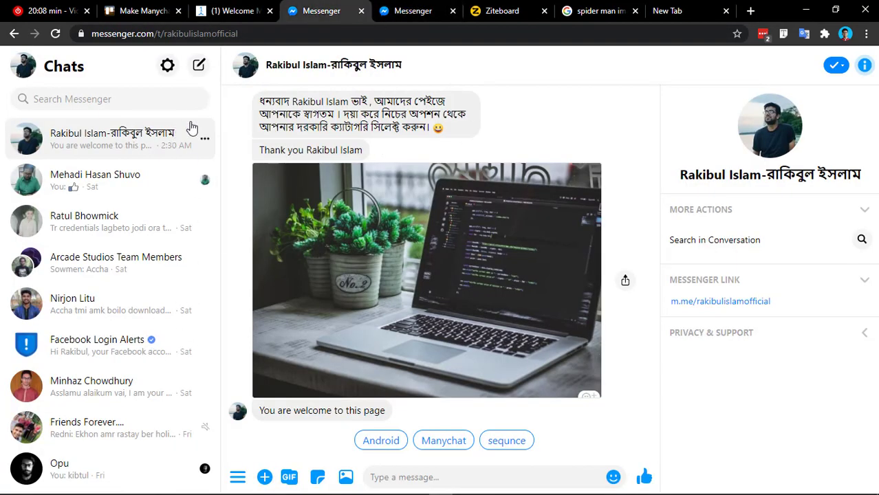
click(204, 138)
click(221, 204)
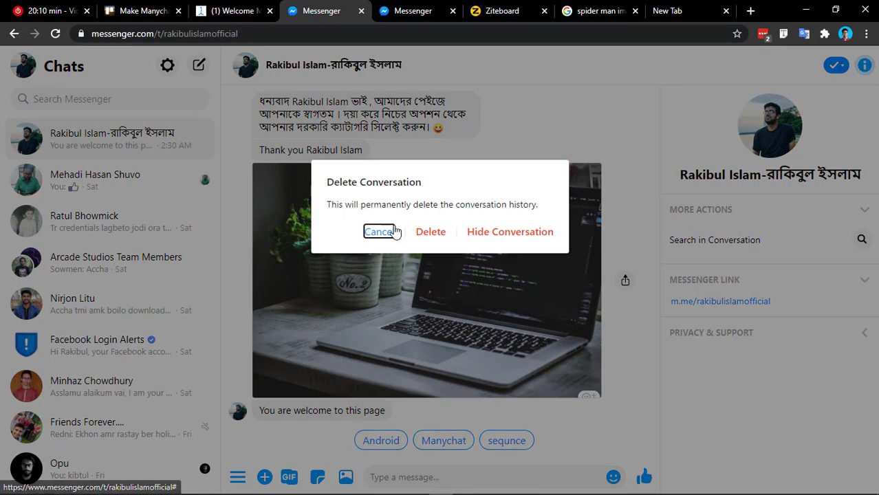
click(431, 234)
Reload the page's conversation in the other Messenger tab and test the welcome flow by choosing Get Started and Buy Now.
click(427, 6)
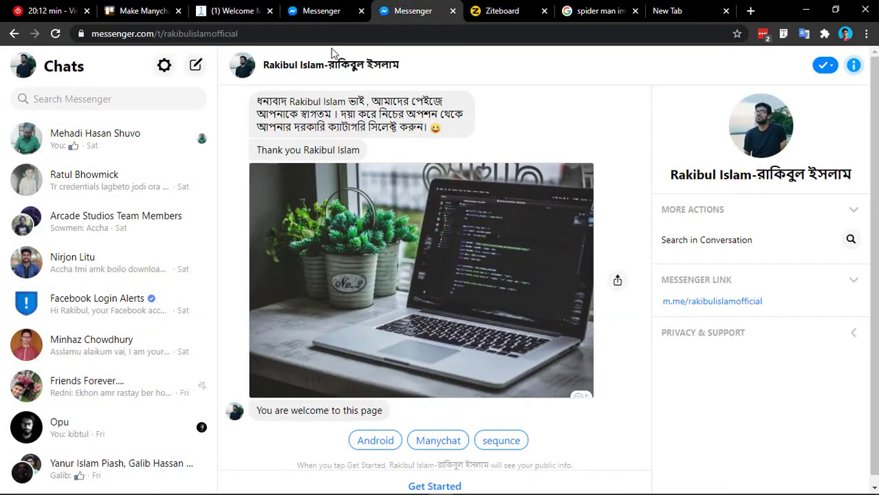
click(320, 33)
key(Return)
click(353, 7)
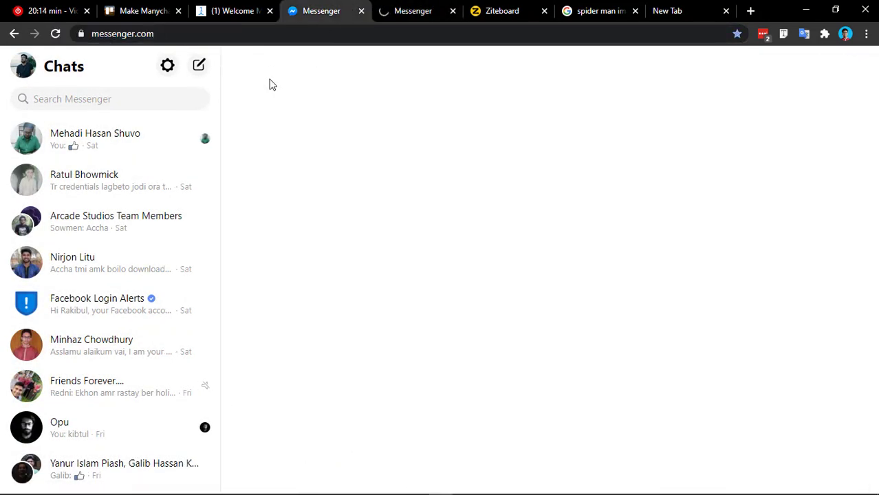
click(416, 6)
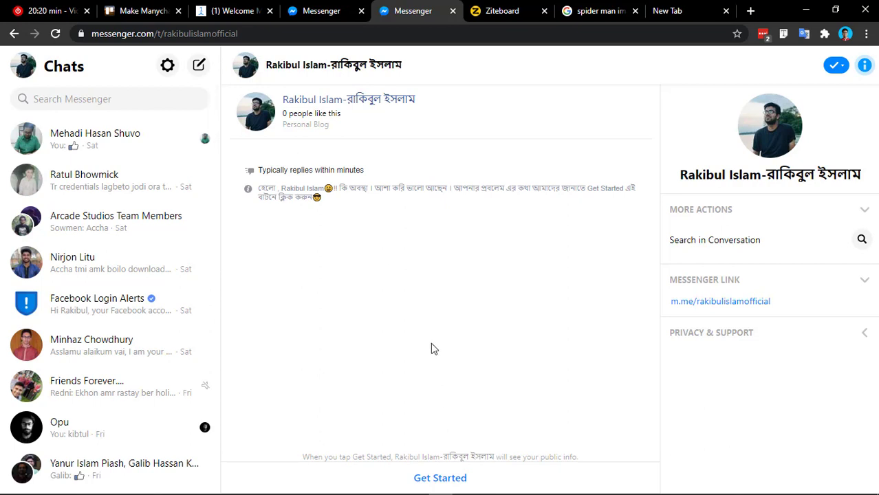
click(434, 482)
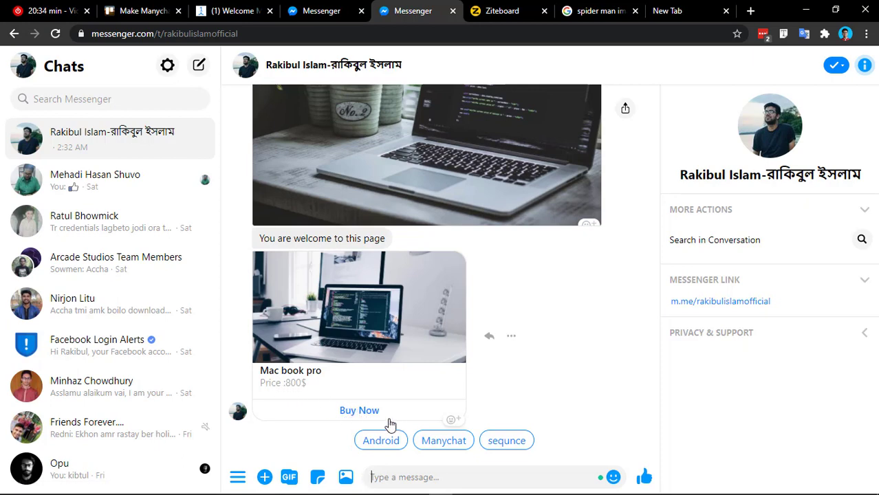
click(356, 411)
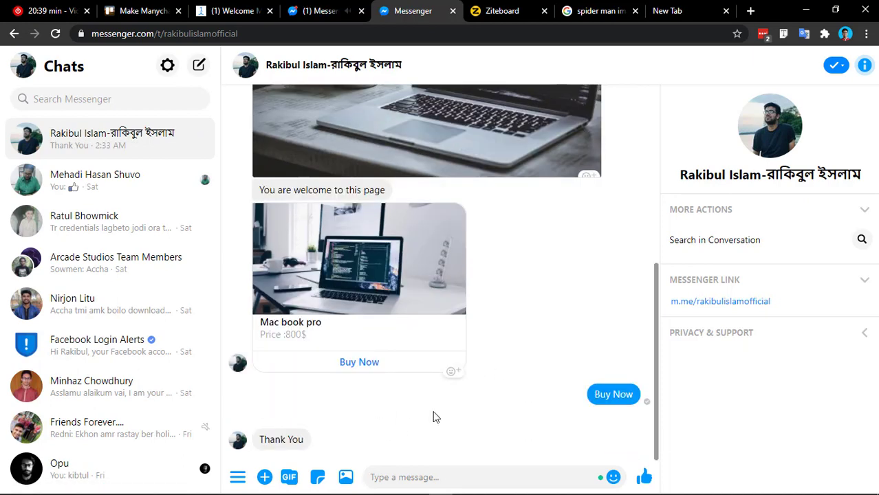
Return to ManyChat and delete the image block with the laptop and plants from the Welcome Message.
click(234, 10)
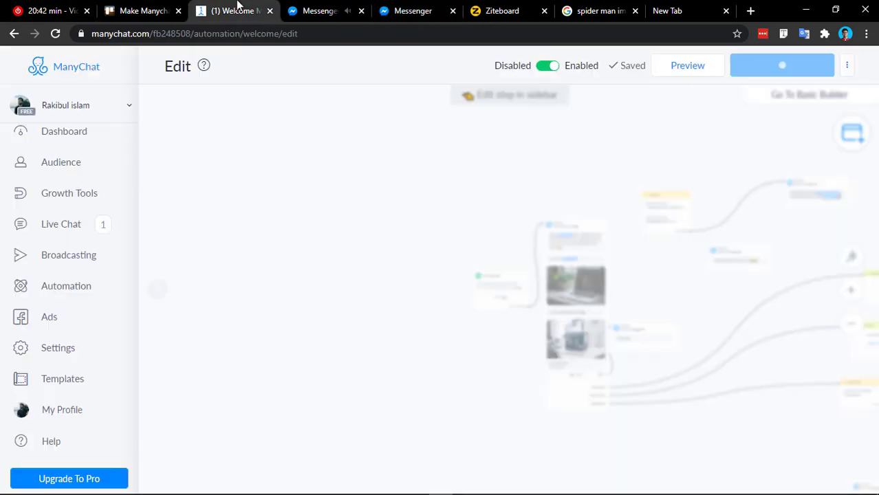
scroll(568, 314, up, 3)
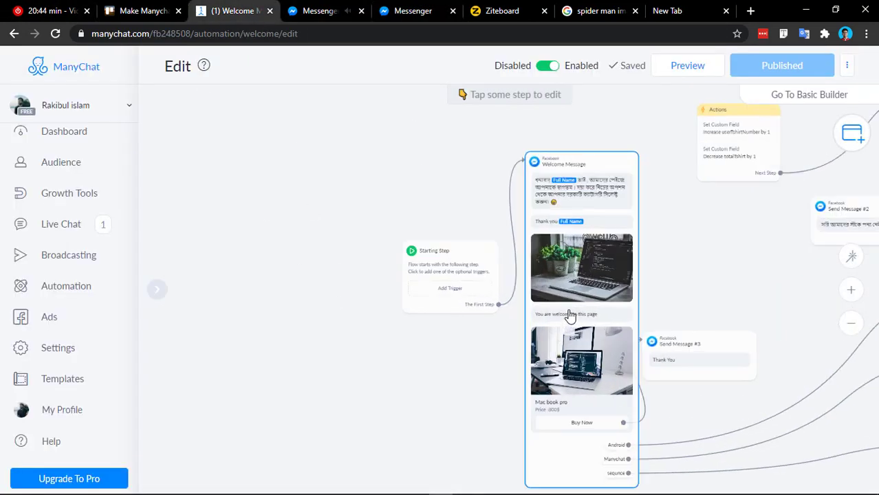
drag(568, 313, 394, 216)
drag(495, 290, 207, 173)
click(375, 190)
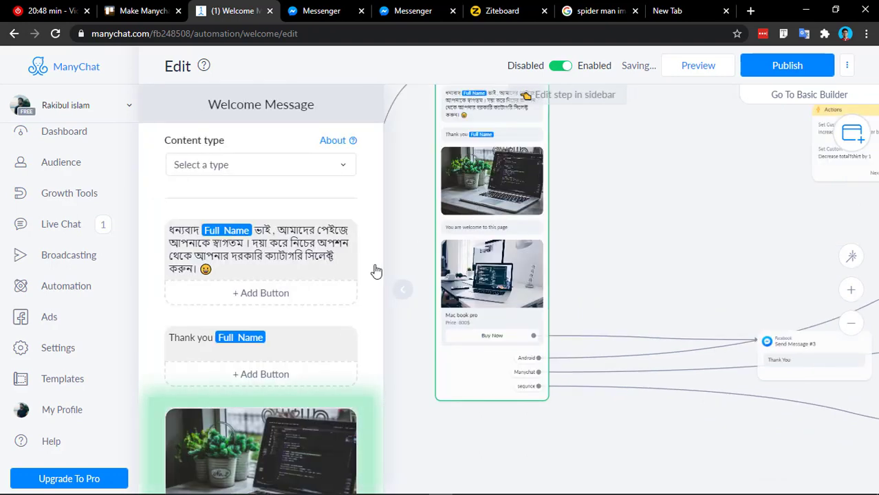
scroll(375, 269, down, 5)
click(369, 222)
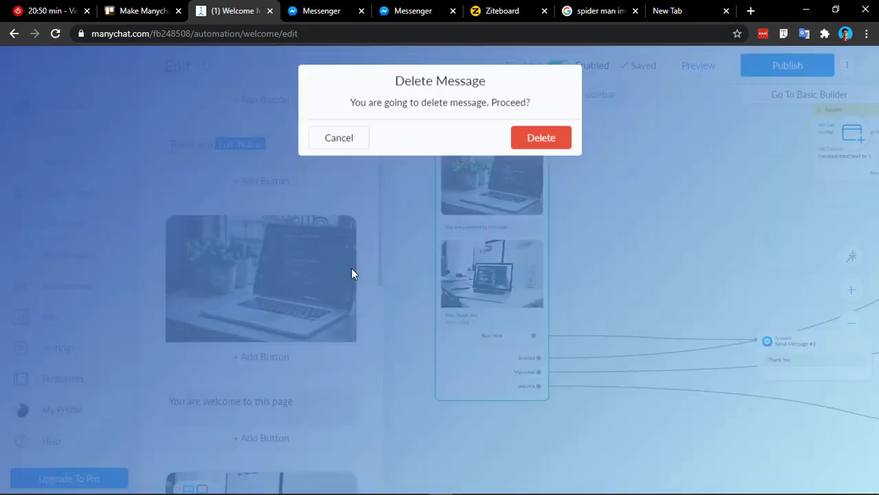
click(523, 141)
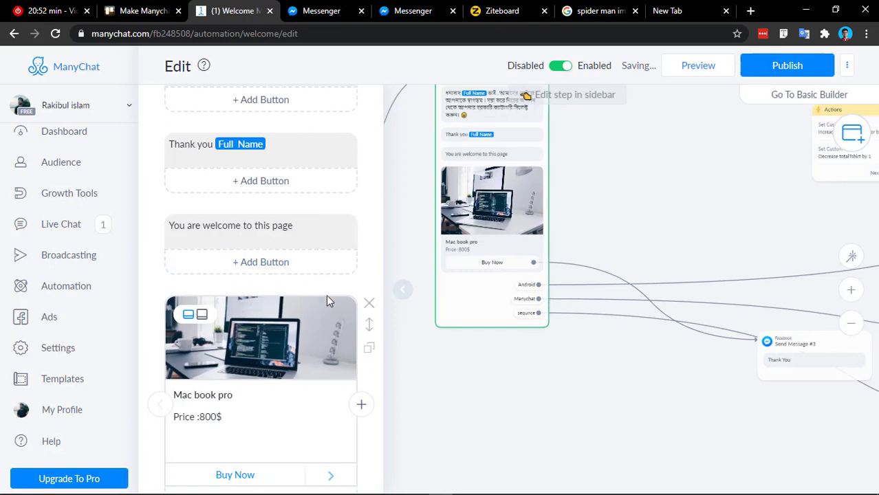
Add a gallery block below the Mac book pro card, extend it to three cards and return to its first card.
drag(367, 323, 278, 274)
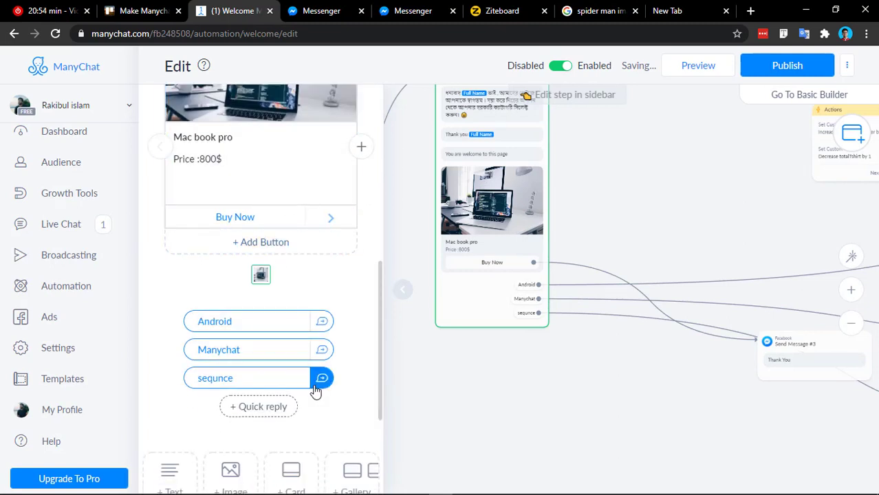
scroll(310, 379, down, 3)
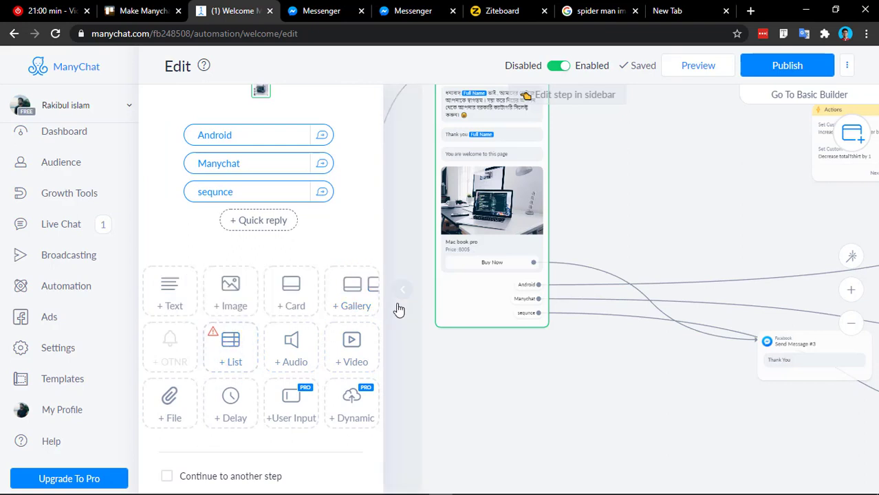
click(344, 307)
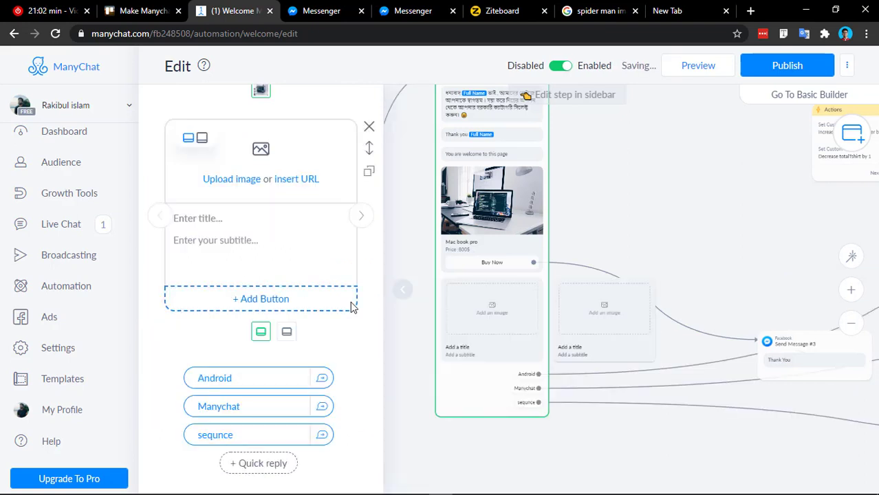
scroll(328, 344, up, 2)
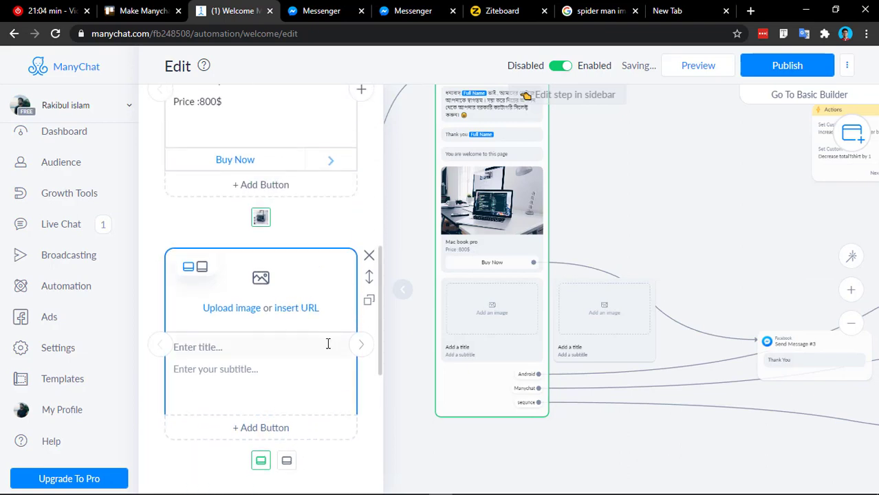
scroll(345, 327, down, 2)
click(363, 217)
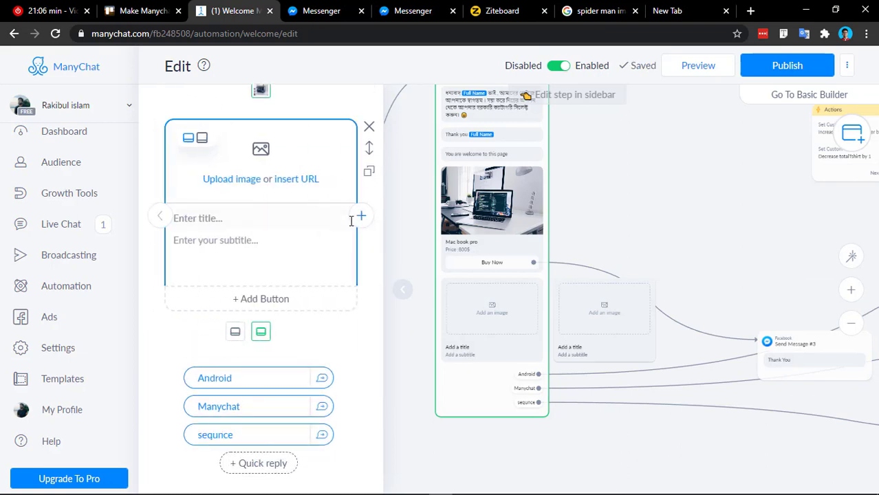
click(362, 219)
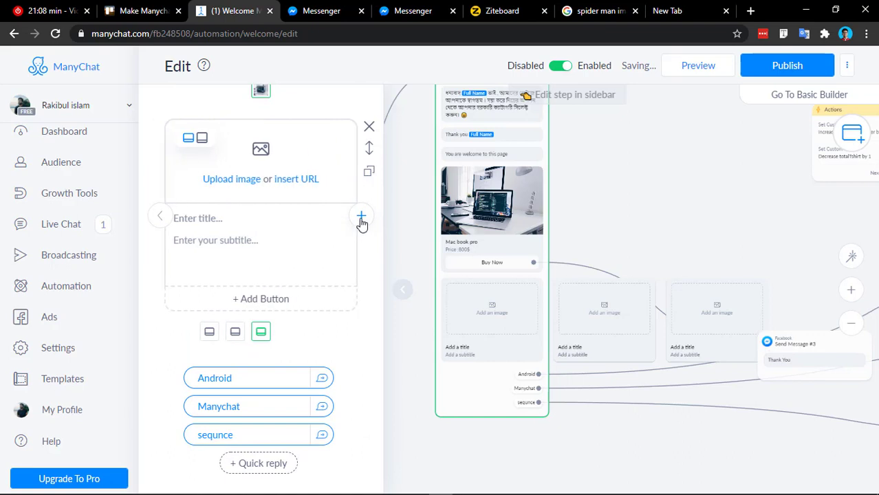
click(158, 222)
click(159, 221)
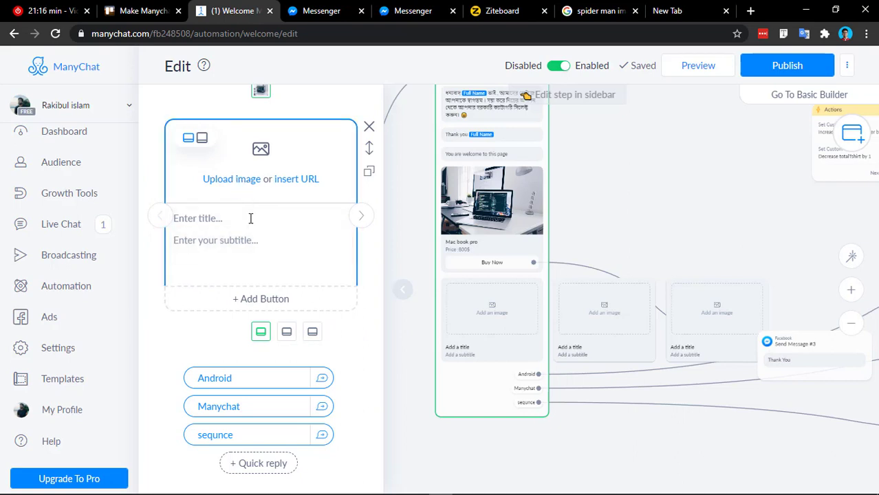
Add a second button titled "See More laptop" to the Mac book pro card and make it send a new message.
scroll(288, 230, up, 2)
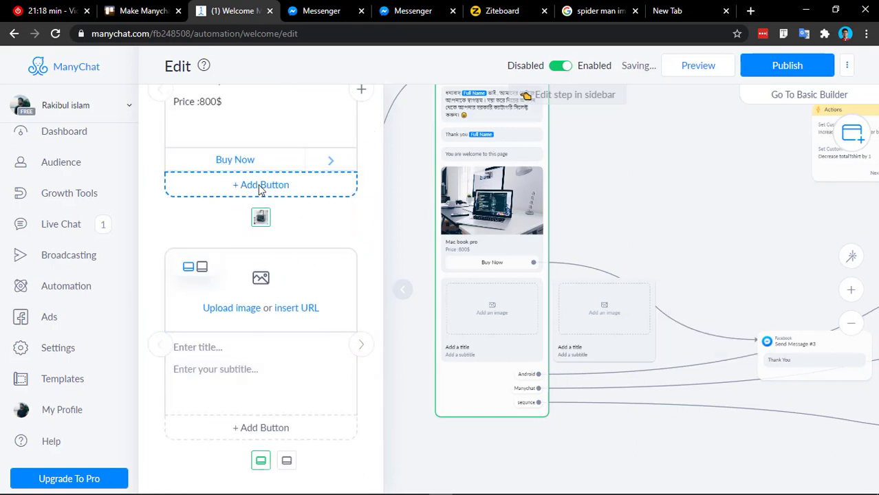
click(265, 186)
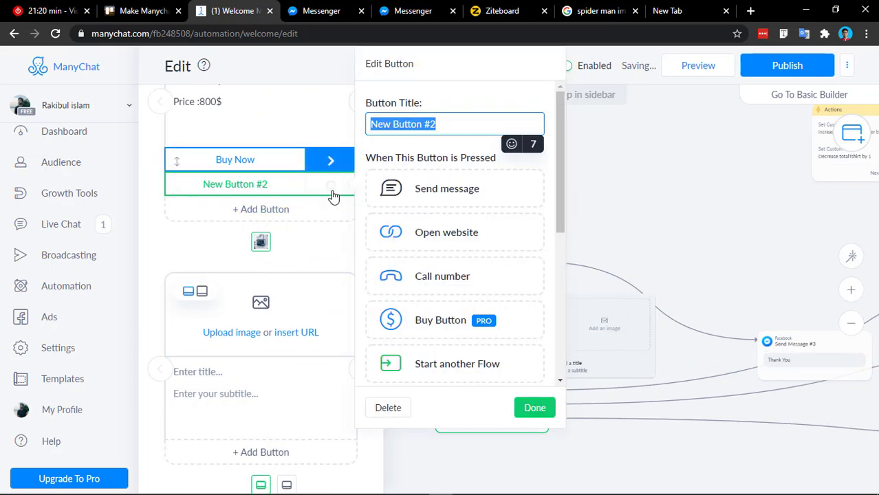
text(S)
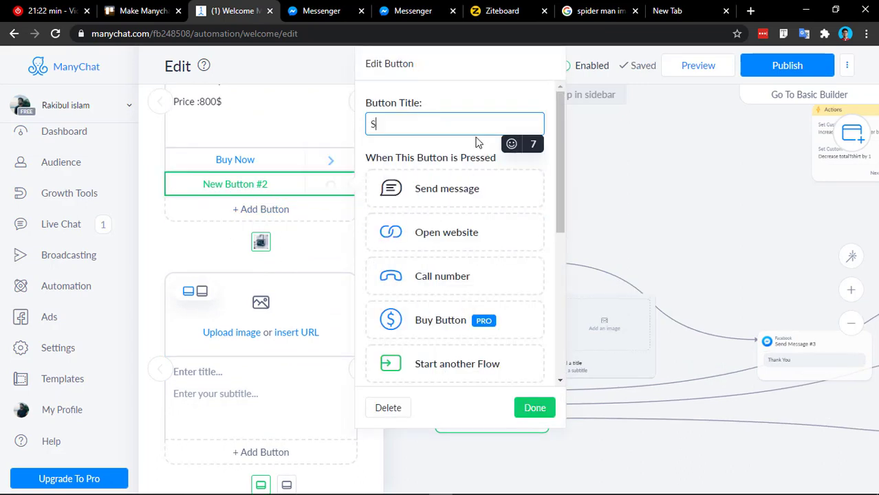
text(ee More laptop)
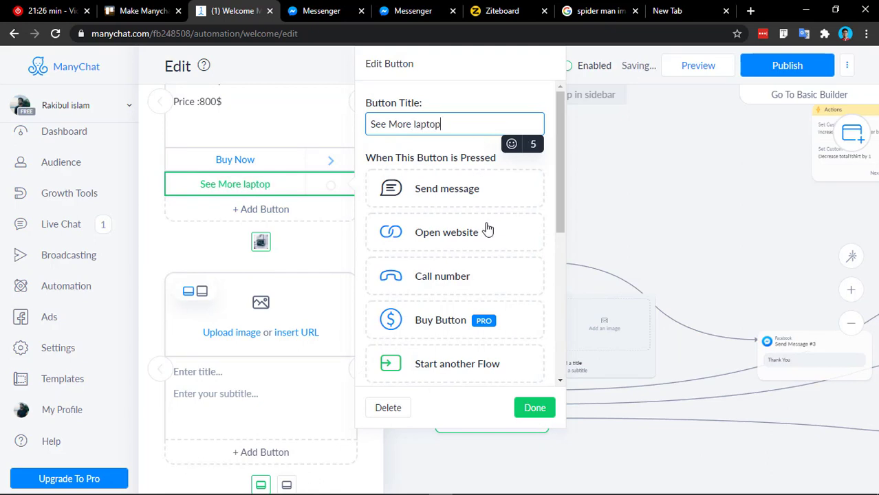
click(485, 189)
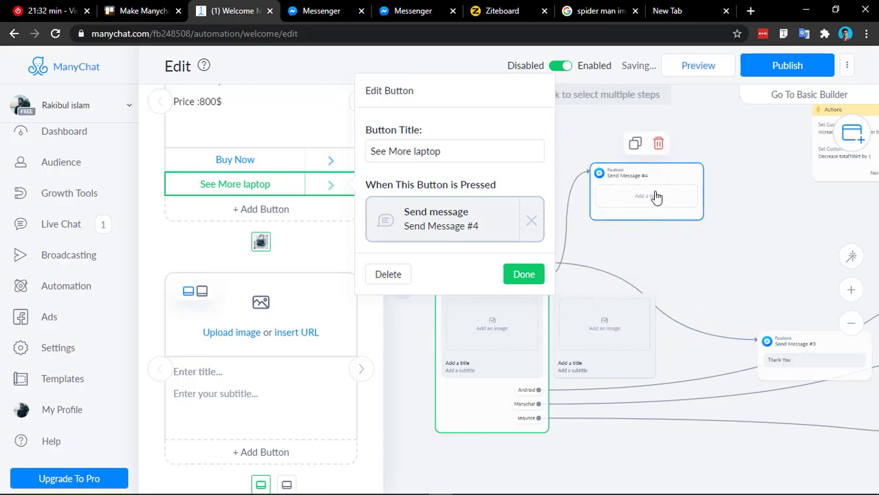
Add a gallery block above the empty text block in Send Message #4, and return to the Welcome Message step.
click(654, 198)
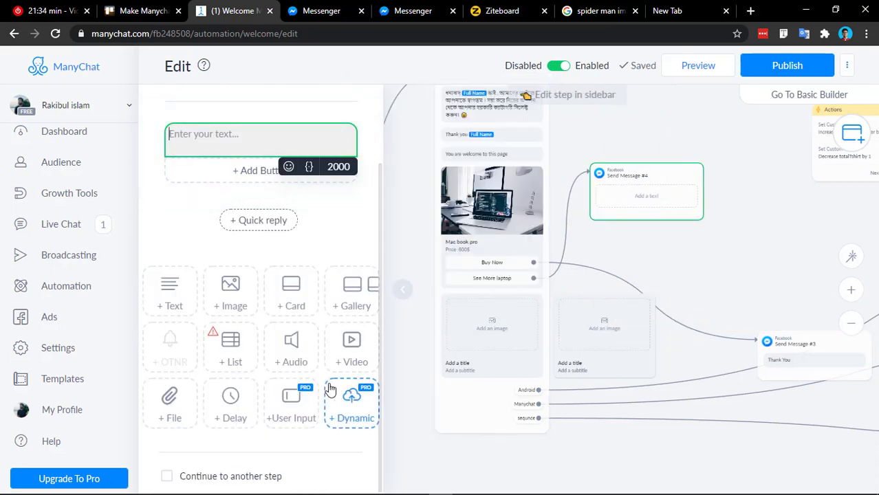
drag(363, 300, 255, 151)
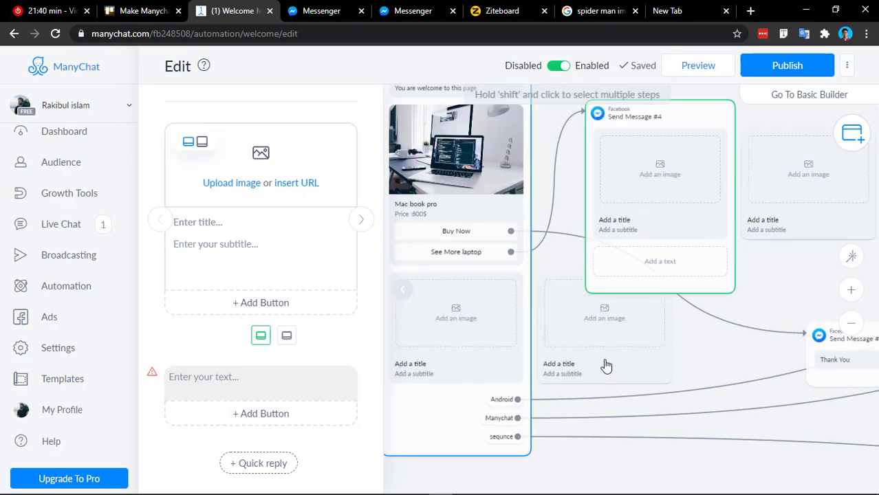
click(649, 447)
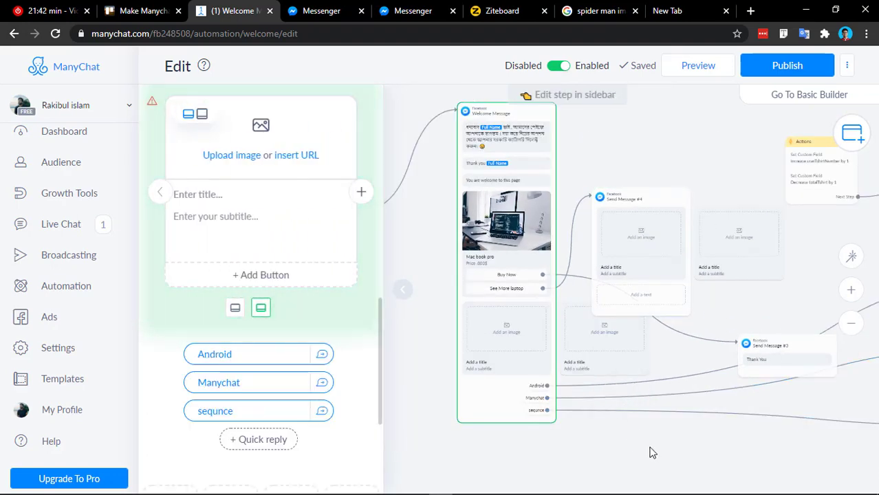
Move Send Message #4 higher on the canvas and shift the Welcome Message step closer to the Starting Step.
drag(658, 260, 677, 172)
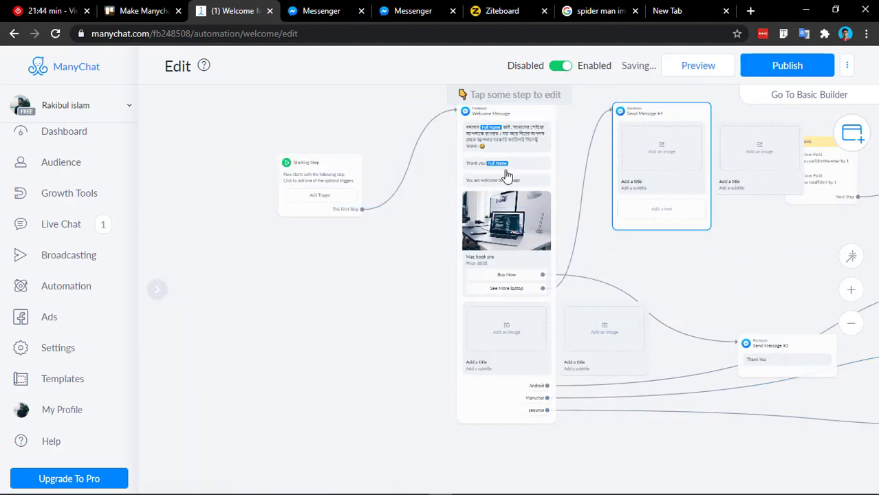
drag(506, 173, 442, 199)
drag(261, 165, 148, 165)
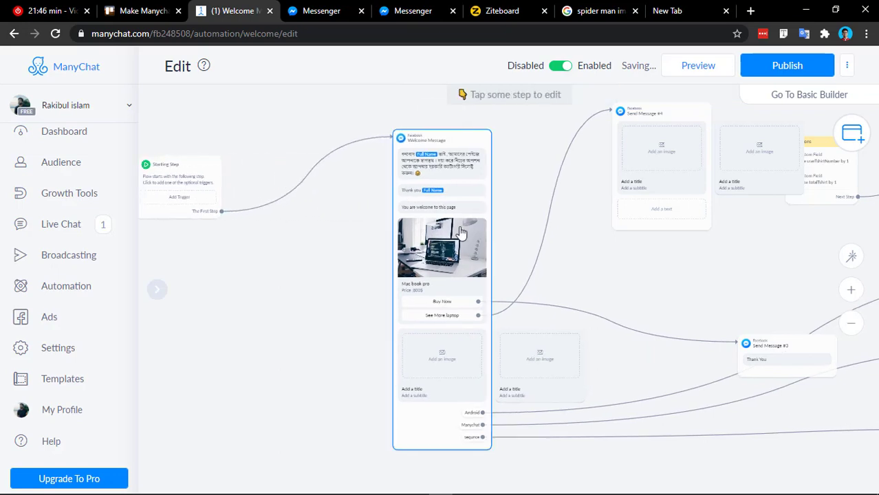
drag(440, 179, 352, 149)
scroll(392, 323, up, 2)
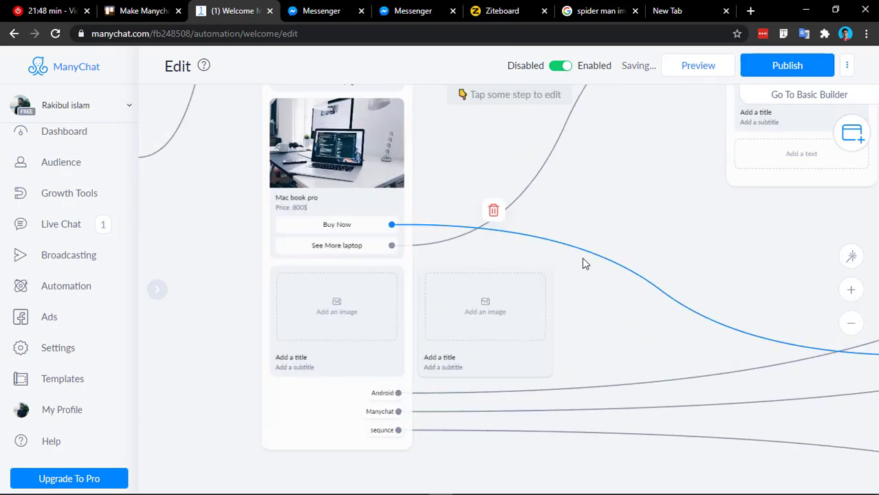
scroll(773, 348, down, 2)
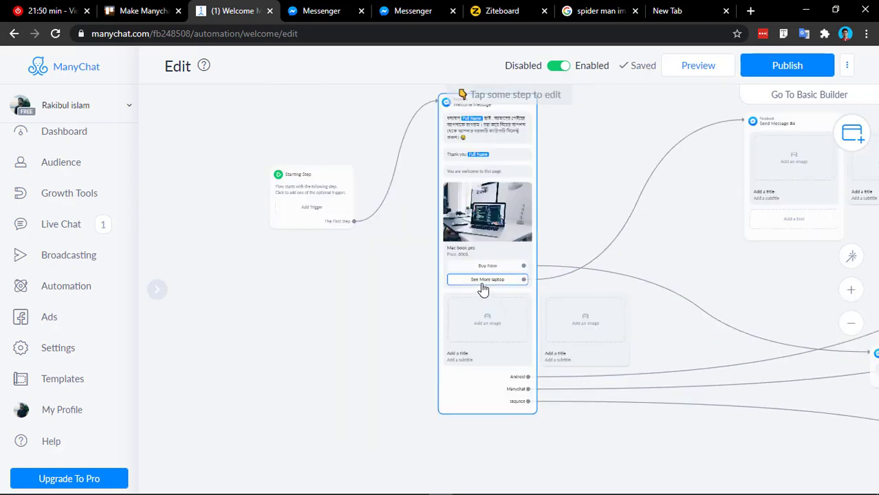
scroll(483, 289, up, 2)
scroll(510, 256, down, 2)
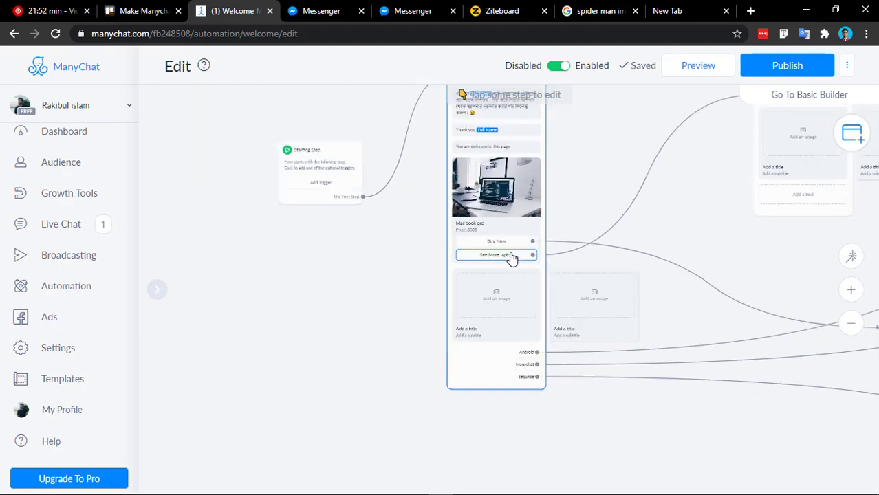
Reposition the Welcome Message step over the Starting Step and bring Send Message #4 in beside it.
drag(477, 186, 291, 262)
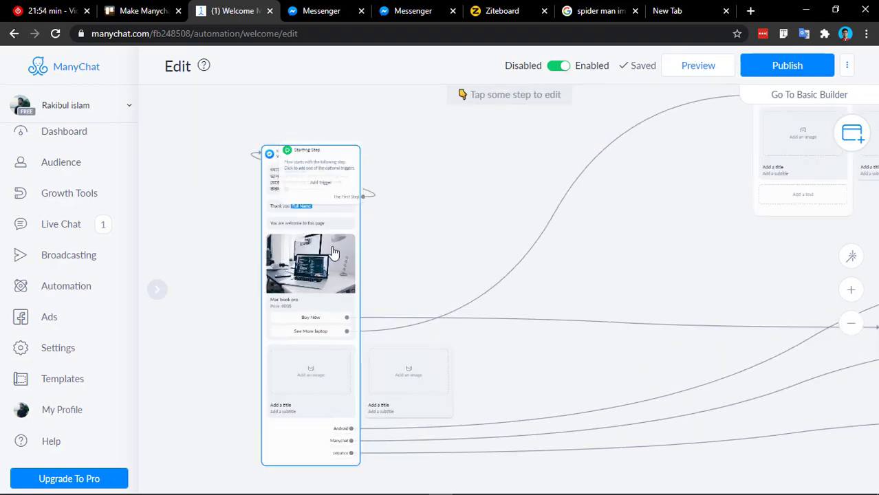
drag(798, 136, 576, 217)
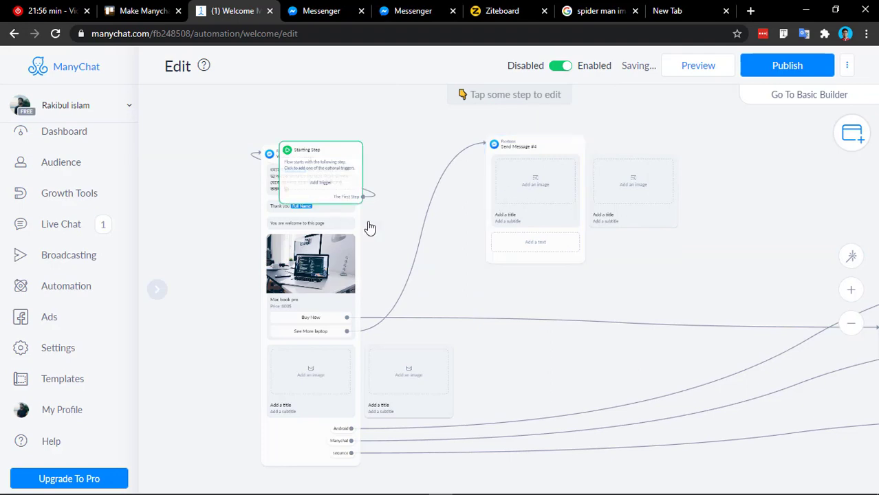
scroll(549, 210, up, 2)
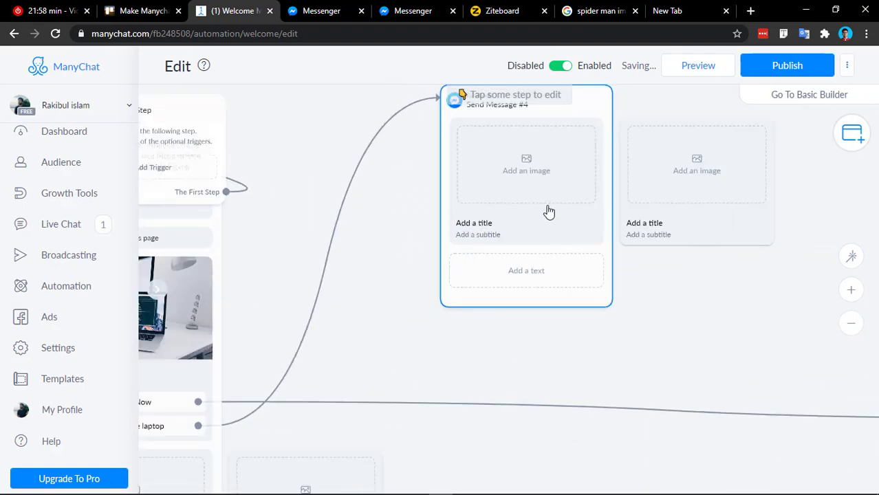
scroll(549, 213, down, 4)
drag(392, 324, 441, 334)
scroll(441, 334, up, 3)
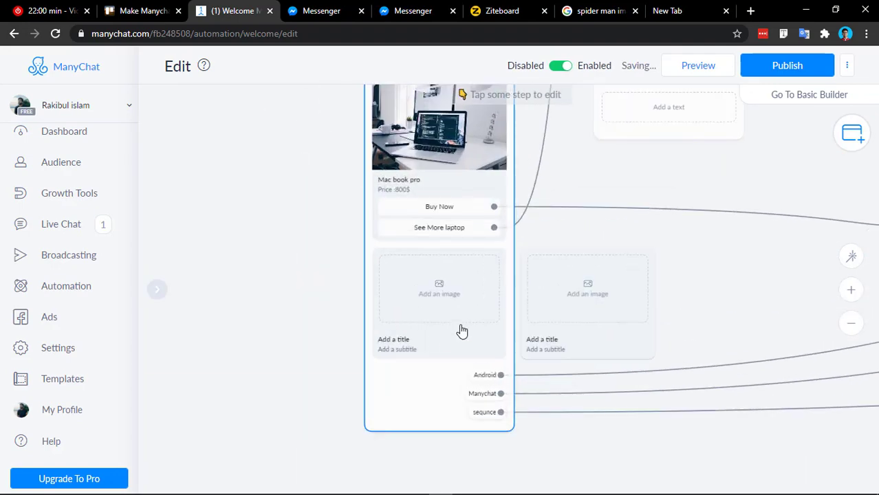
Remove the empty gallery block from the Welcome Message by deleting both of its cards.
click(490, 282)
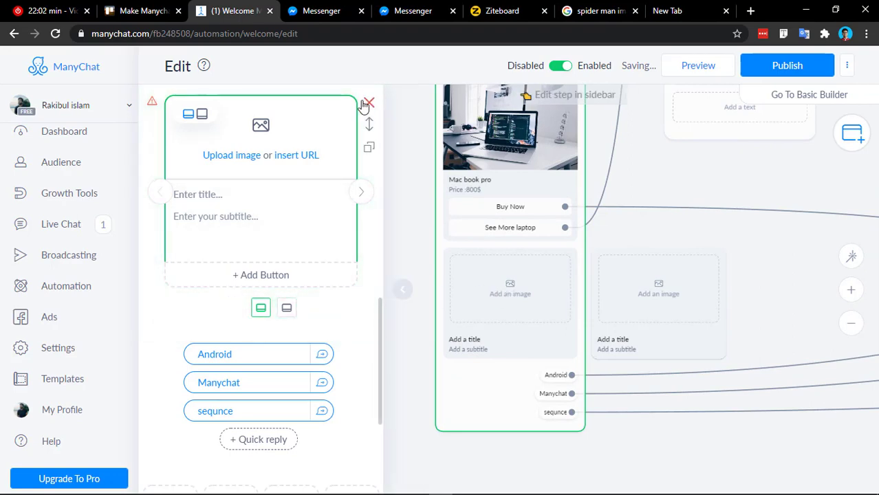
click(368, 105)
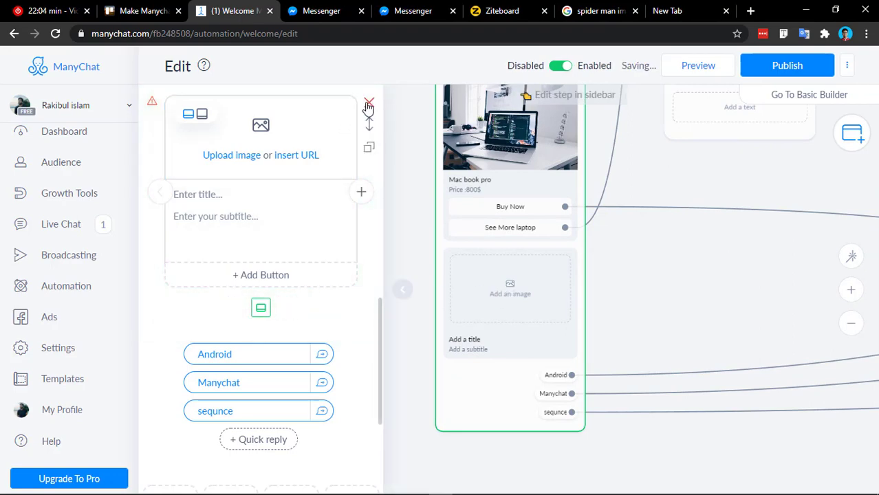
click(368, 106)
Move Send Message #4 closer to the Welcome Message step on the canvas.
scroll(343, 267, up, 4)
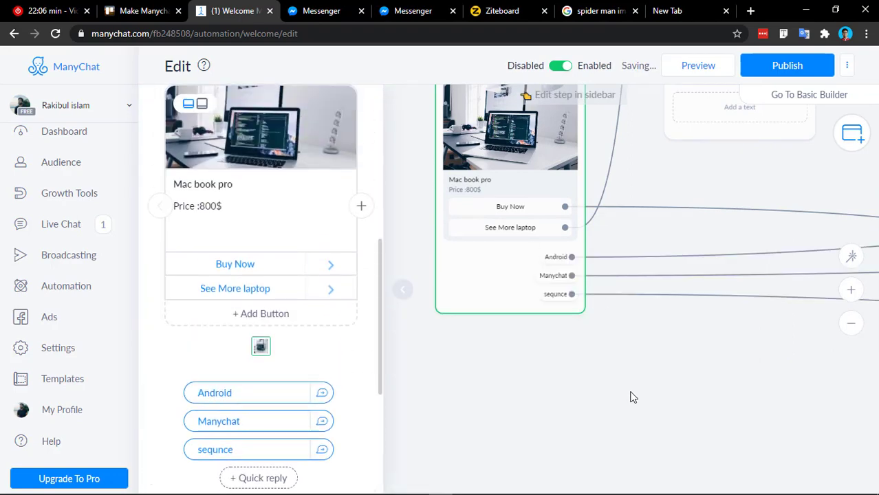
scroll(596, 352, up, 2)
scroll(597, 352, down, 3)
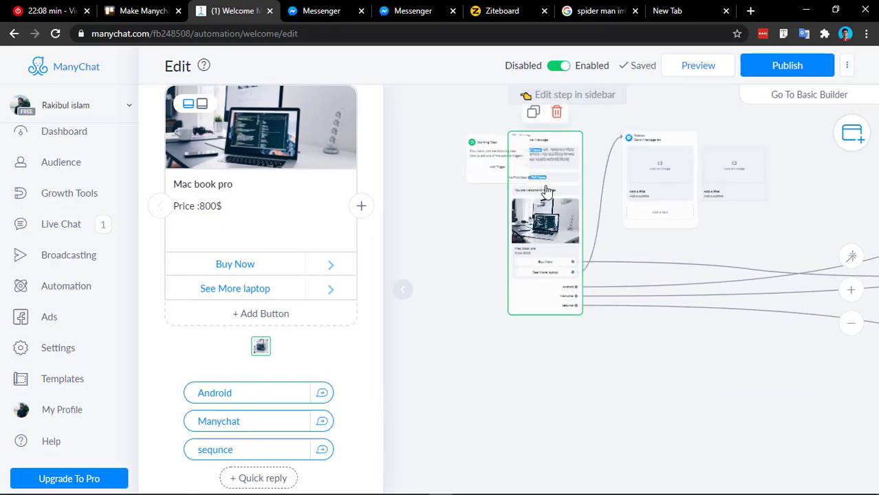
drag(619, 168, 568, 182)
scroll(580, 190, up, 2)
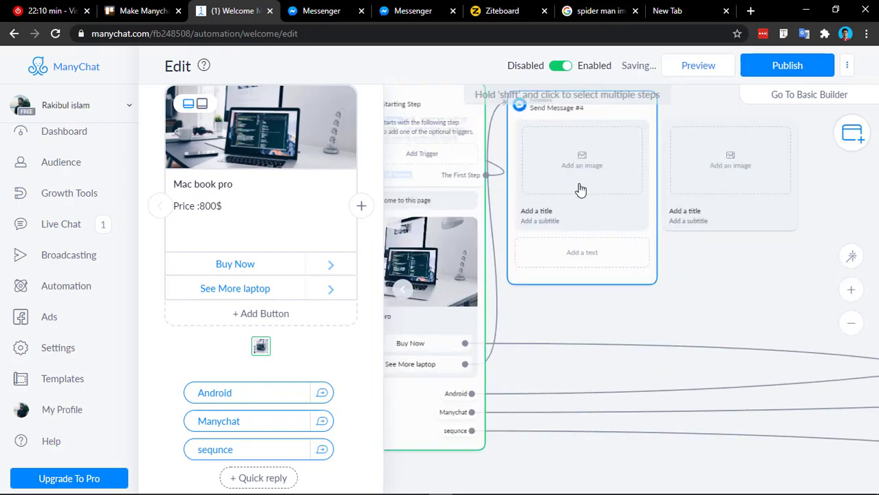
Upload "laptopphto coding.jpg" as the image of the first gallery card in Send Message #4.
click(557, 197)
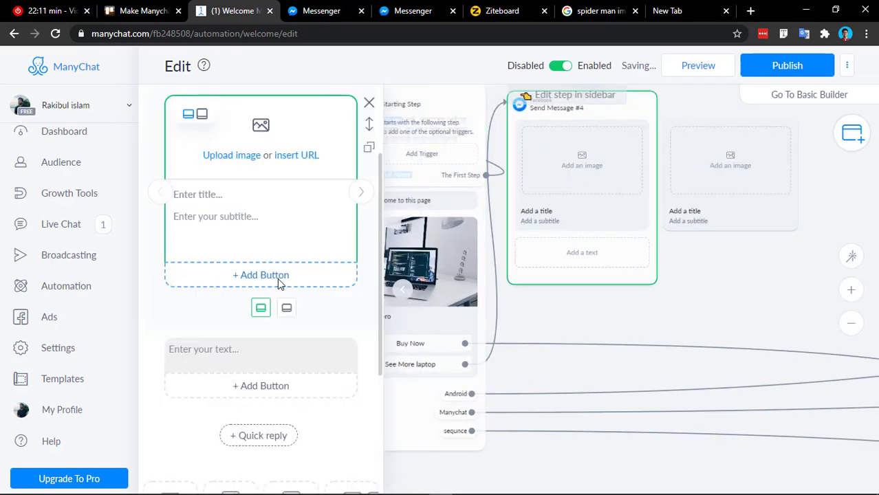
click(227, 157)
click(152, 180)
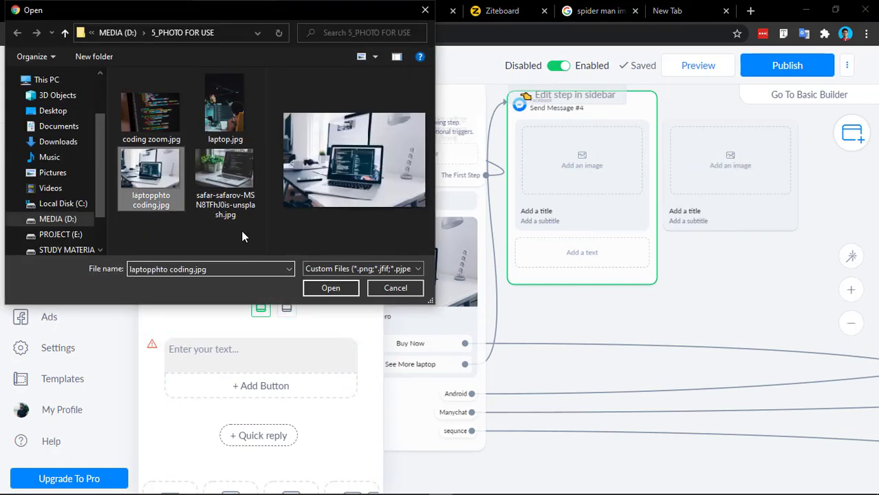
click(330, 288)
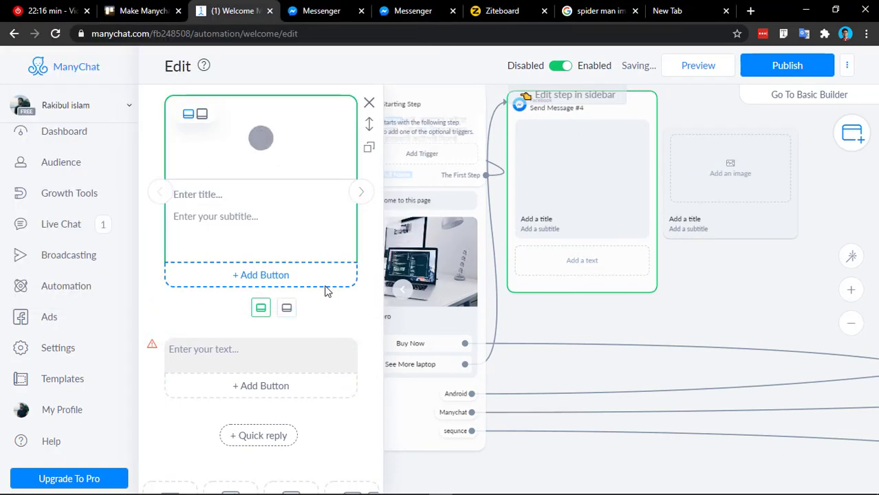
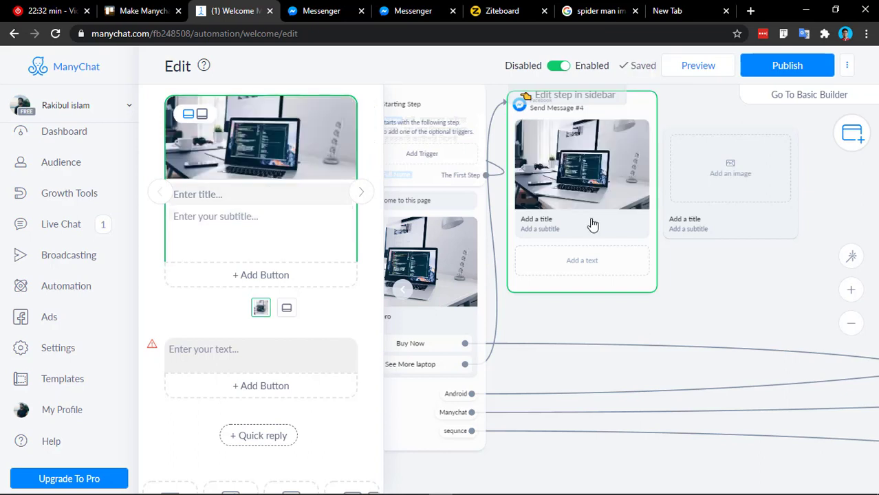
Give the first gallery card the title "mac book air" and the subtitle "price : 1000$".
click(241, 196)
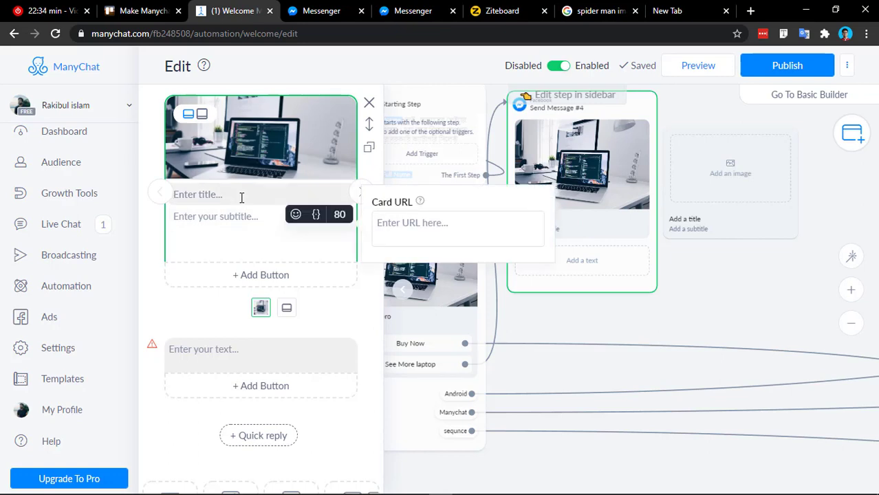
text(mac book air)
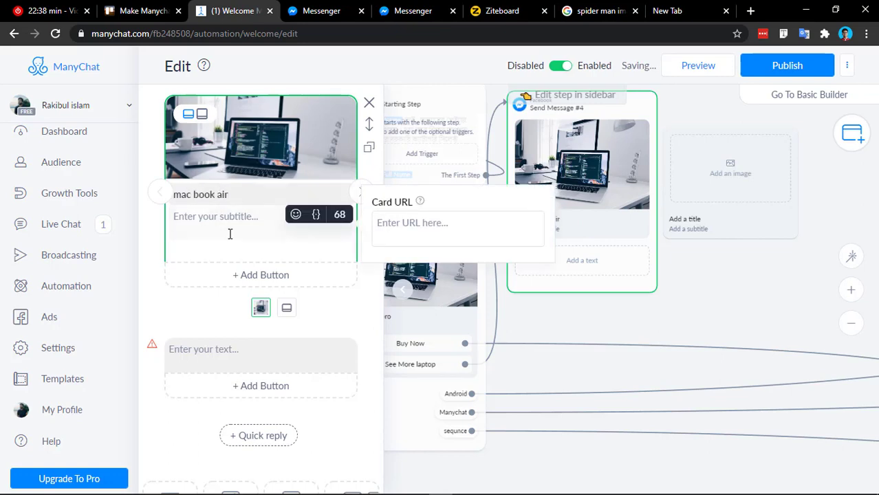
click(229, 234)
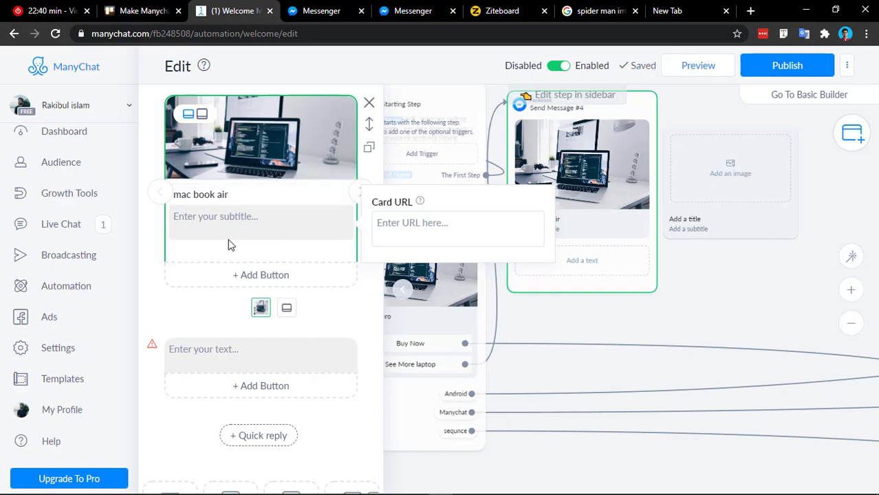
click(231, 228)
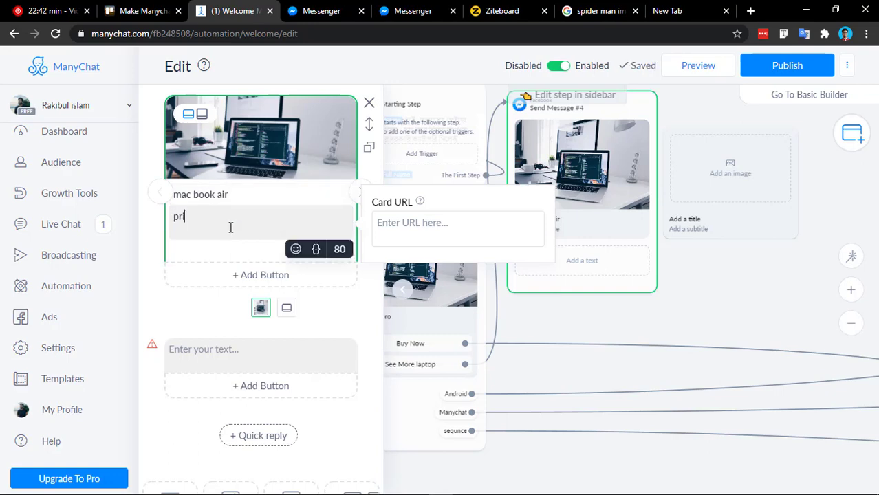
text(price : 1000$)
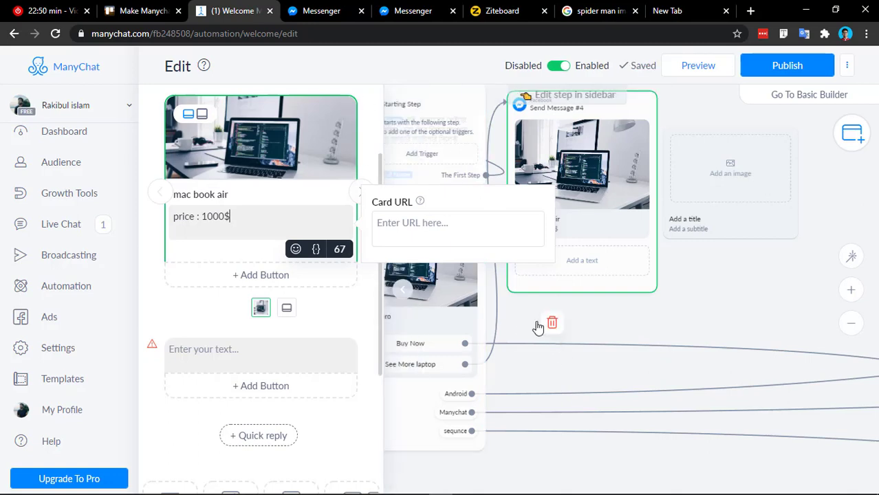
click(323, 310)
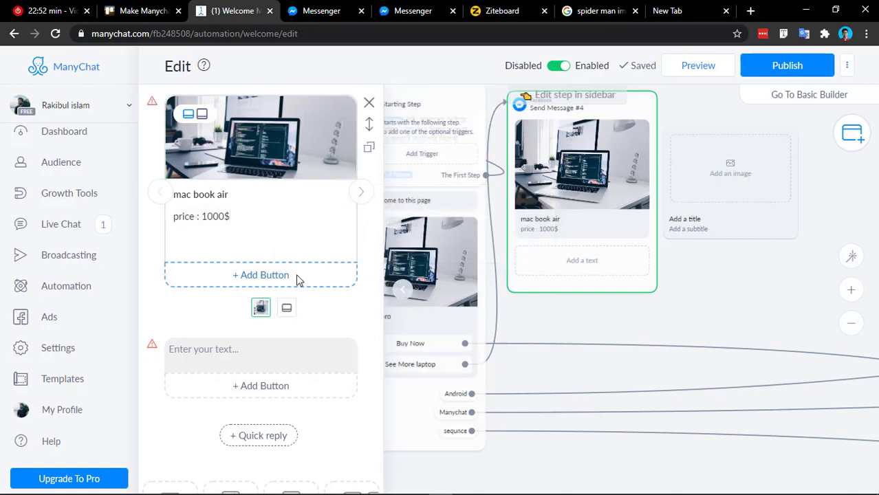
Try the square image format on the mac book air gallery, and return it to the horizontal format.
scroll(282, 324, up, 2)
scroll(275, 347, down, 2)
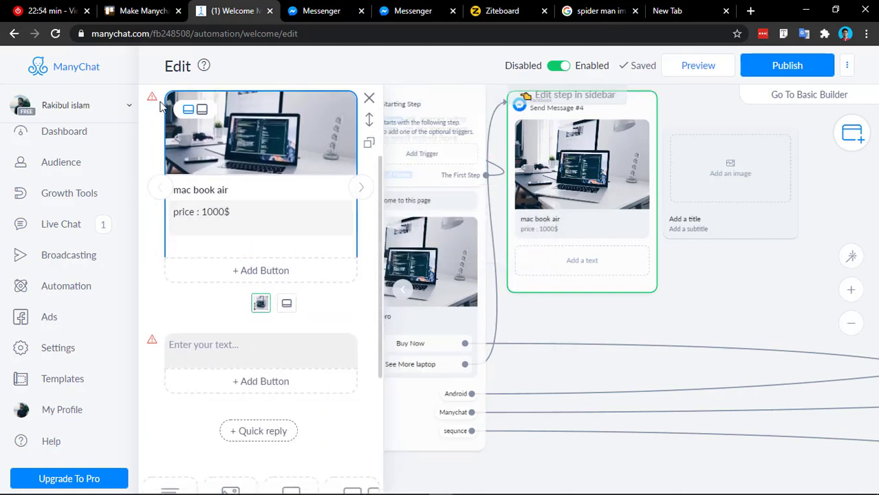
click(203, 111)
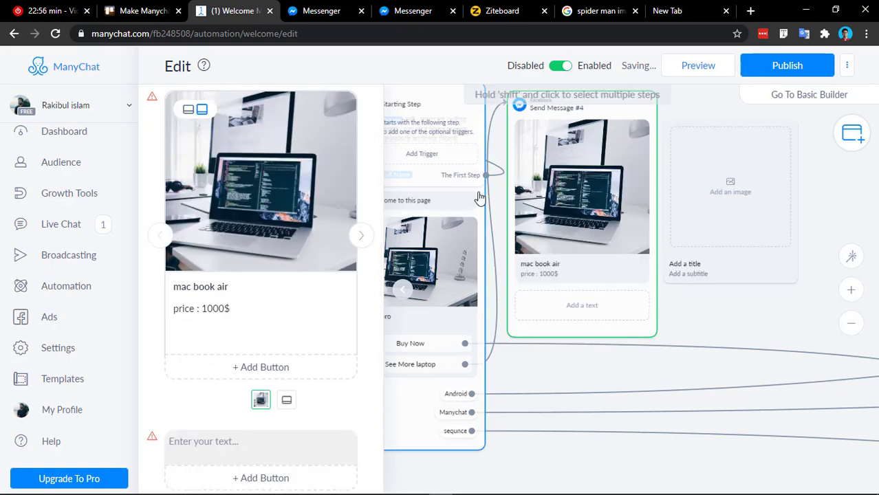
click(187, 111)
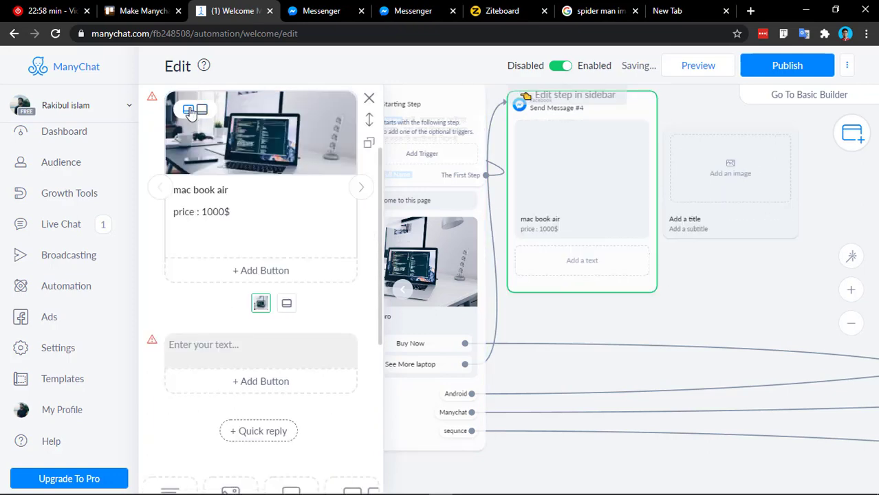
Upload "coding zoom.jpg" as the image of the second gallery card in Send Message #4.
scroll(330, 247, up, 1)
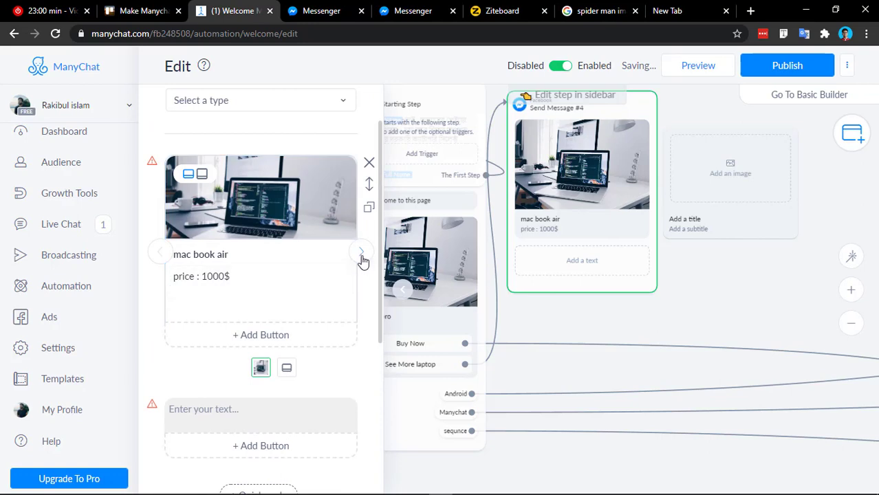
click(360, 256)
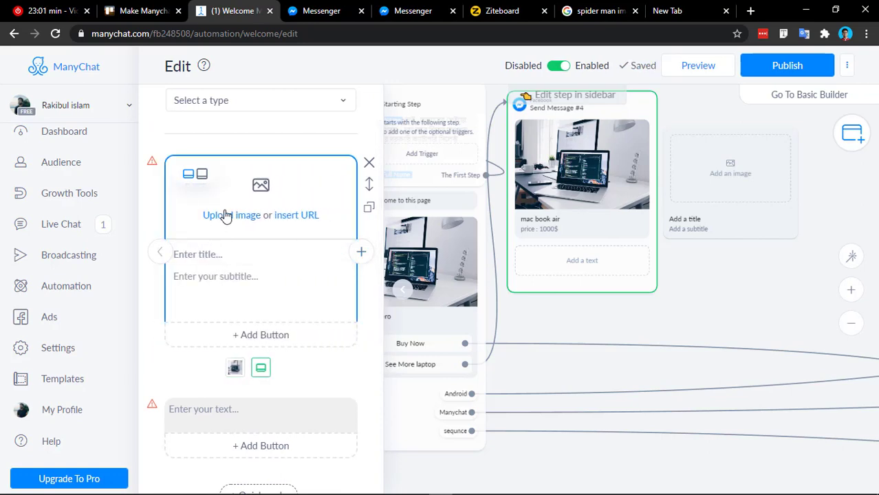
click(307, 215)
click(150, 110)
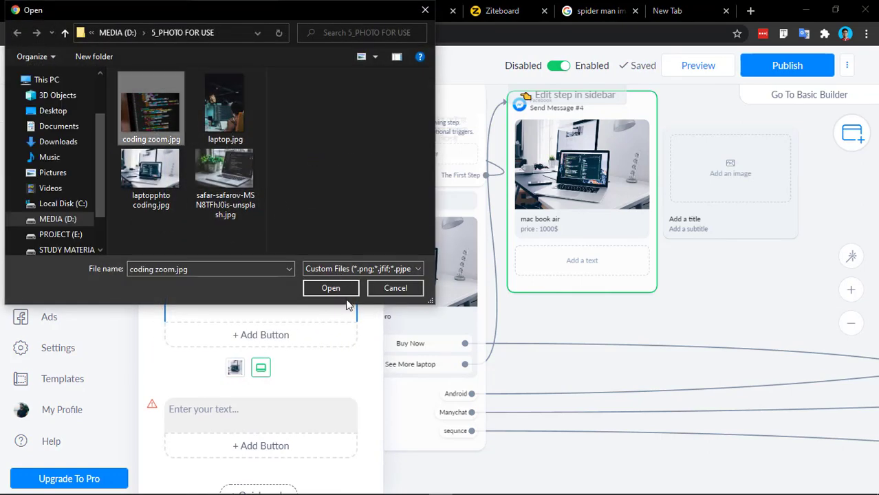
click(330, 288)
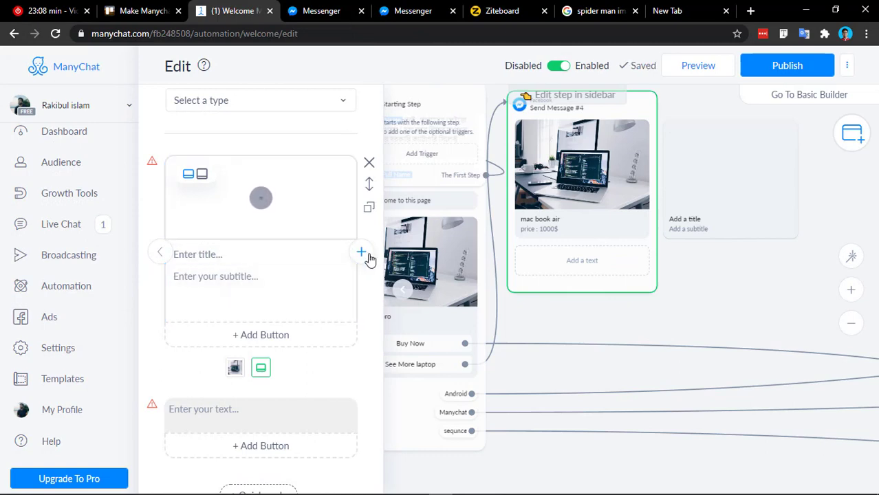
Give the second gallery card the title "Coding" and the subtitle "Price 500$".
click(214, 259)
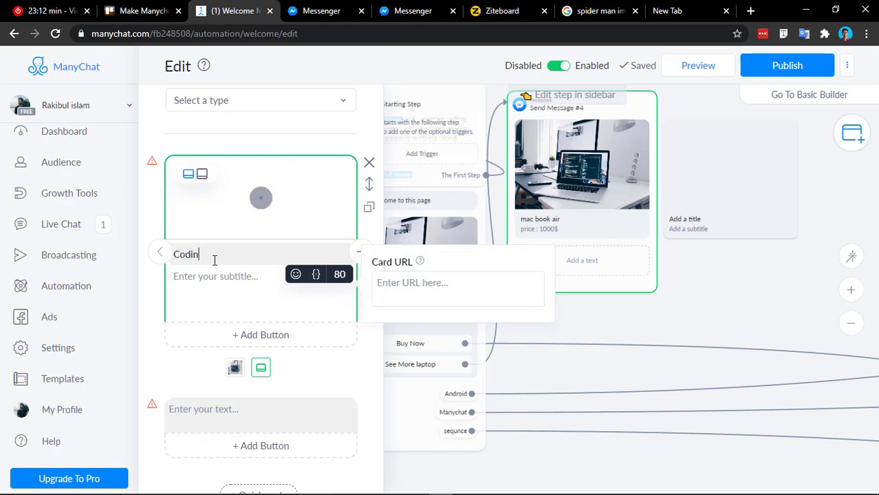
click(225, 284)
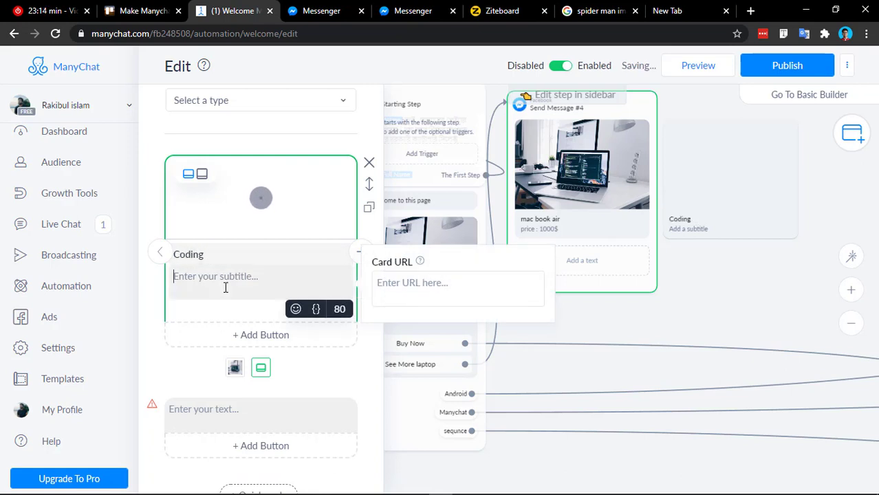
text(Price 500$)
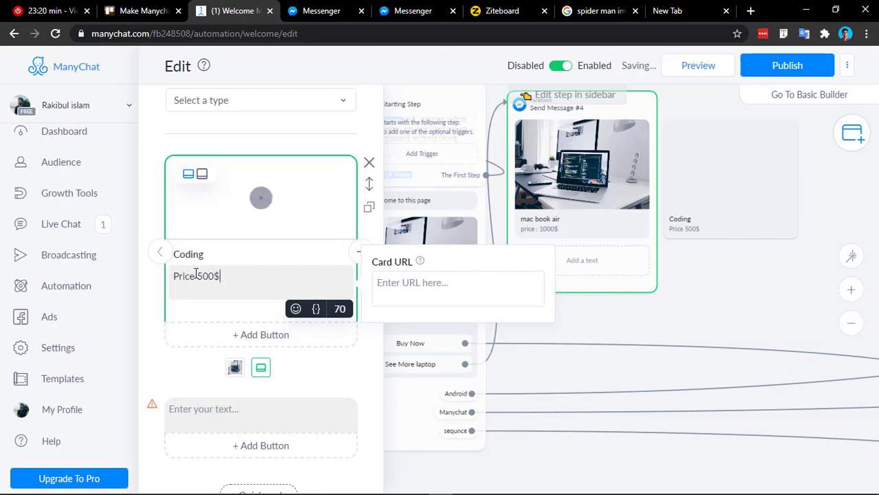
click(161, 252)
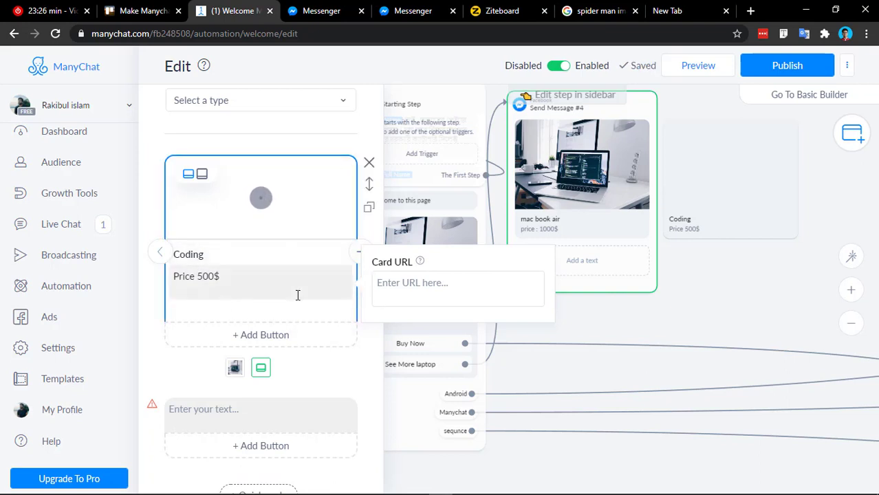
Move the Welcome Message step clear of the Starting Step on the canvas, and place Send Message #4 just beside it.
scroll(603, 250, down, 2)
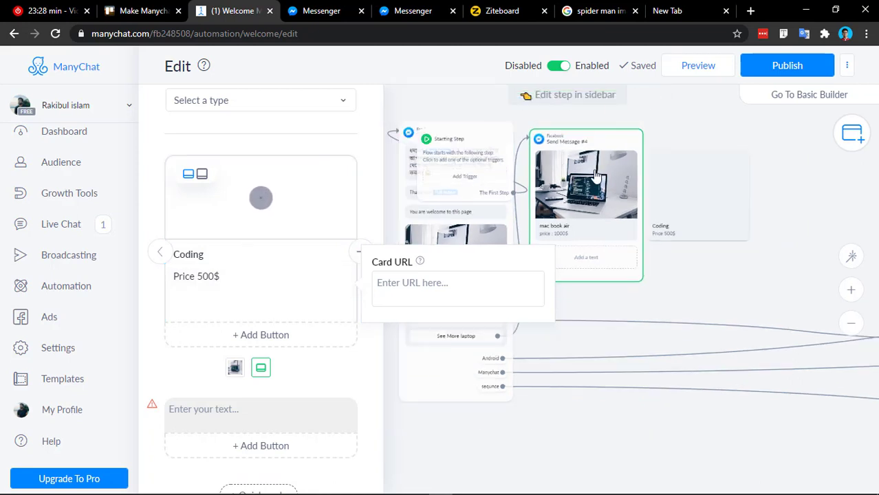
click(646, 129)
drag(646, 129, 702, 123)
scroll(654, 234, down, 1)
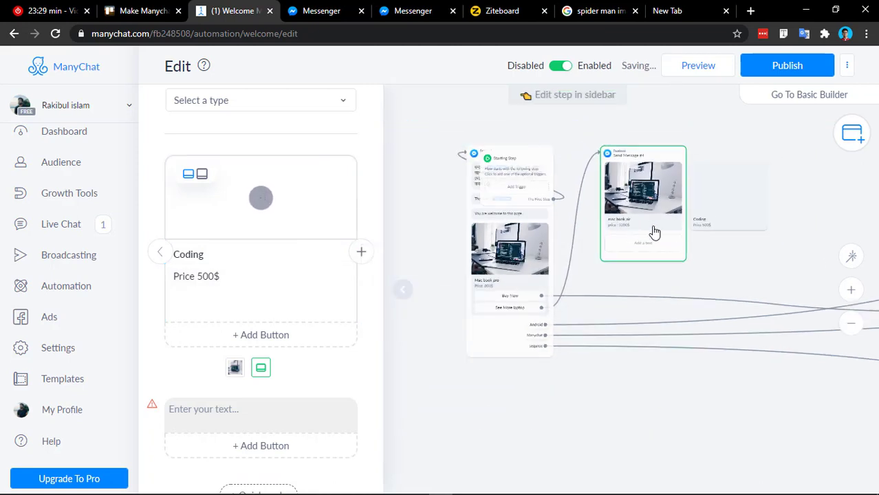
drag(522, 180, 557, 216)
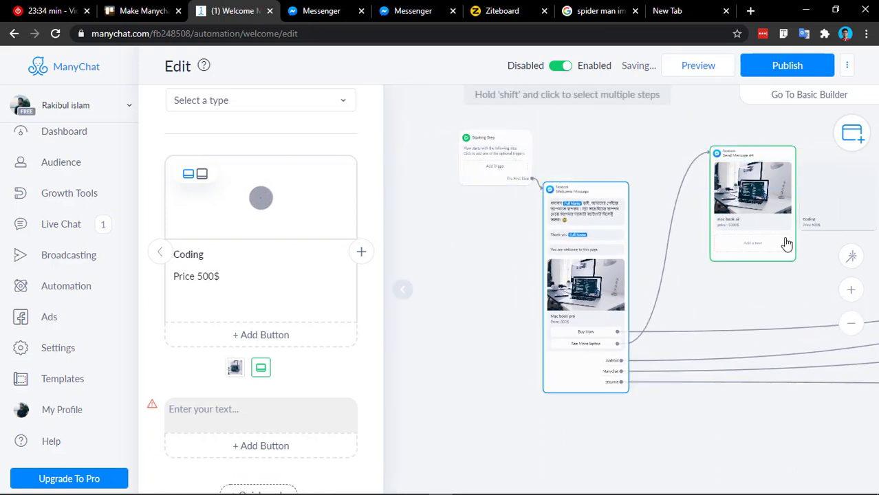
drag(761, 165, 700, 193)
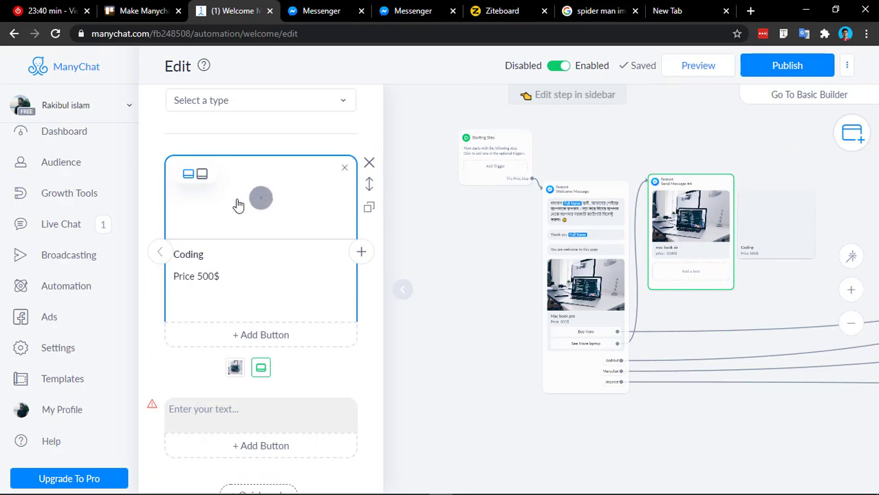
scroll(281, 215, down, 1)
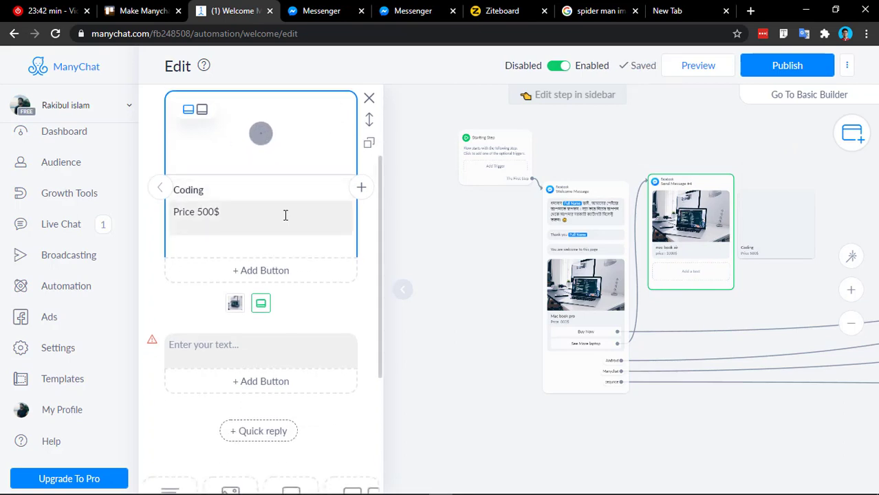
scroll(281, 213, up, 2)
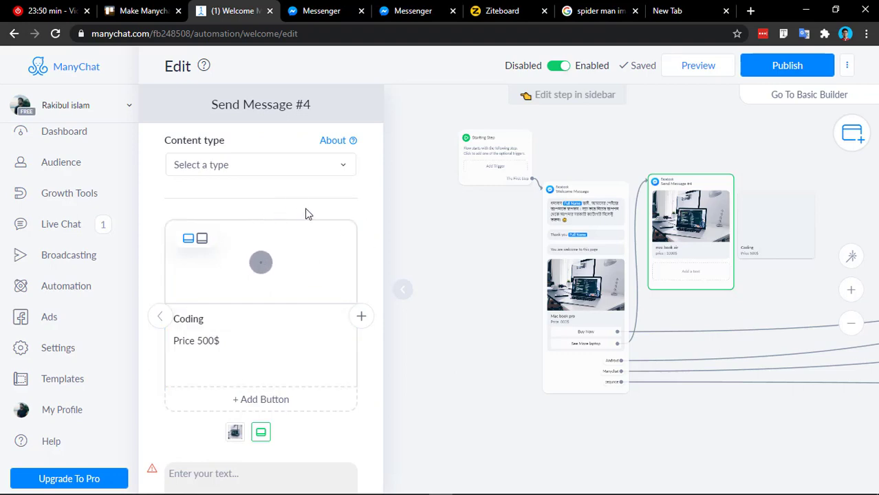
Search the web for "windows default image resizer" and open the Microsoft Store result for Image Resizer for Windows 10.
click(704, 7)
text(windwos)
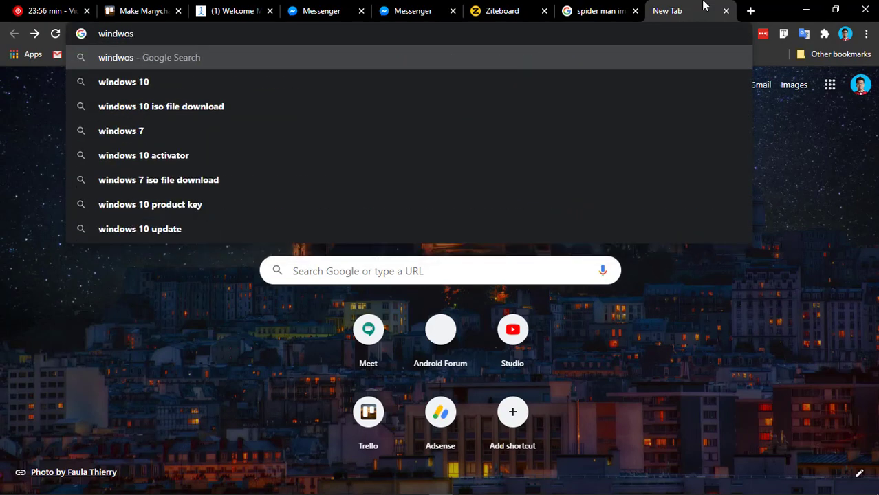
text( defu)
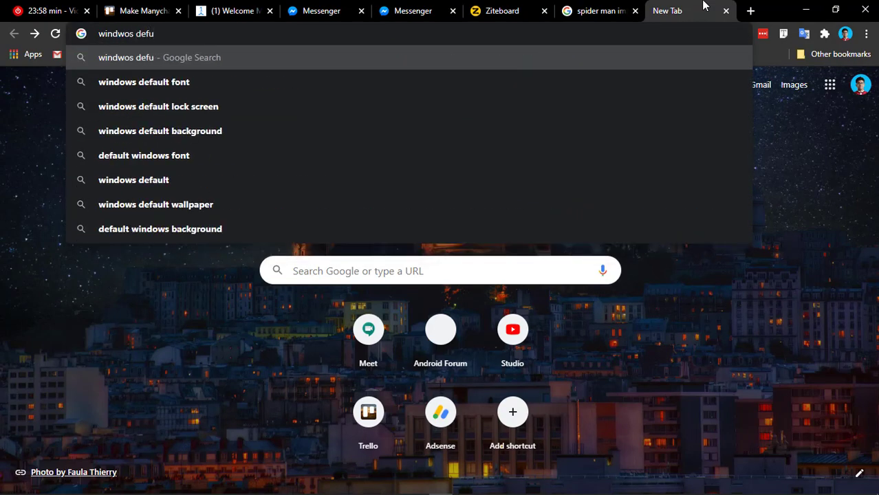
key(Down)
key(BackSpace)
key(BackSpace)
key(BackSpace)
key(BackSpace)
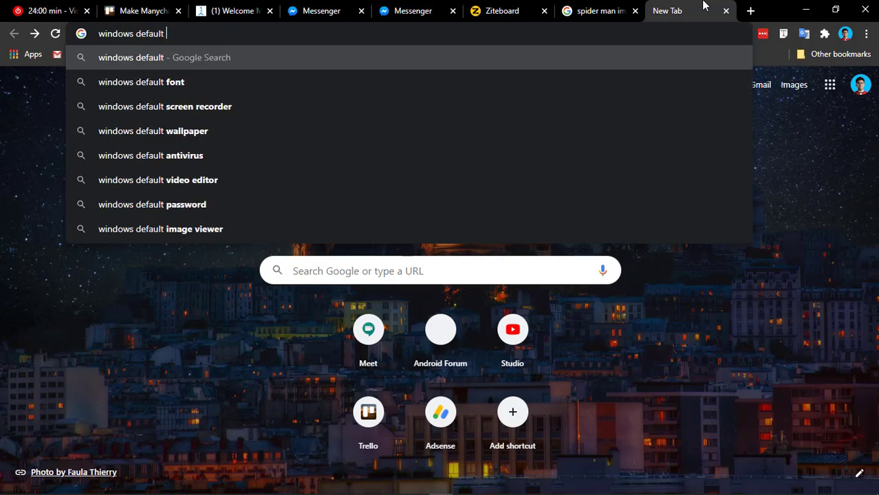
text(image re)
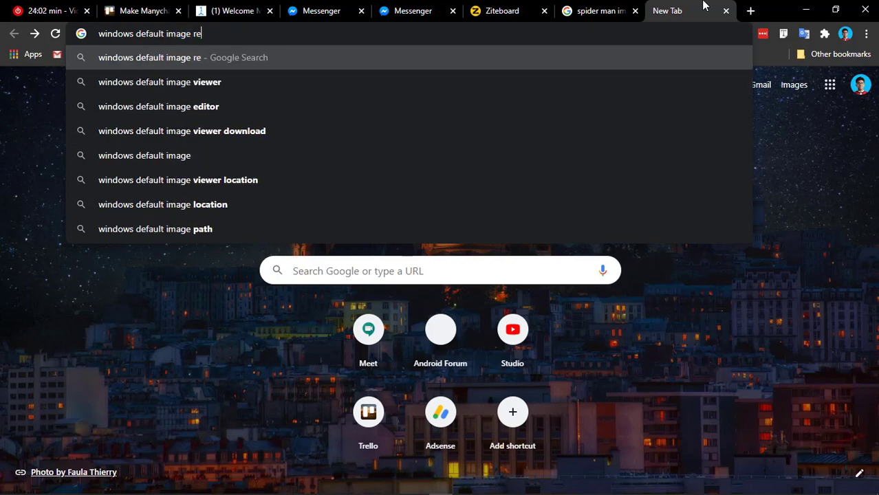
text(sizer)
key(Return)
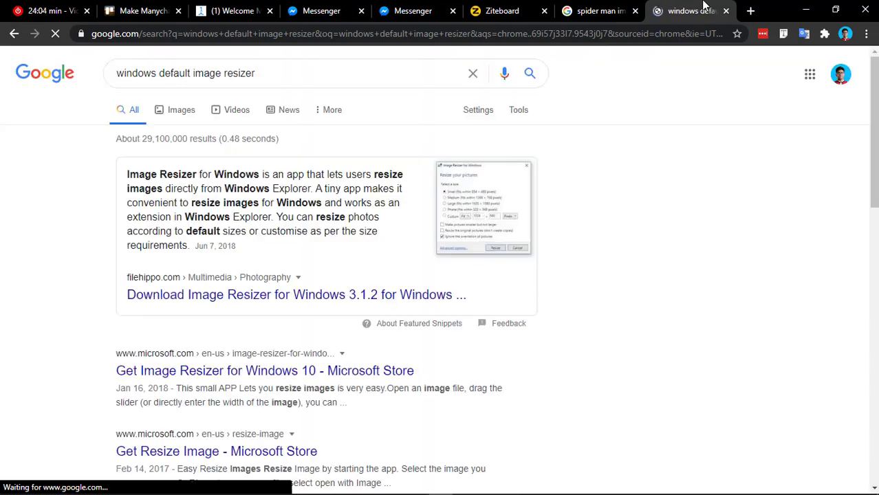
scroll(275, 256, down, 2)
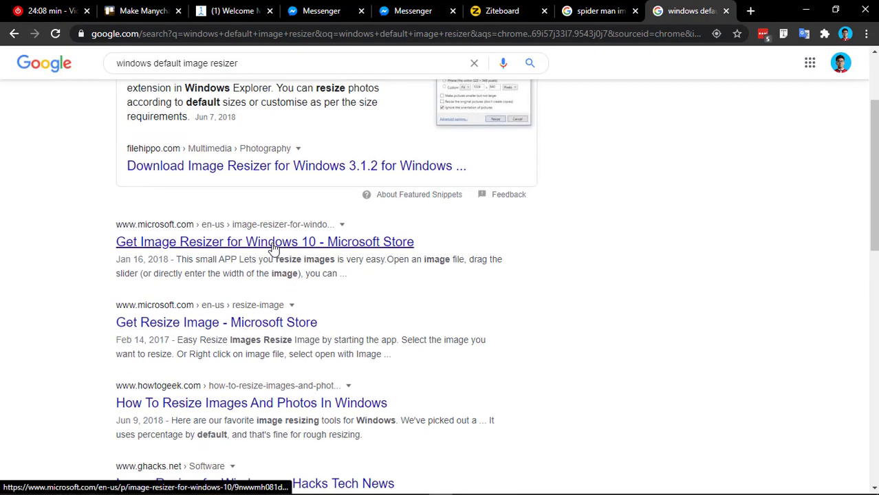
click(233, 246)
Switch to File Explorer and open the "5_PHOTO FOR USE" folder on the MEDIA (D:) drive.
key(ctrl+t)
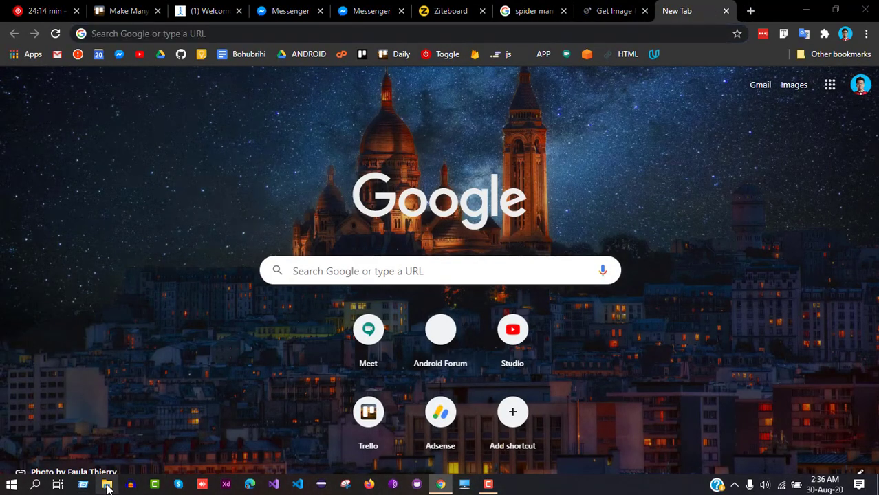
click(106, 486)
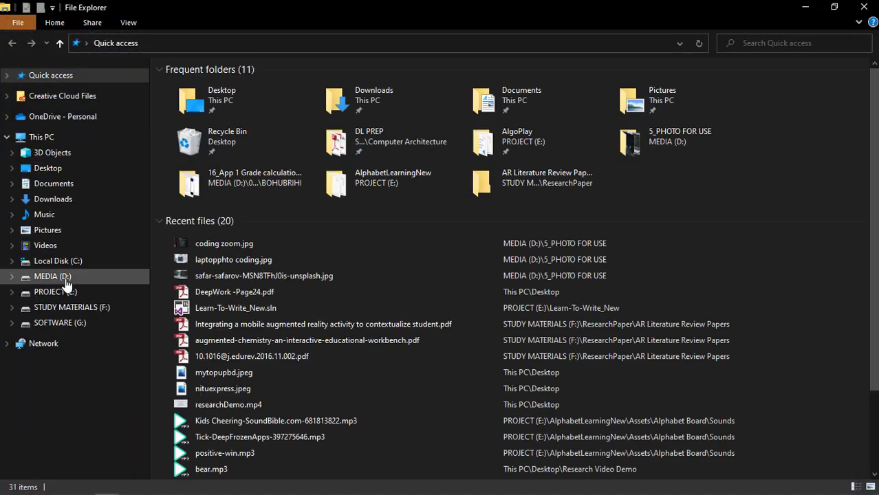
click(75, 277)
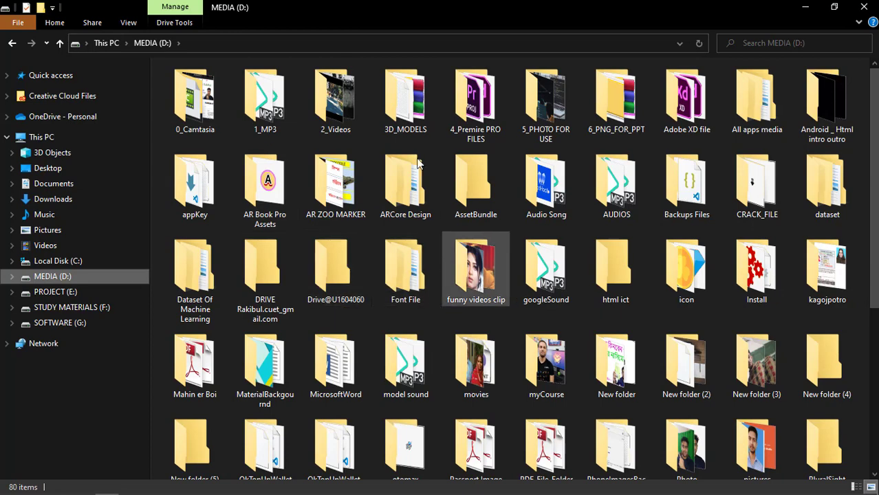
double_click(545, 103)
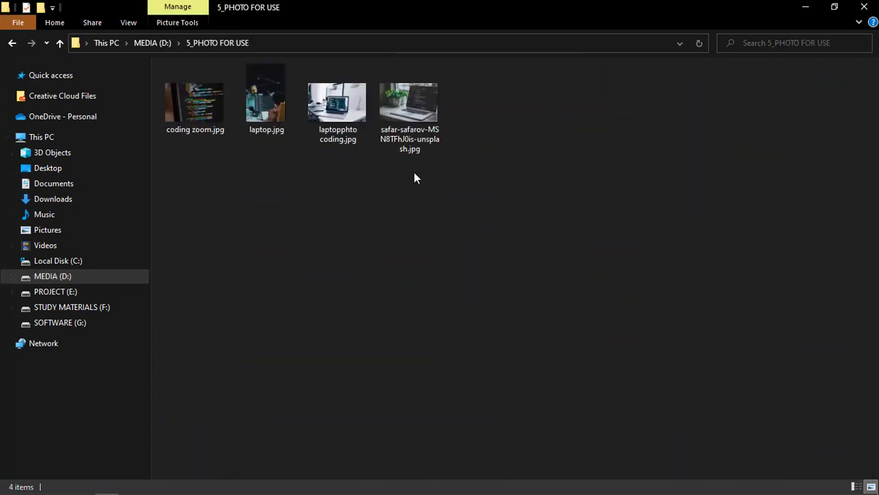
Check the file size of the unsplash laptop photo in its file properties, and close them.
drag(414, 178, 168, 165)
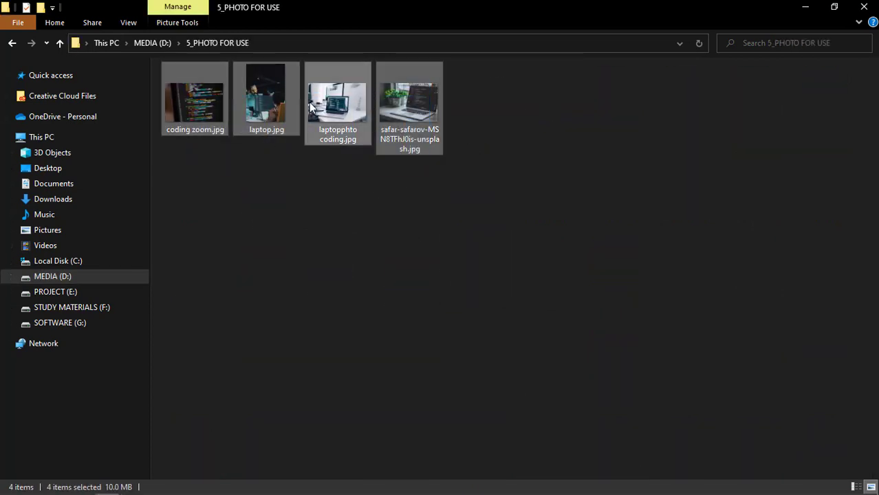
right_click(310, 107)
click(451, 177)
click(391, 119)
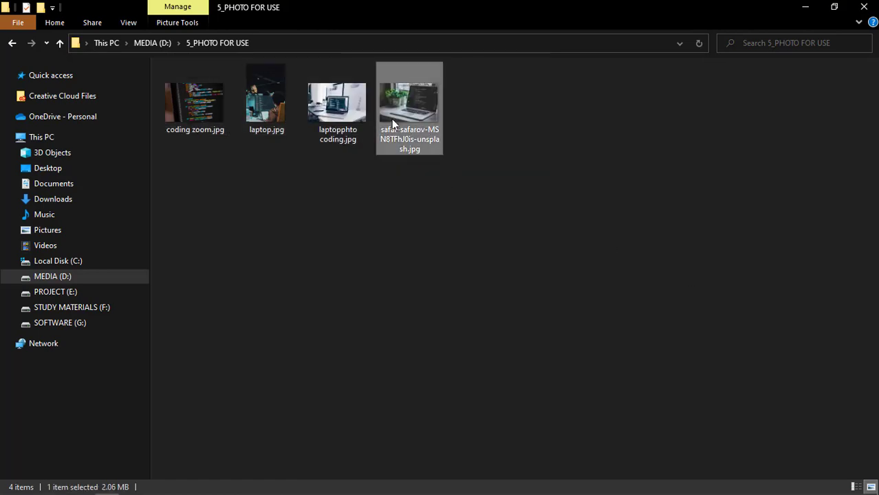
right_click(394, 120)
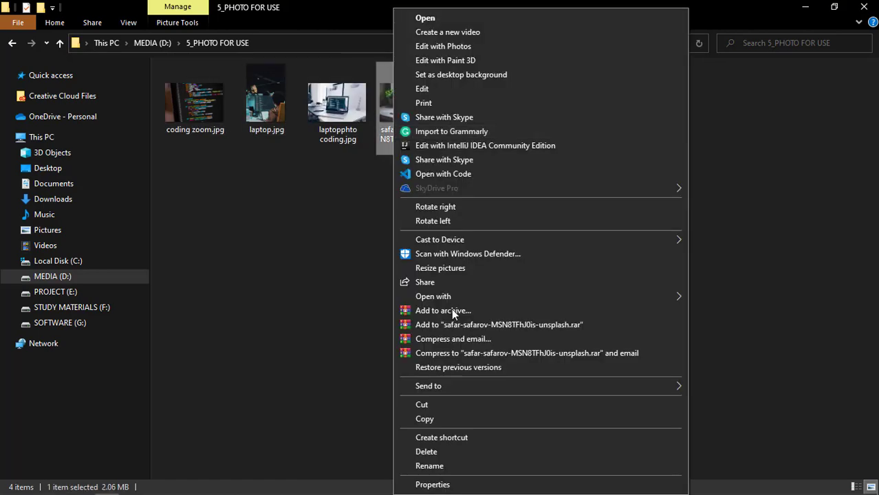
click(440, 483)
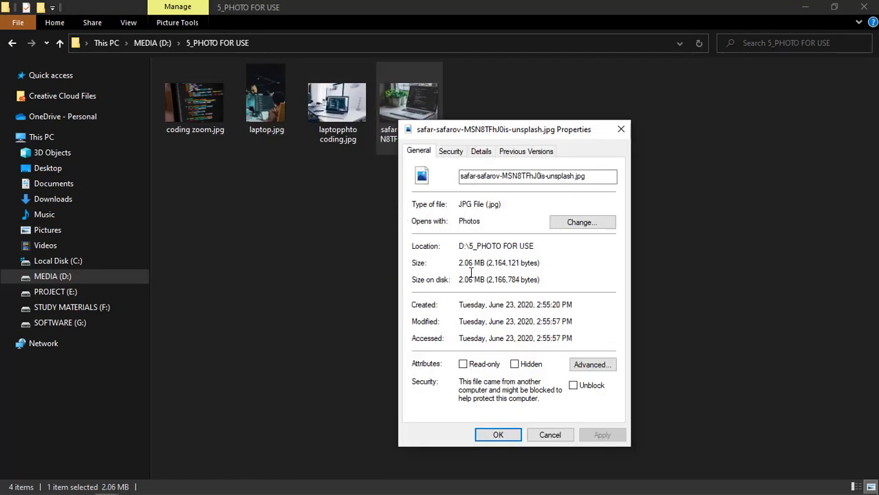
key(Escape)
right_click(395, 112)
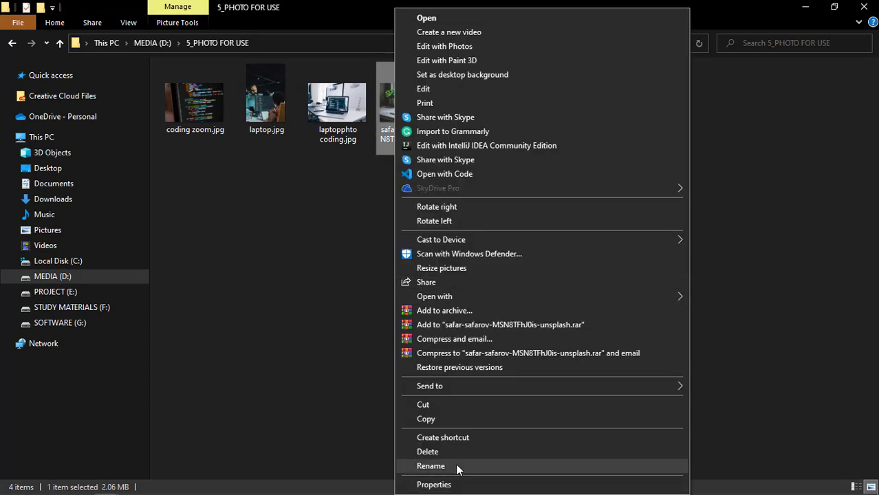
key(Down)
key(Return)
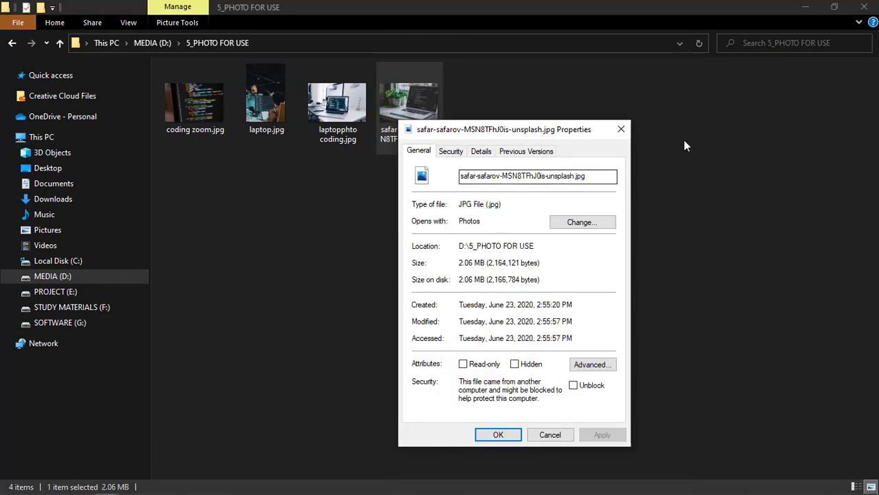
key(Escape)
Point out the "Resize pictures" option among the unsplash photo's file commands without running it.
right_click(402, 100)
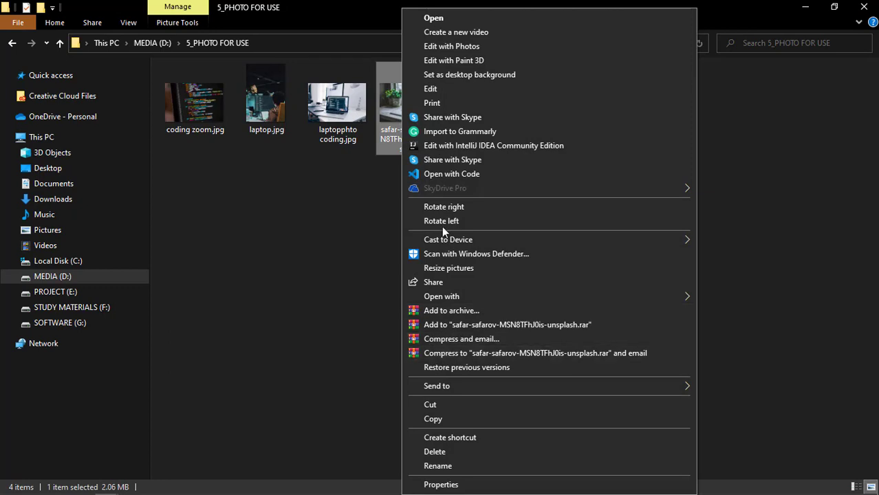
key(Escape)
right_click(395, 117)
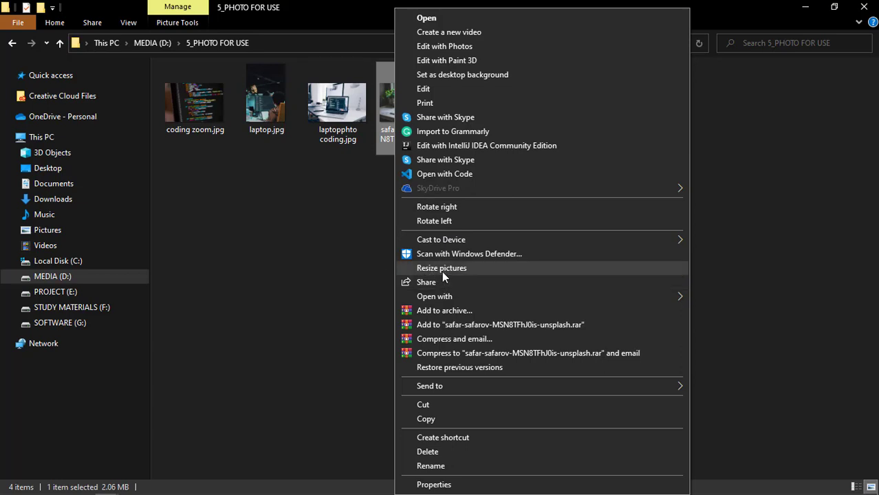
click(283, 271)
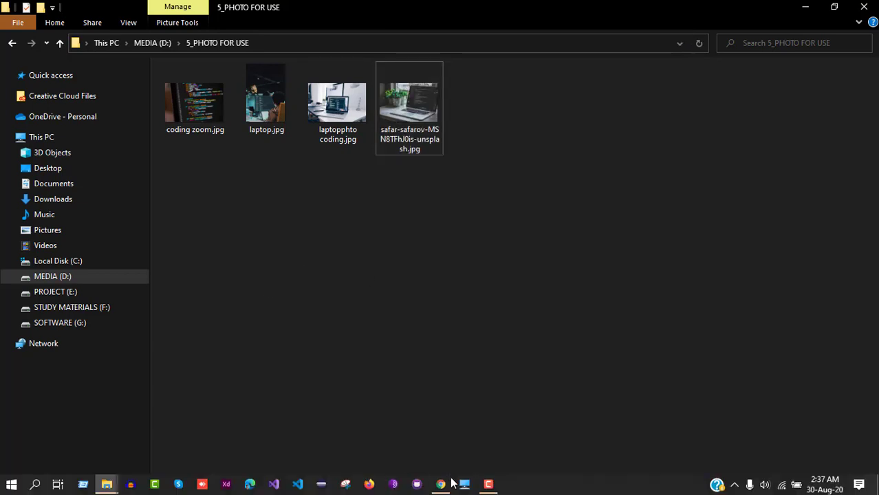
Switch back to Chrome, view the Image Resizer for Windows 10 store page and dismiss its region prompt.
click(440, 484)
click(627, 10)
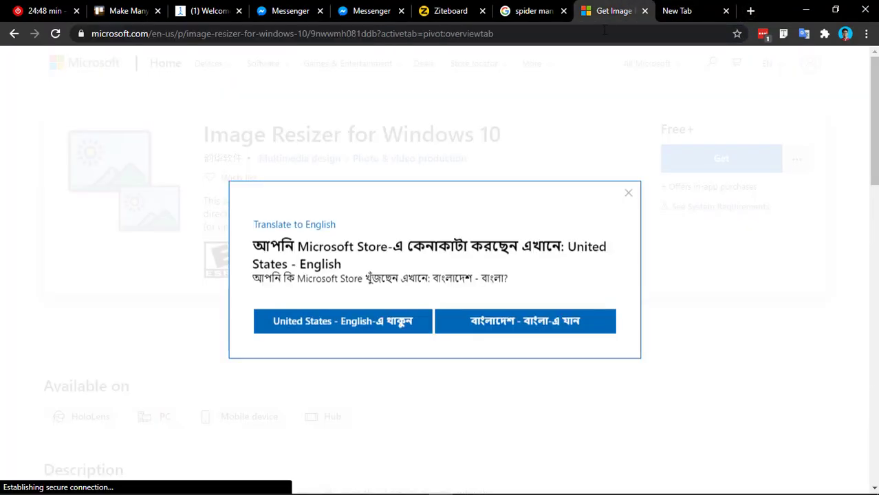
click(633, 196)
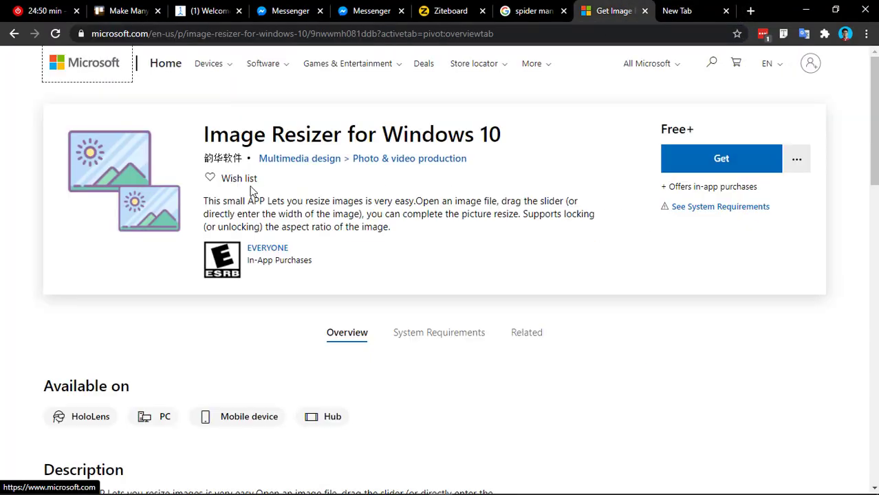
Close the Image Resizer store page and search Google for "top image resizer for windows".
click(644, 11)
click(599, 31)
text(to)
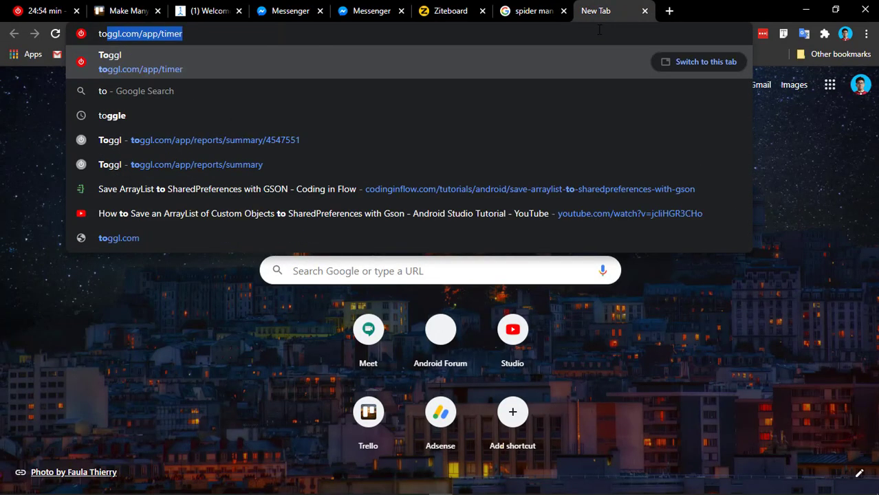
text(p image resi)
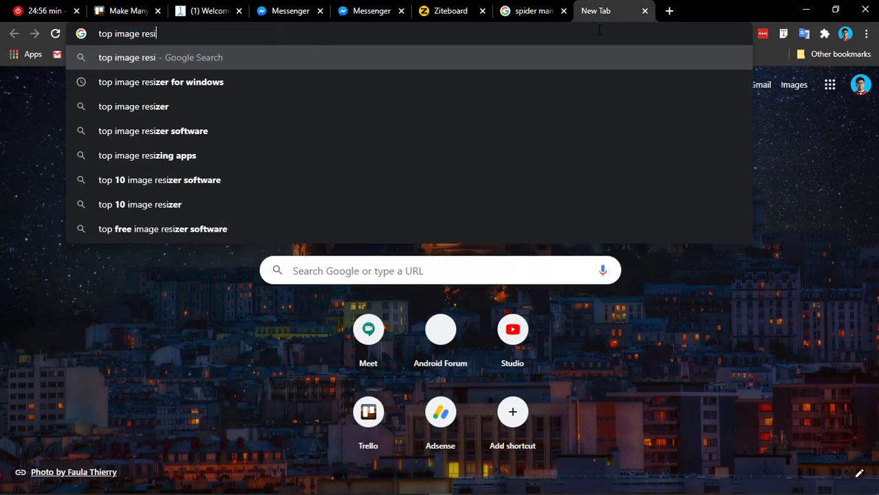
text(zer for wi)
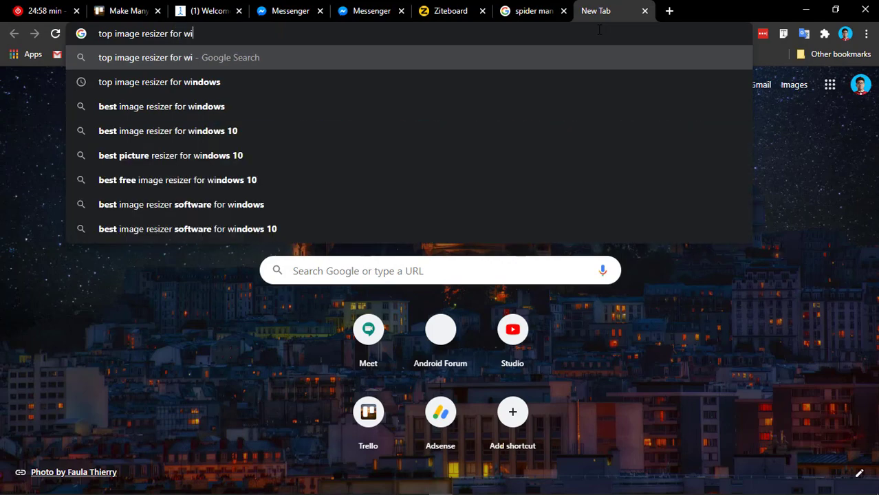
text(n)
click(325, 86)
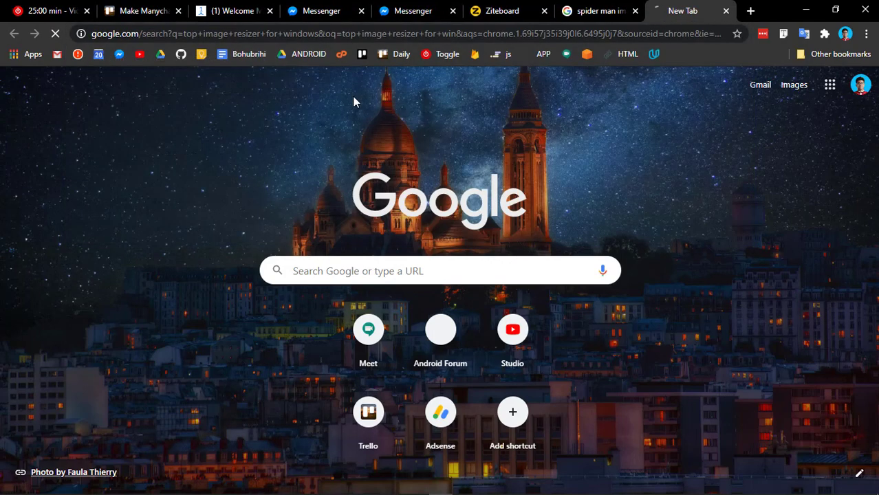
Open The Geek Page's article on photo resizers for Windows 10, look it over, and close it along with the spider man search.
scroll(203, 256, down, 4)
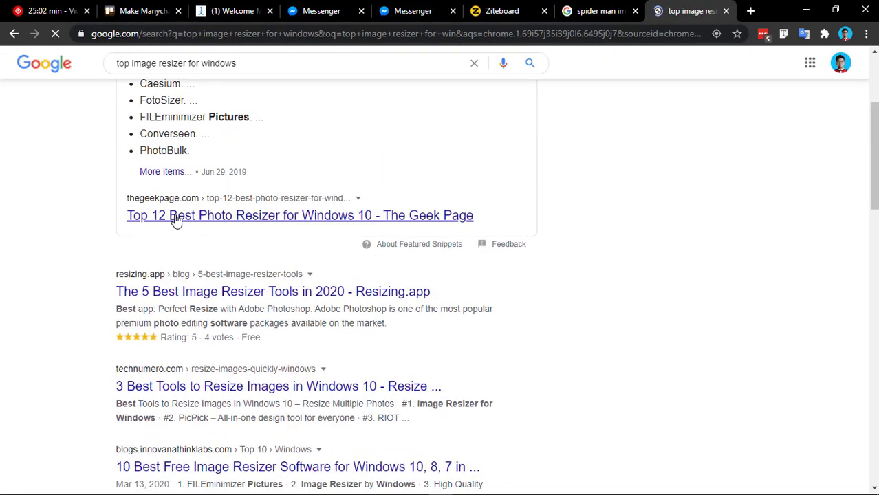
click(265, 215)
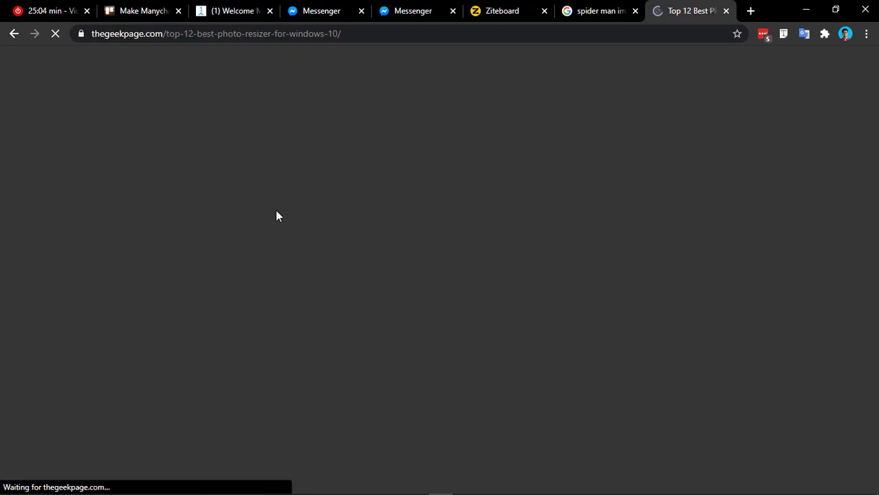
scroll(306, 228, down, 4)
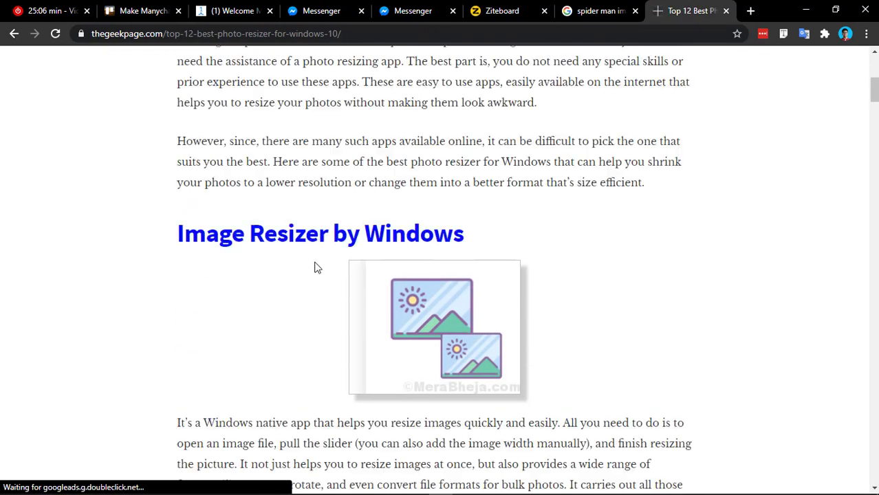
click(725, 10)
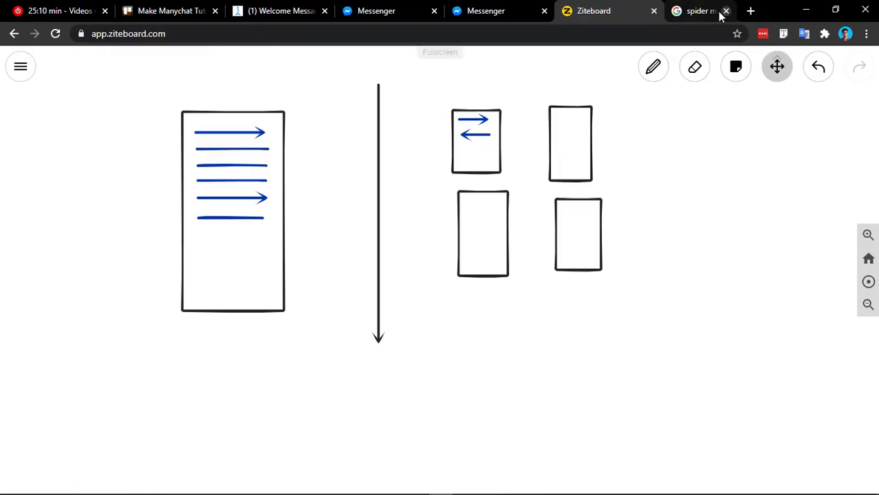
click(725, 11)
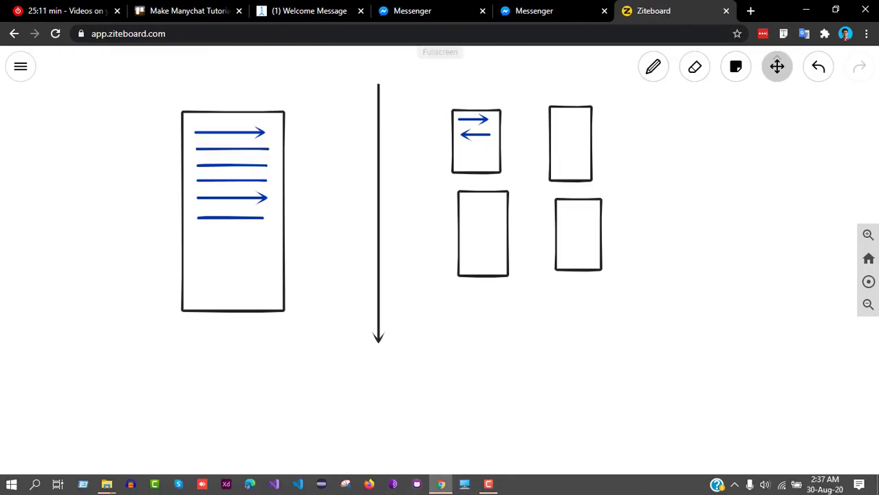
Switch to File Explorer and resize the unsplash laptop photo to Medium (1366 × 768 pixels), resizing the original without creating a copy.
mouse_move(106, 484)
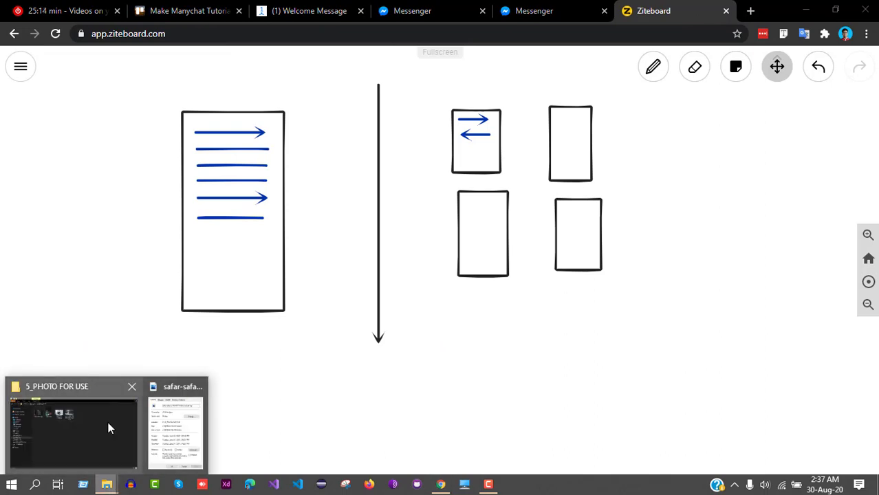
click(76, 426)
right_click(420, 113)
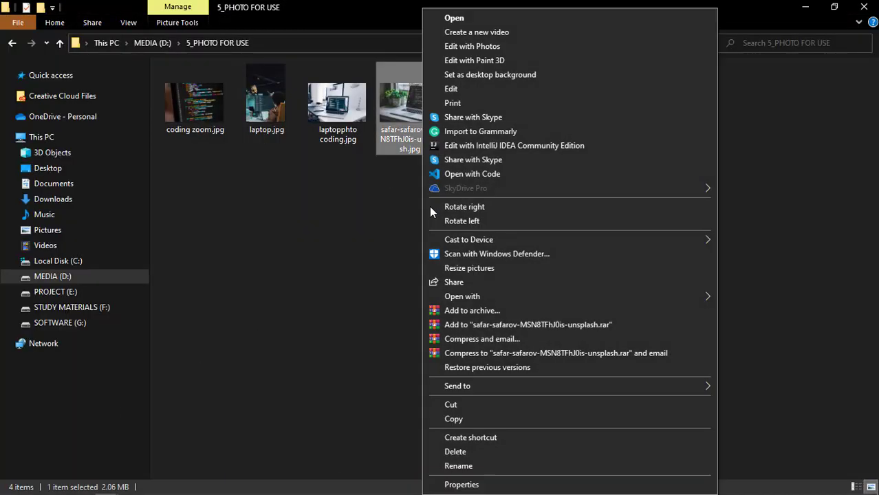
click(460, 267)
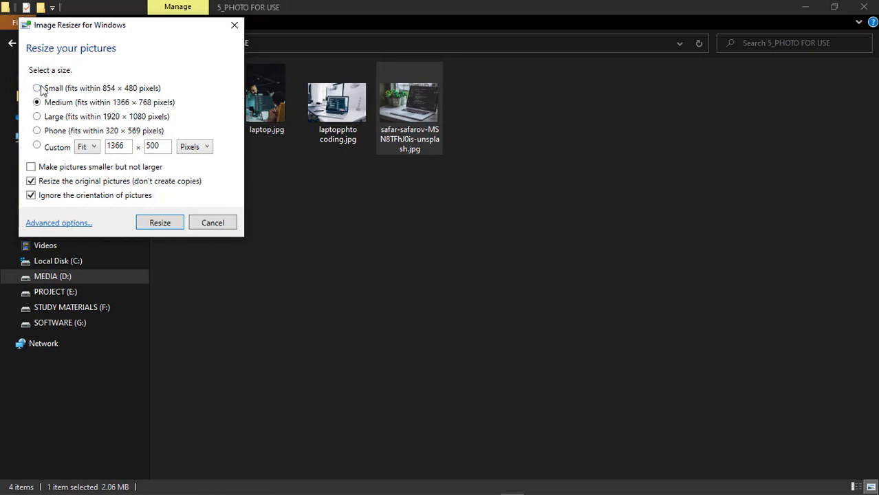
click(161, 222)
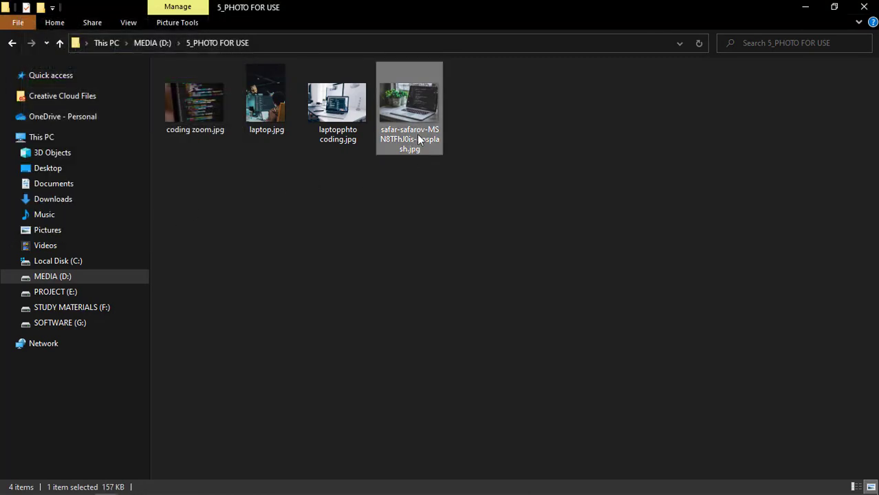
Check the resized unsplash photo's file size in its file properties, and close them.
click(460, 233)
right_click(405, 121)
click(445, 484)
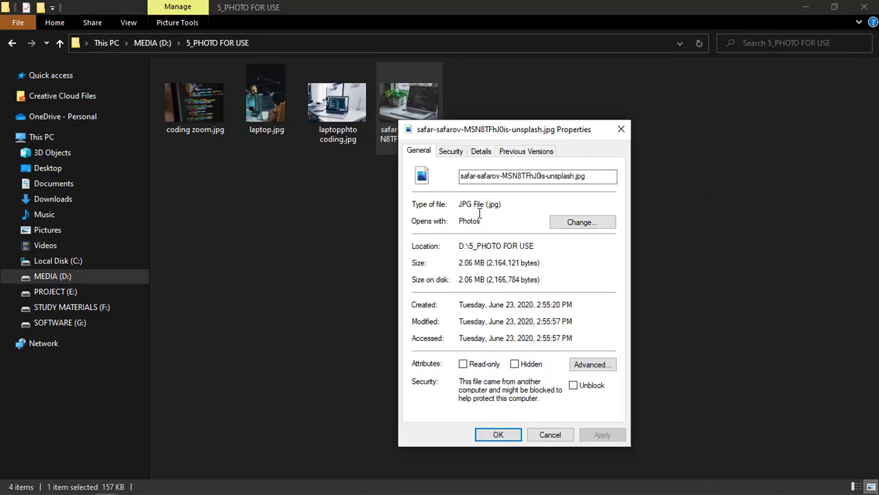
key(Escape)
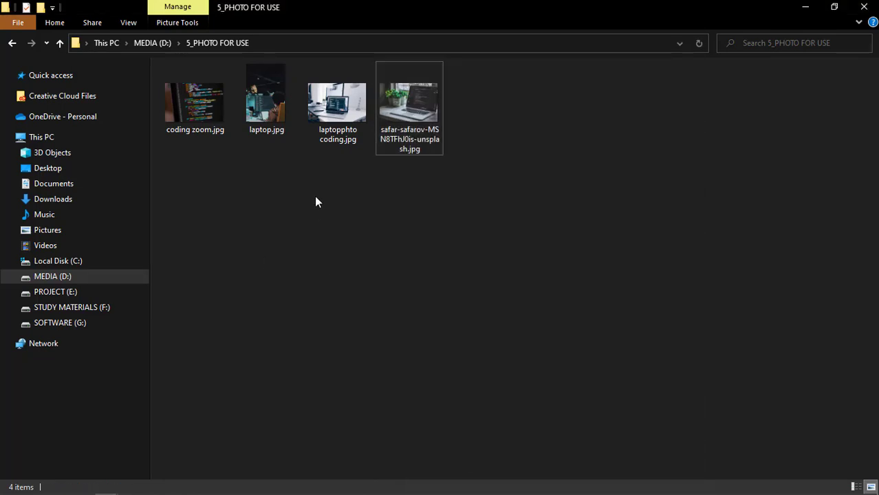
right_click(407, 121)
click(355, 194)
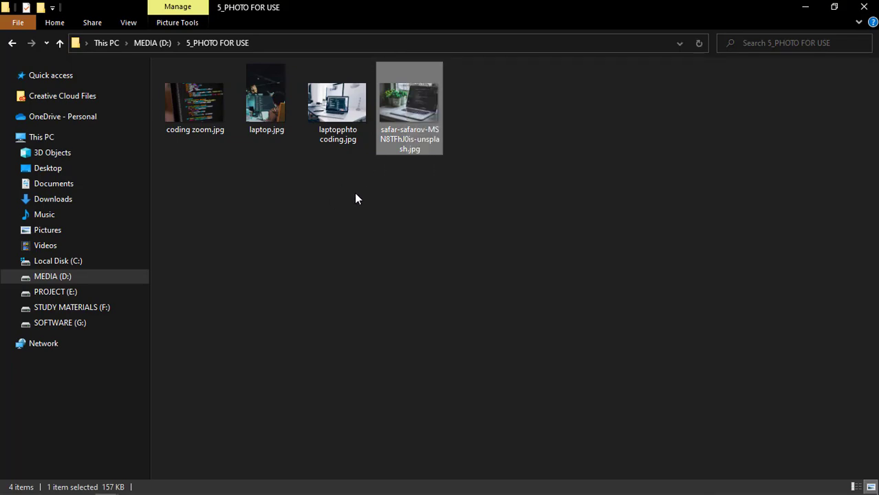
right_click(430, 134)
click(385, 209)
click(386, 209)
click(397, 137)
right_click(397, 137)
click(441, 485)
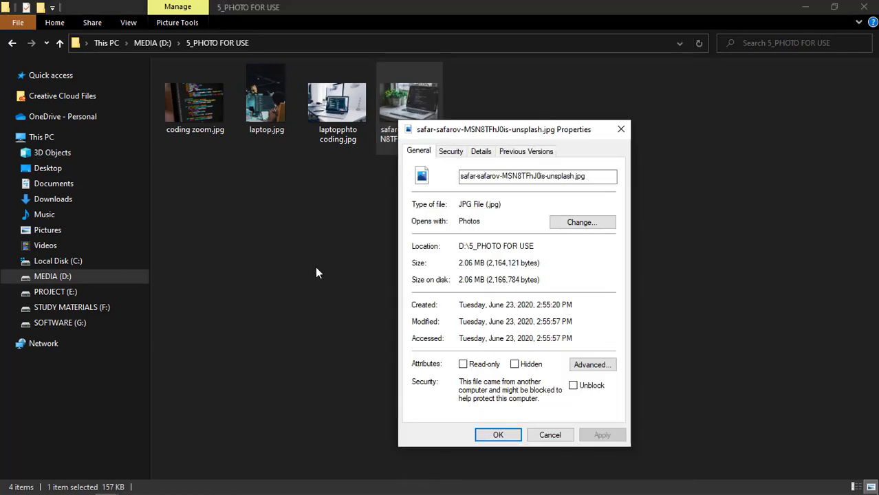
key(Escape)
Resize the unsplash photo to Small (854 × 480 pixels) as a separate copy, leaving resizing of the original turned off.
right_click(432, 109)
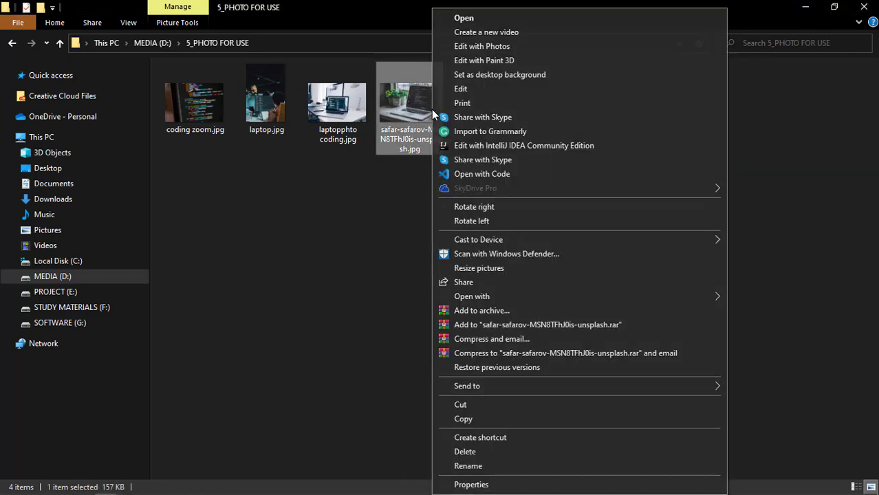
click(467, 269)
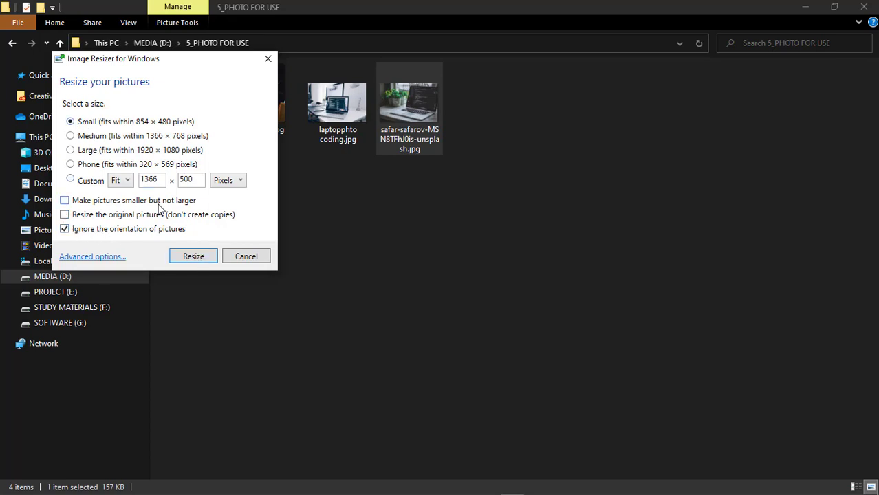
click(198, 256)
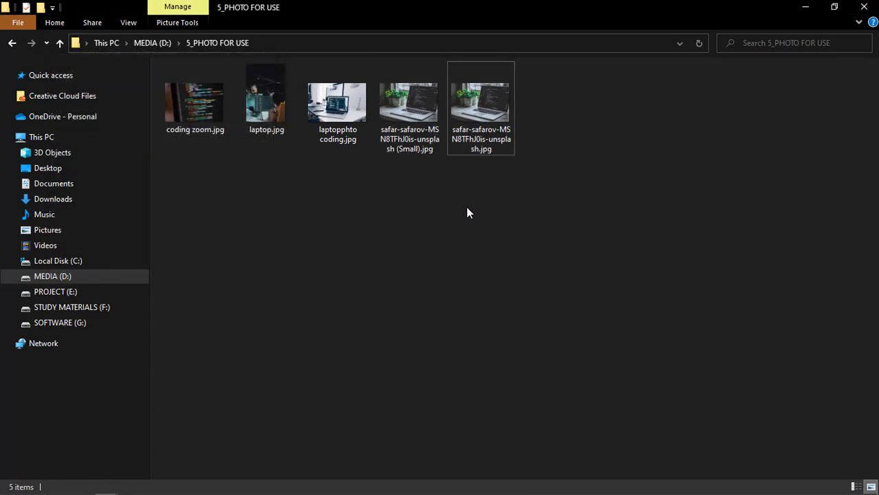
Check the Small copy's file size in its properties, view the picture in Photos, and return to the folder.
click(409, 110)
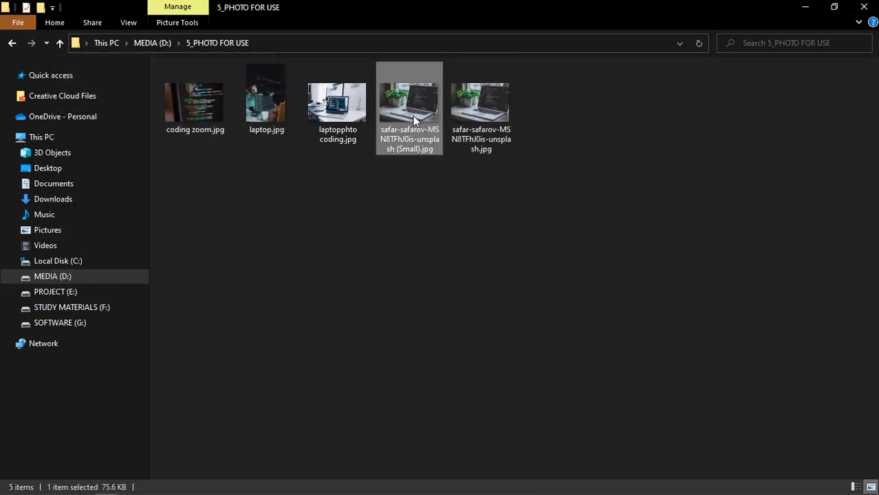
right_click(415, 120)
click(476, 485)
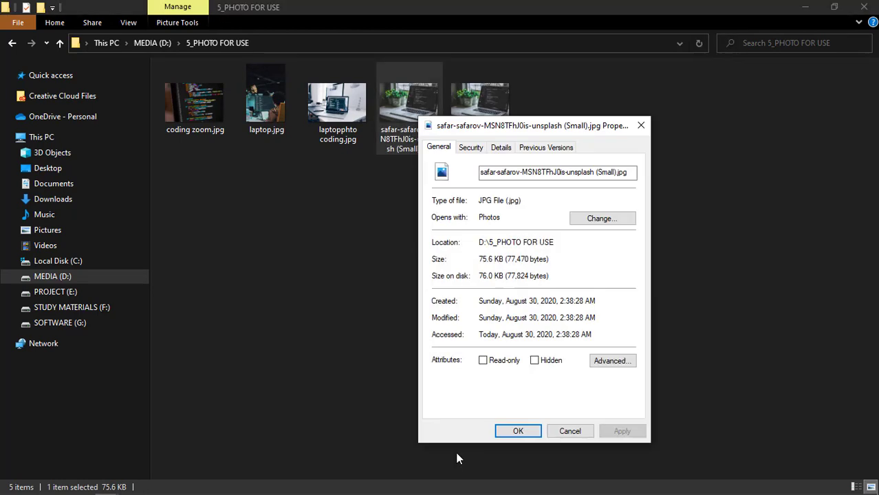
click(313, 246)
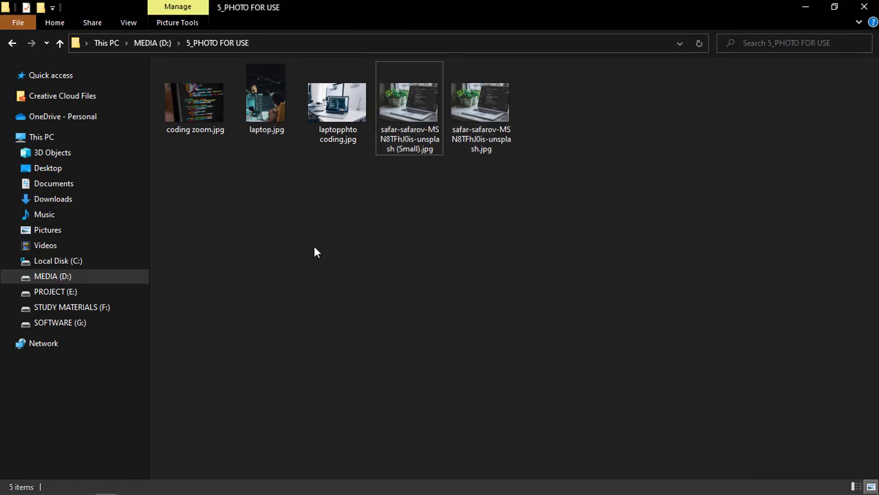
double_click(397, 121)
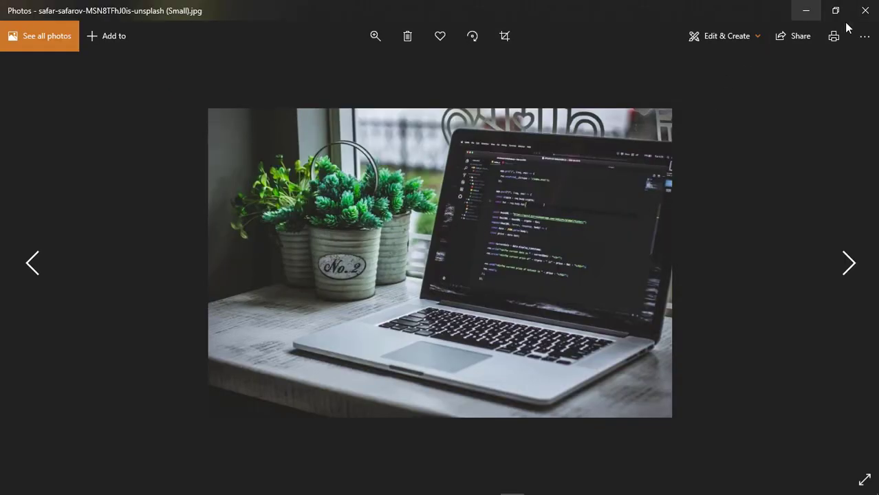
click(864, 10)
click(484, 131)
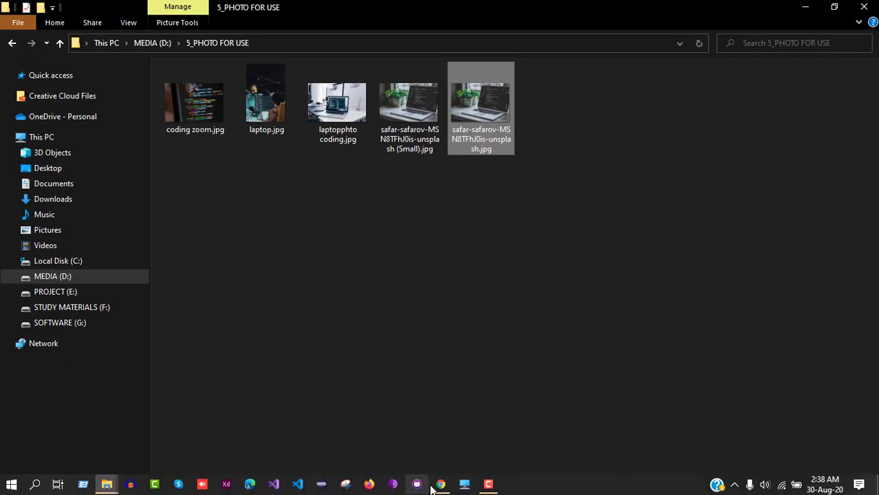
Switch to Chrome, look at the page's Messenger chat, and try to publish the ManyChat welcome message flow.
click(439, 485)
click(534, 11)
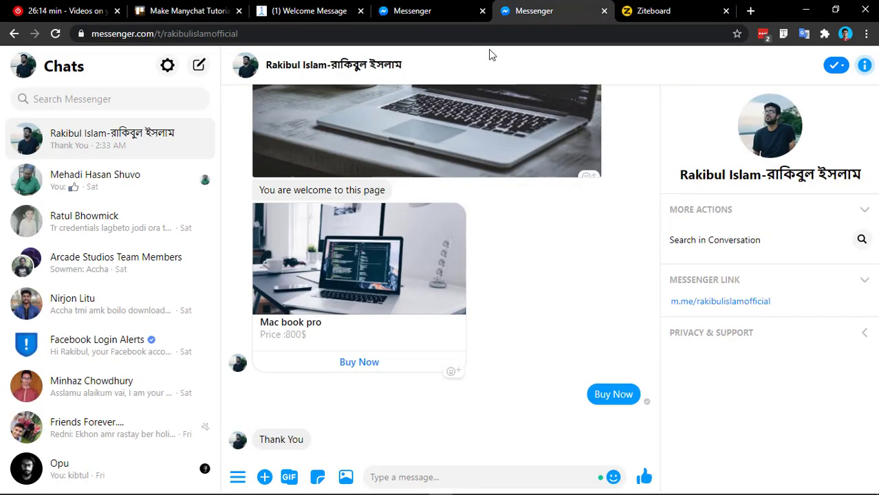
click(335, 10)
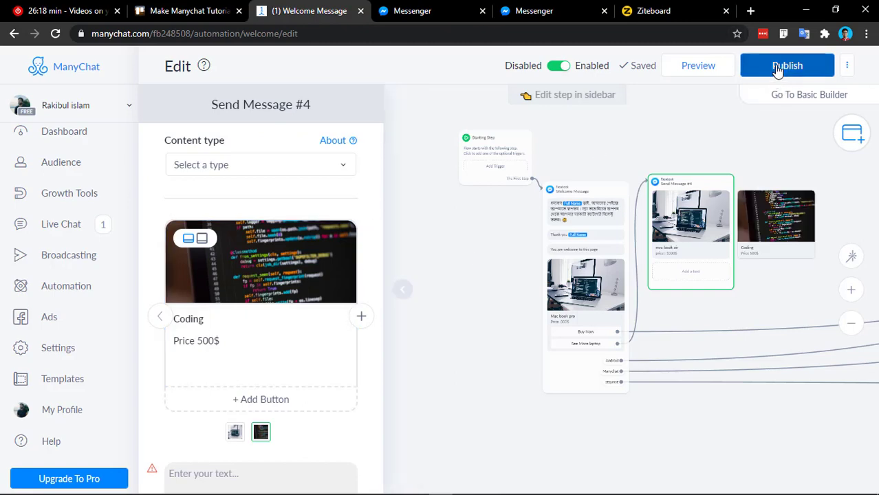
click(534, 11)
click(359, 7)
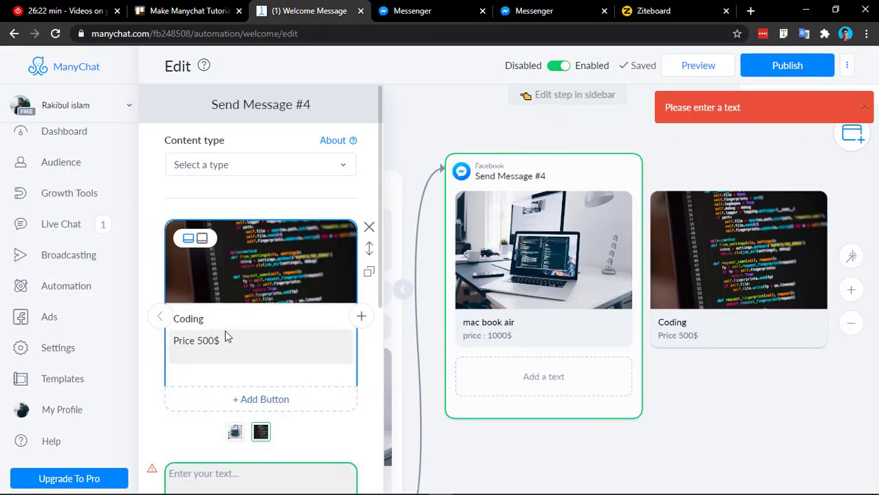
Remove the empty text block below the gallery in Send Message #4 and publish the welcome flow.
scroll(287, 385, down, 1)
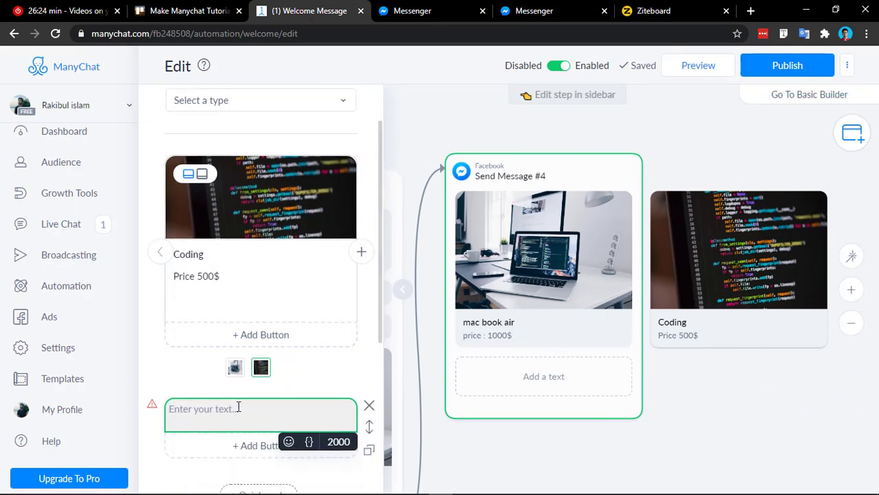
click(370, 411)
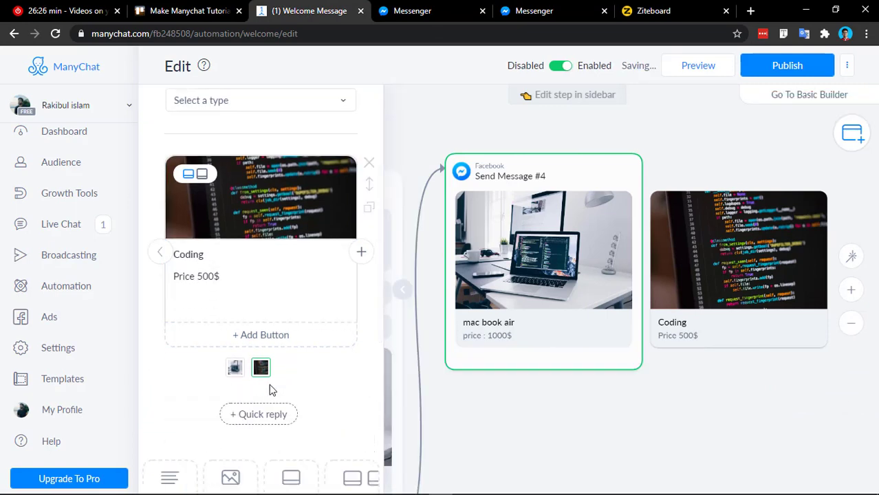
click(784, 68)
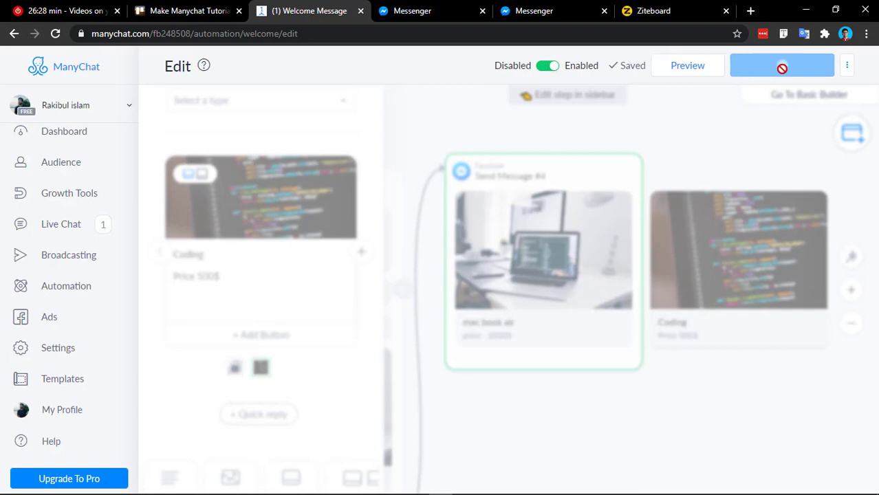
Delete the page's test conversation in Messenger and return to the page's chat in the other Messenger tab.
click(387, 10)
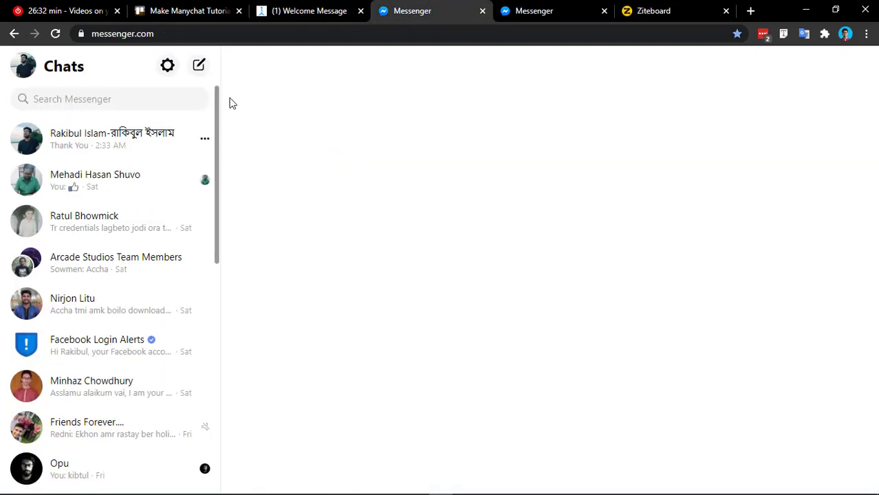
click(132, 150)
click(205, 138)
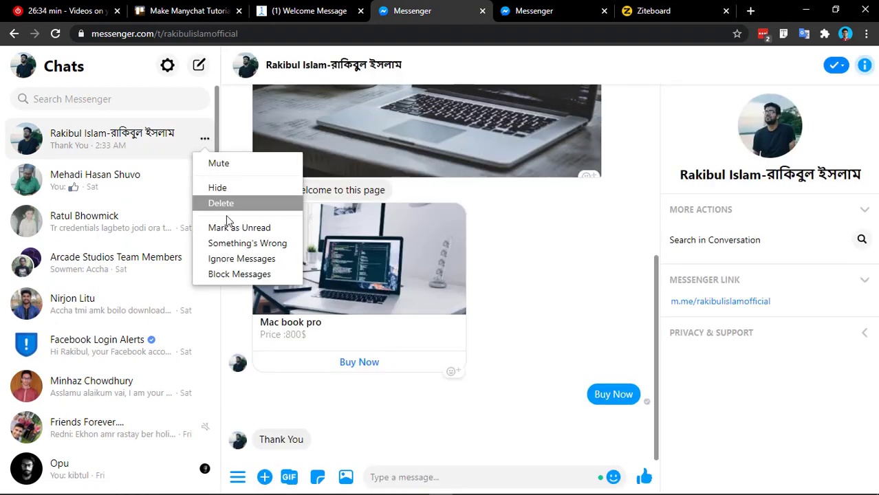
click(221, 204)
click(432, 238)
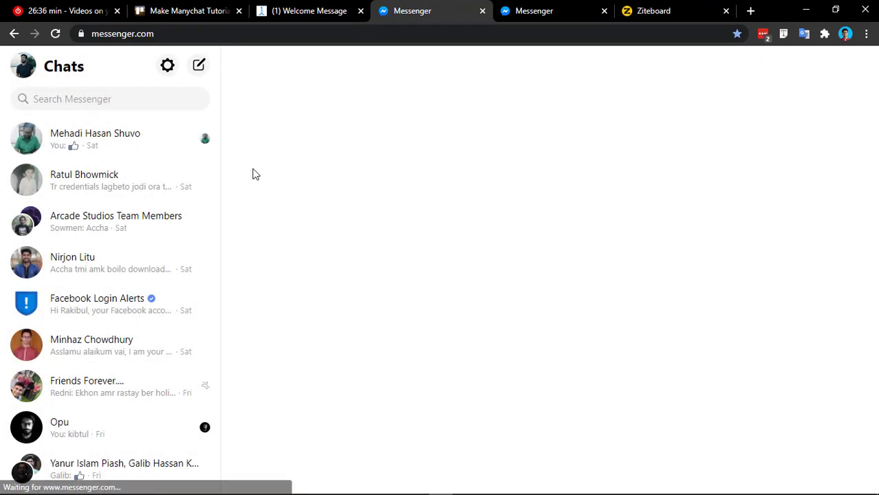
click(536, 12)
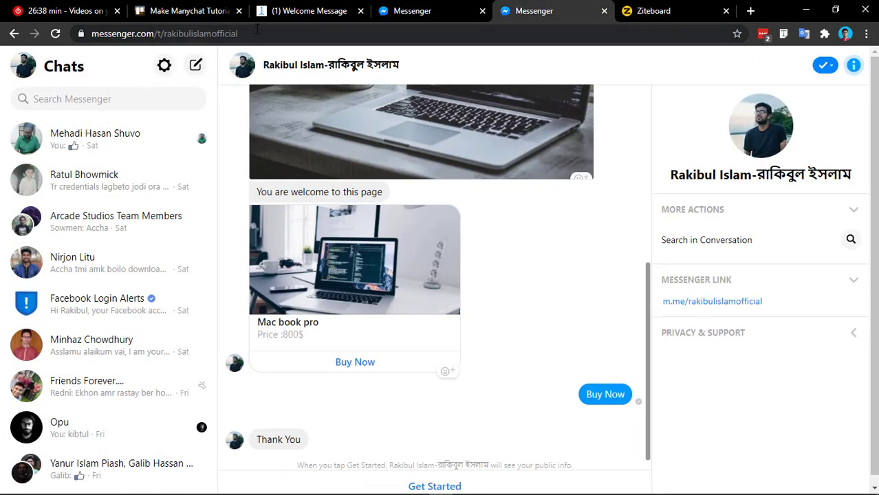
Restart the page's Messenger chat with Get Started, choose See More laptop, and browse the gallery cards forward and back.
key(Return)
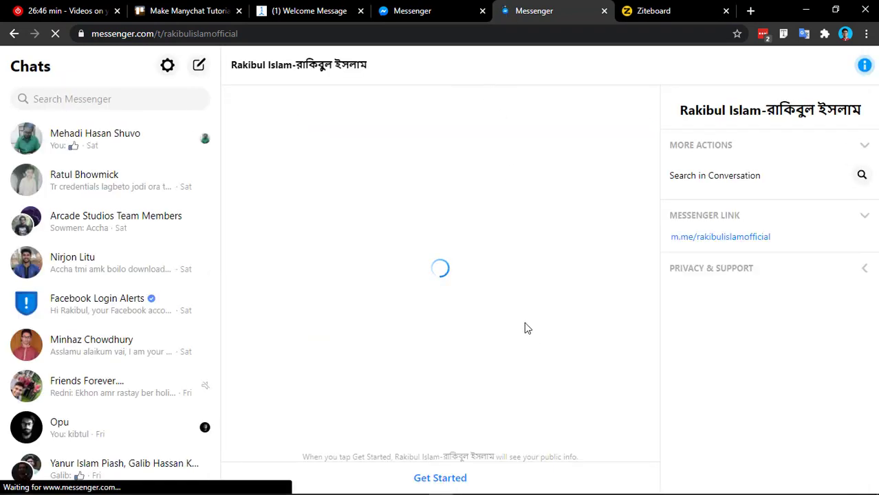
click(440, 478)
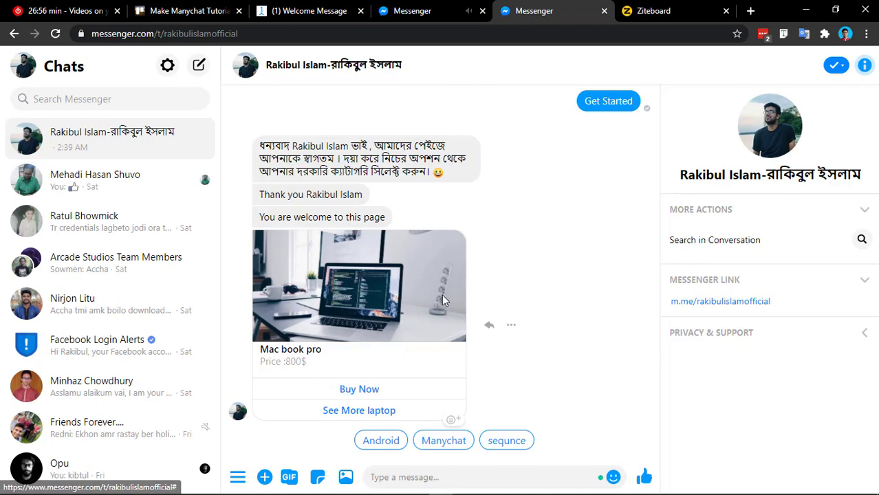
click(337, 411)
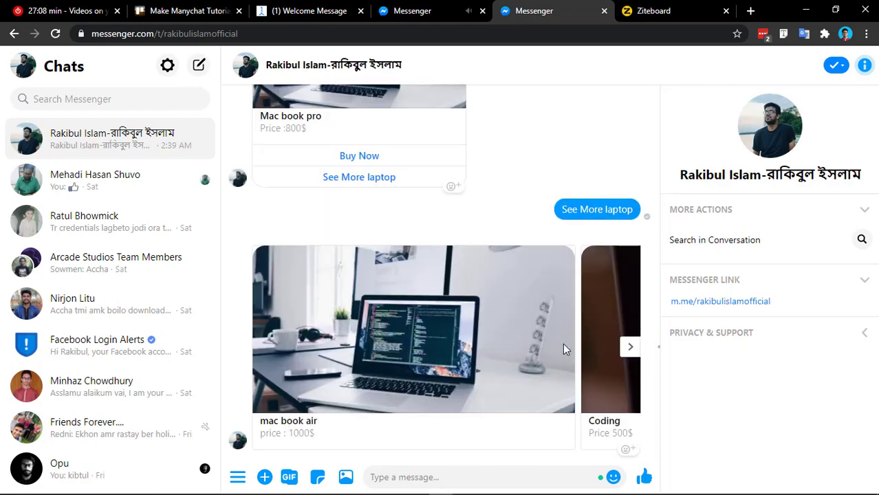
click(630, 346)
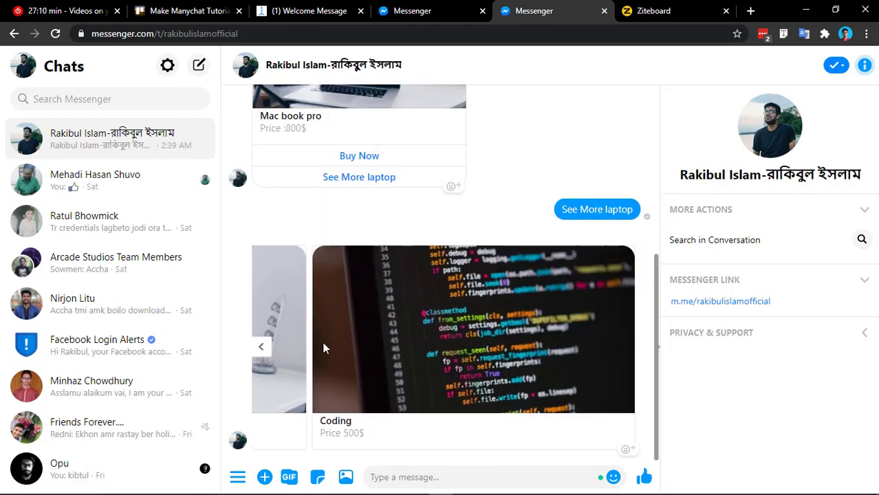
click(262, 347)
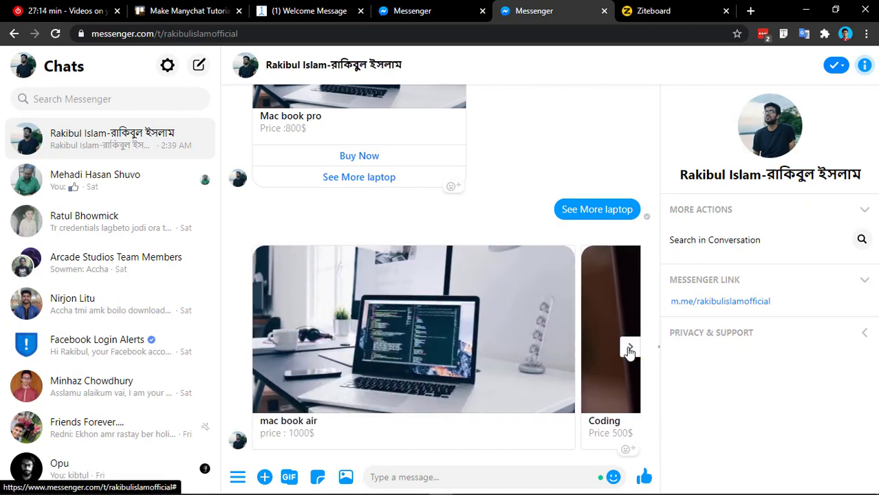
Return to the ManyChat welcome flow and add a 4-second delay block below the gallery in Send Message #4.
click(321, 7)
scroll(242, 359, down, 3)
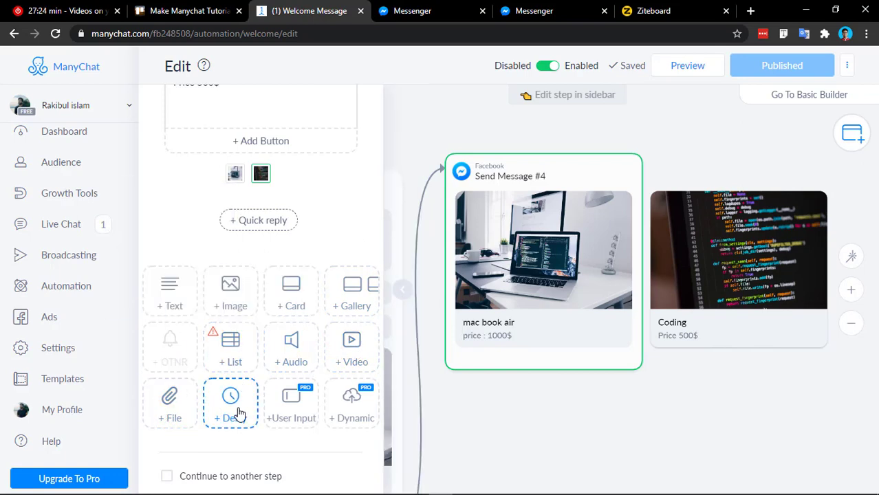
scroll(227, 364, up, 2)
scroll(231, 412, down, 2)
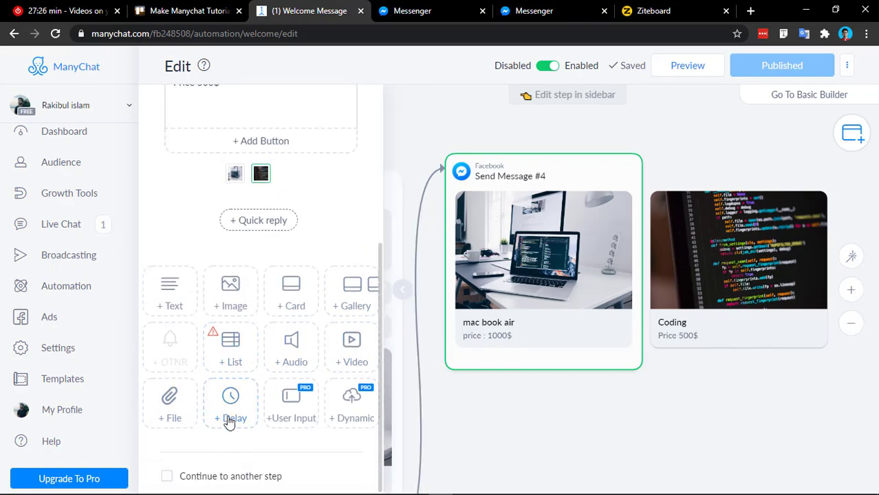
mouse_move(241, 233)
mouse_down()
mouse_move(237, 148)
mouse_move(231, 196)
mouse_move(243, 231)
mouse_up()
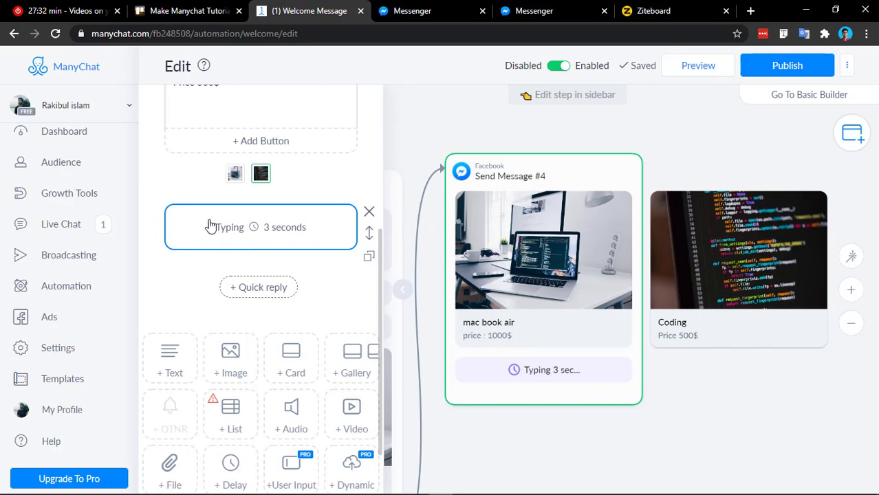
click(234, 235)
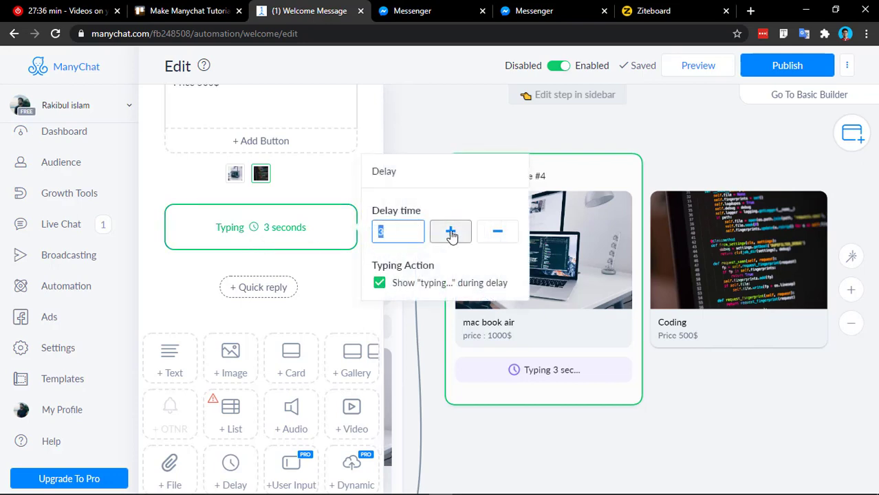
click(498, 232)
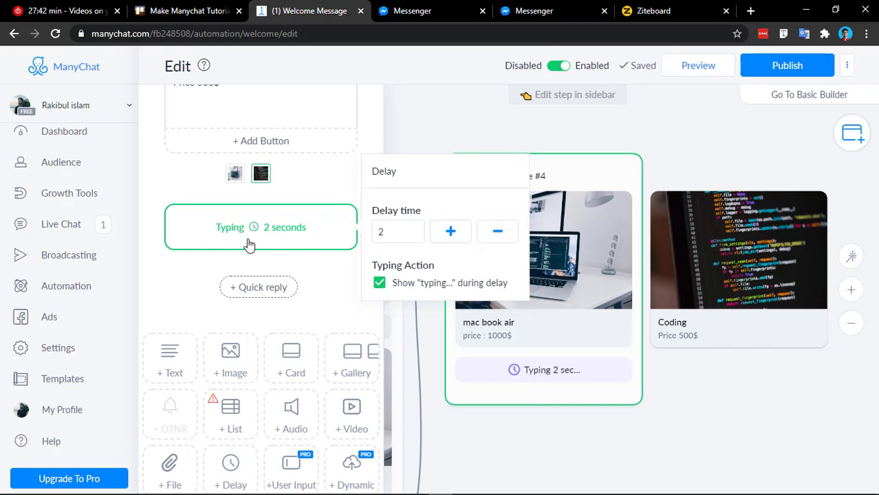
click(456, 235)
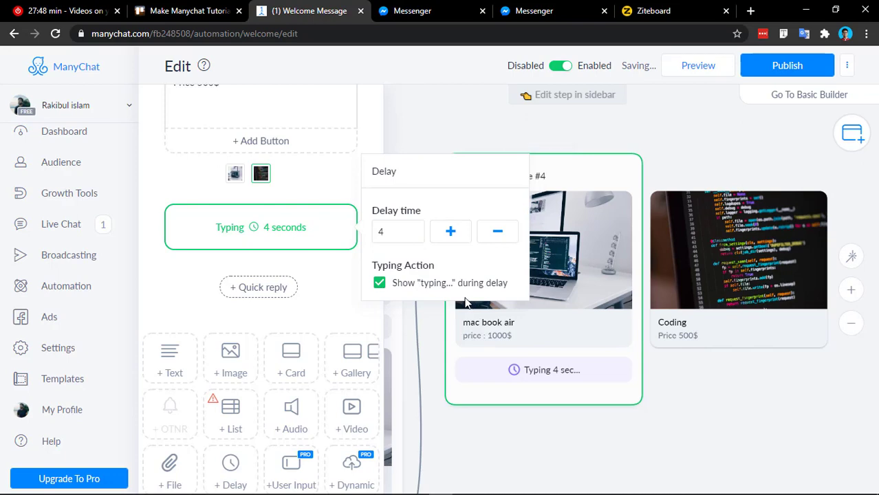
Toggle the delay's typing indicator off and on again, and try to publish the welcome flow.
click(380, 285)
click(379, 285)
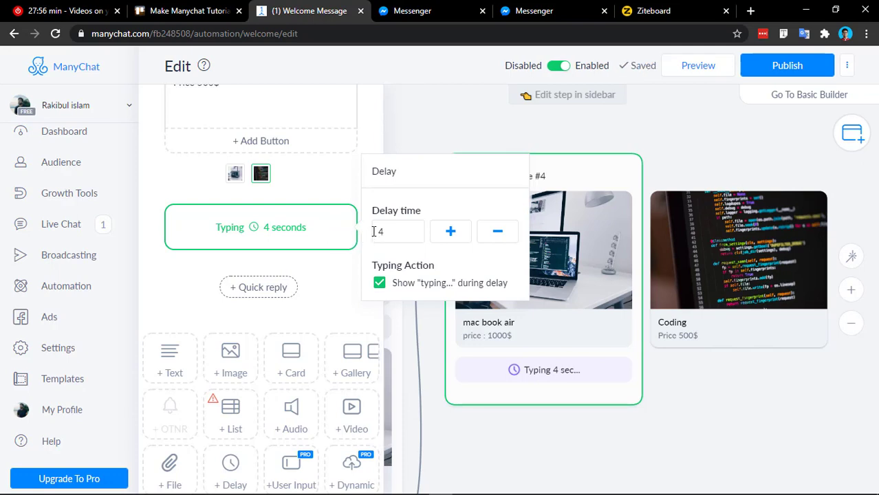
click(309, 270)
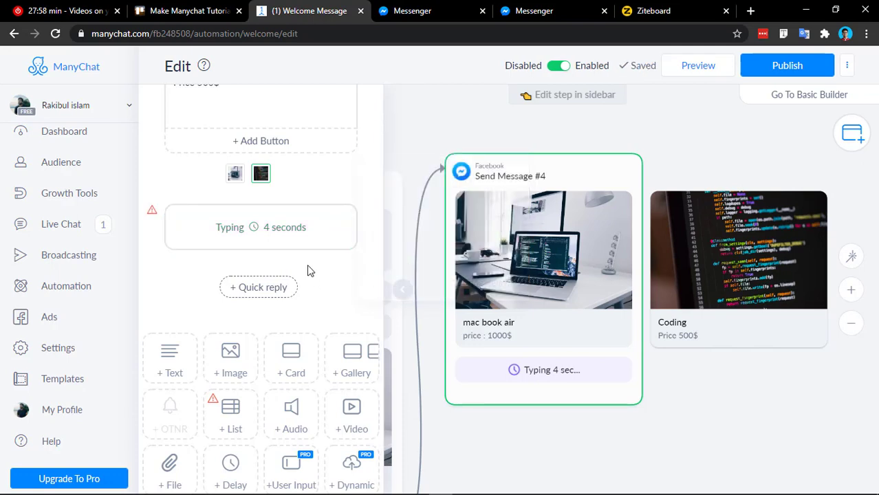
click(767, 65)
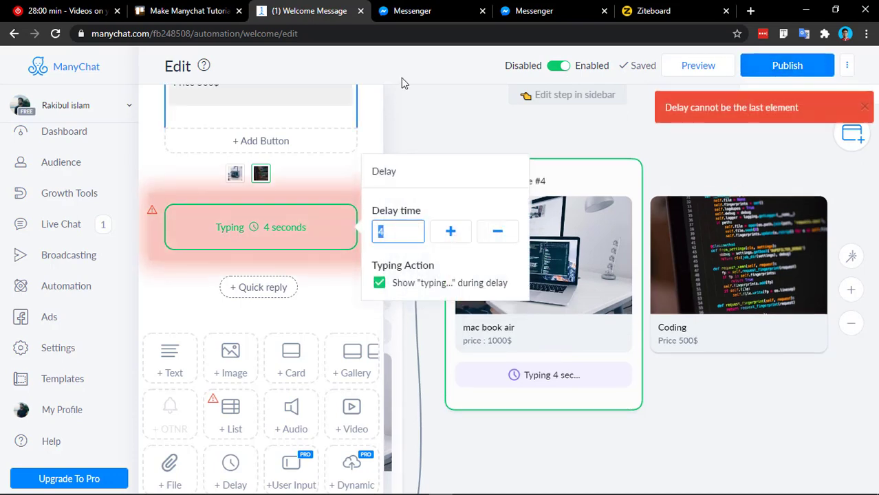
Delete the 4-second delay block below the gallery in Send Message #4.
click(318, 290)
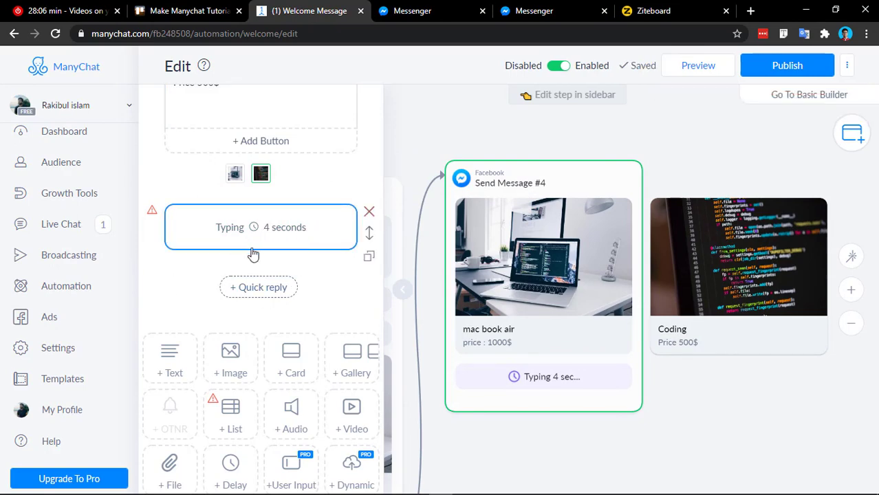
click(368, 213)
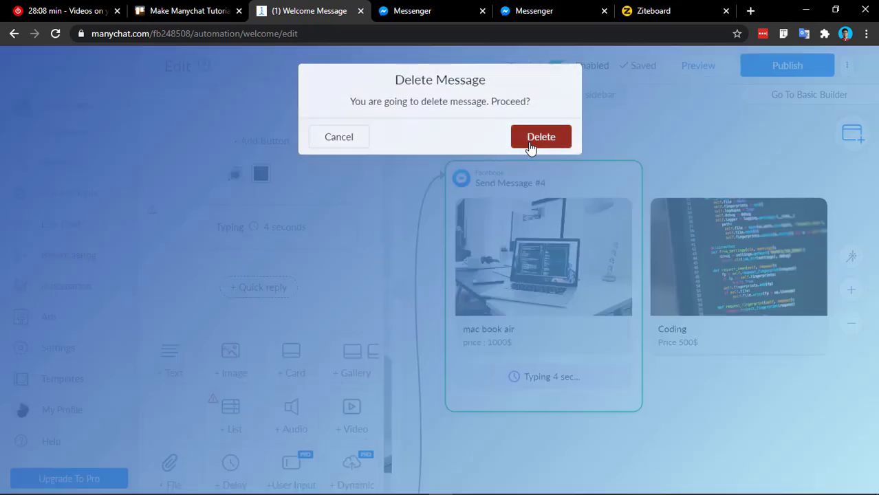
click(541, 137)
Check the ManyChat tutorial checklist in Trello and return to the welcome flow editor.
click(203, 7)
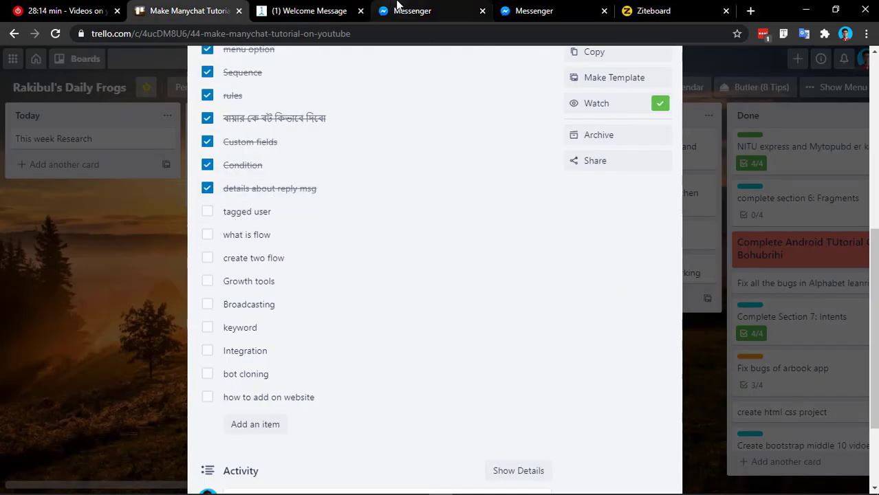
click(306, 10)
scroll(292, 227, up, 4)
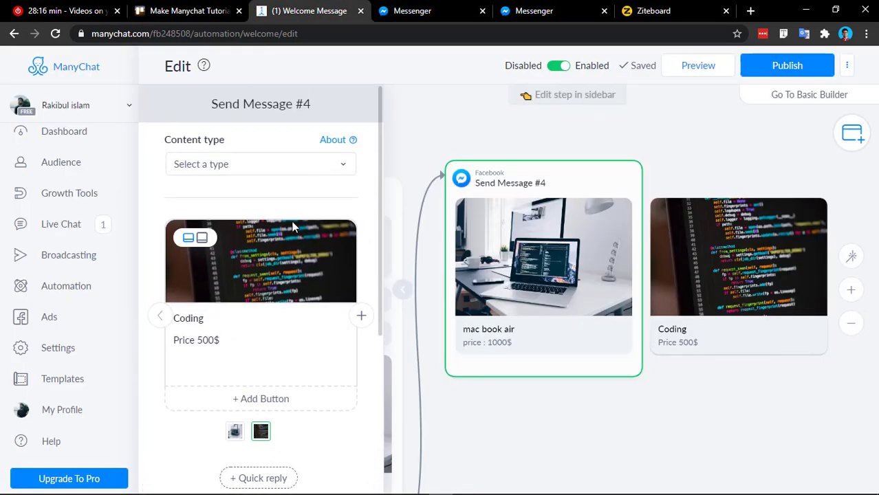
Move the Send Message #4 step farther away from the Welcome Message step on the flow canvas.
scroll(292, 230, down, 2)
scroll(524, 245, down, 3)
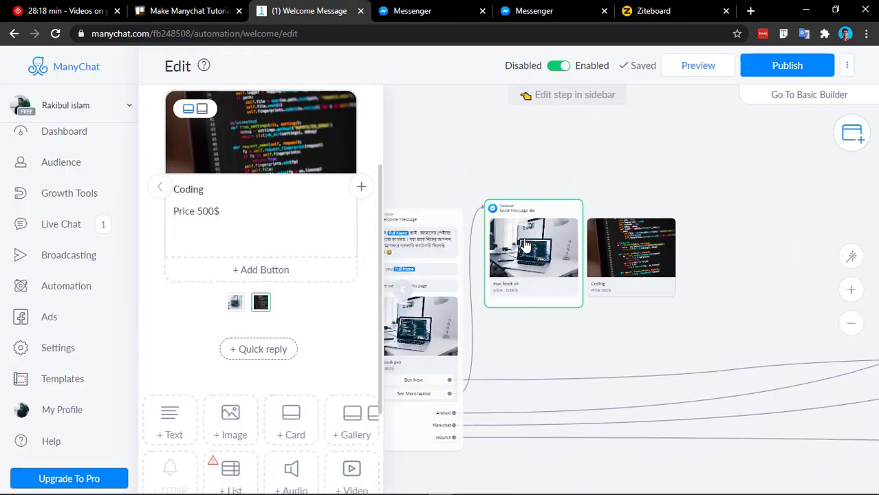
scroll(529, 265, down, 2)
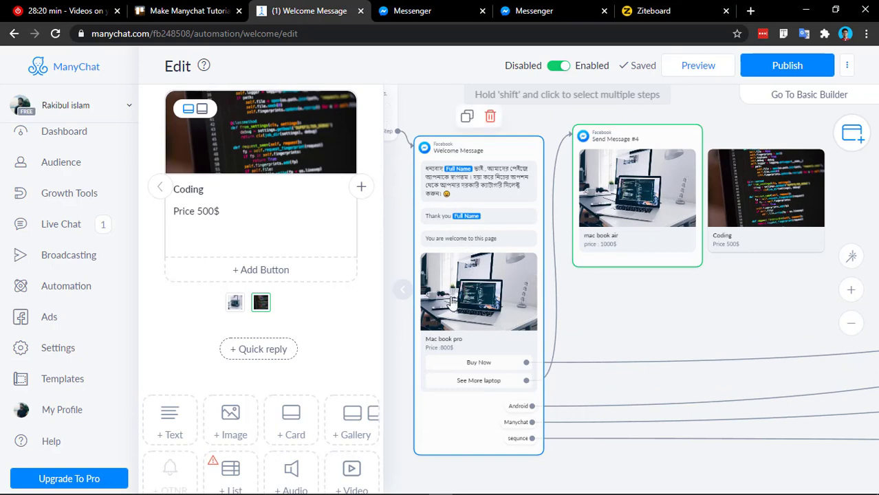
scroll(450, 304, down, 1)
drag(454, 237, 470, 170)
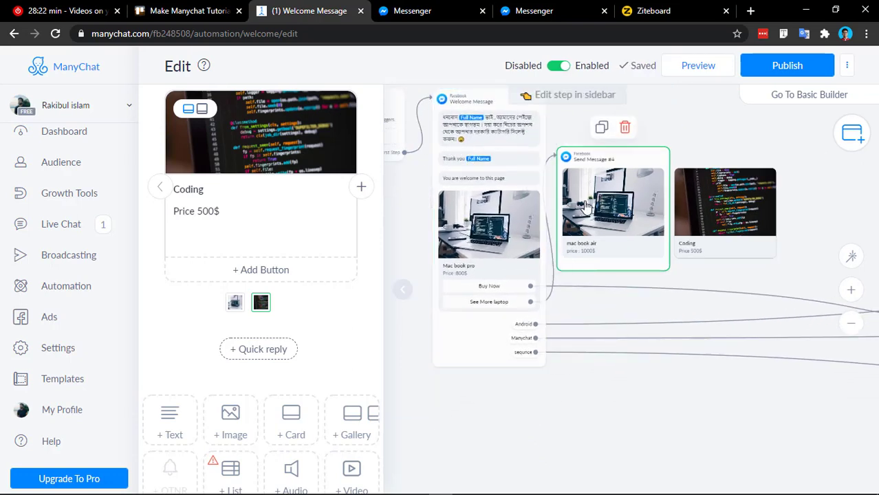
drag(612, 206, 709, 174)
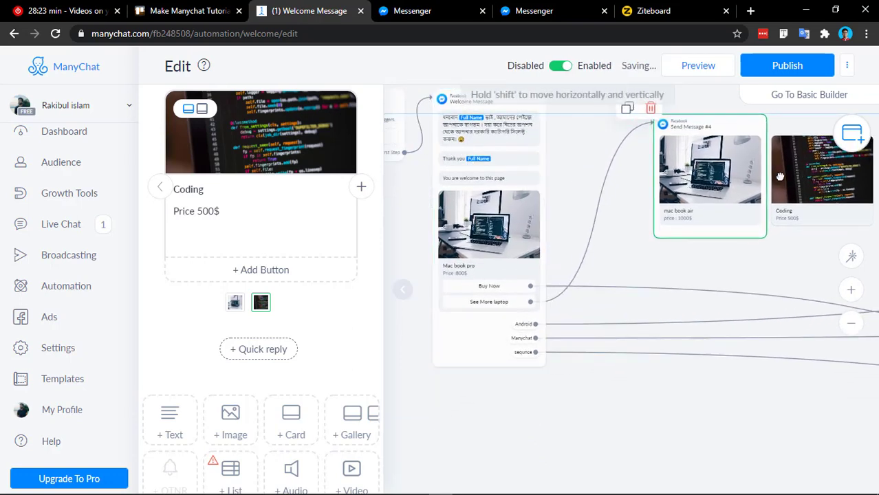
Examine the Welcome Message card's Buy Now button settings and the steps connected across the flow.
click(493, 294)
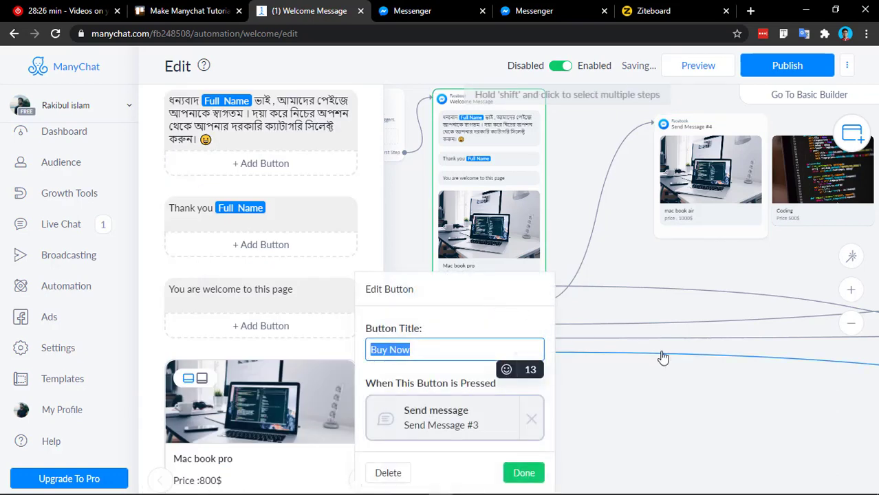
click(642, 373)
scroll(642, 371, down, 5)
scroll(635, 362, up, 5)
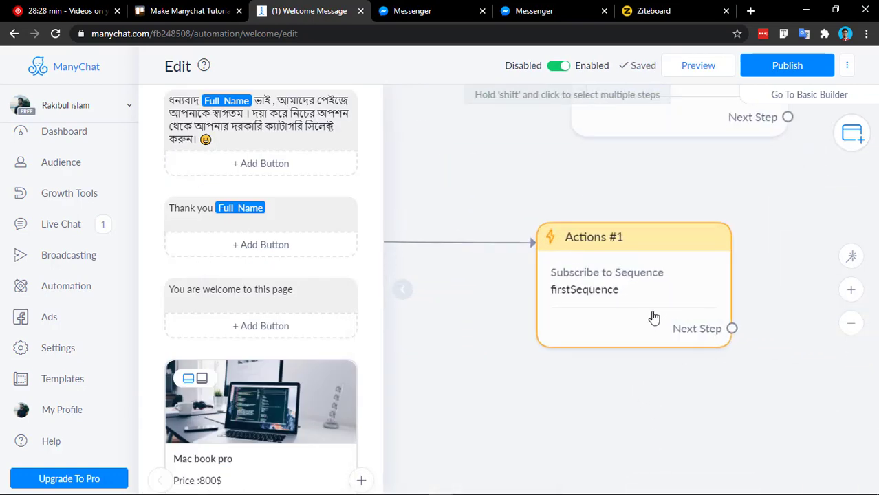
scroll(646, 319, down, 1)
scroll(641, 325, down, 3)
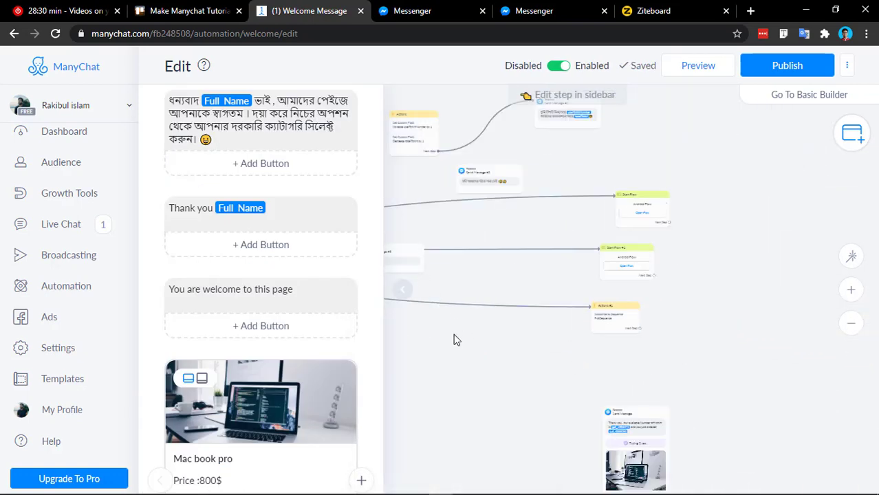
drag(453, 336, 664, 328)
drag(496, 347, 741, 339)
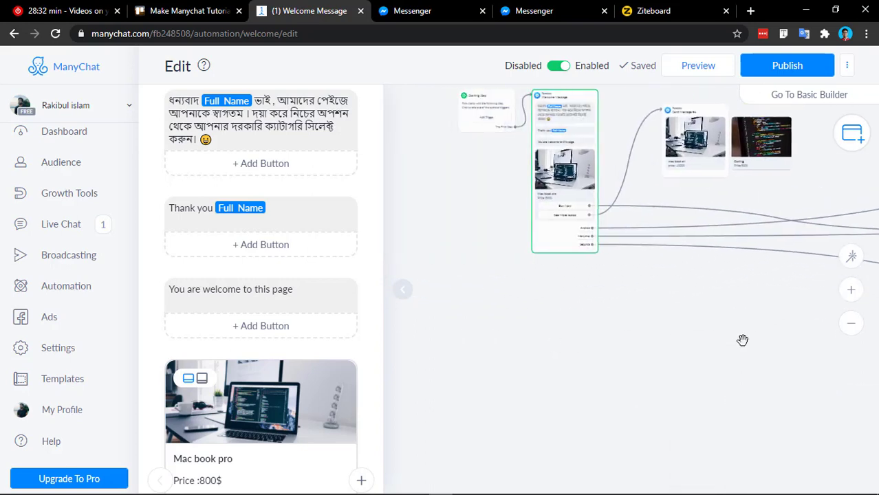
click(566, 210)
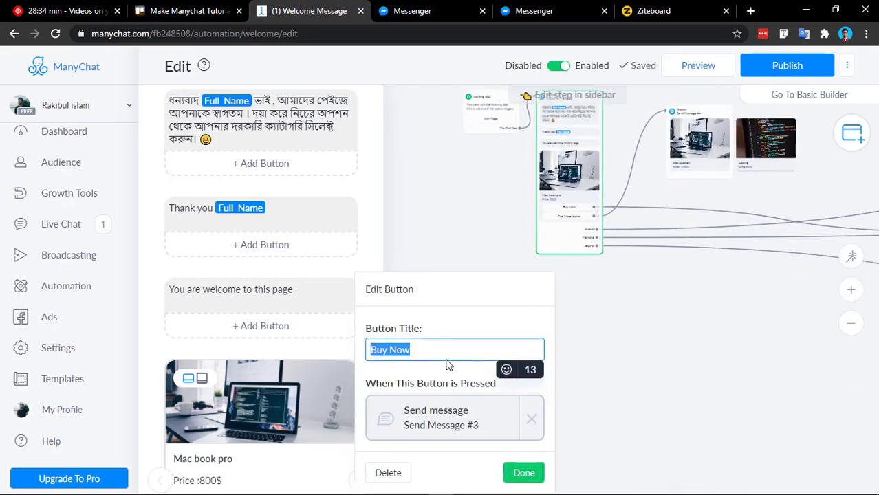
click(641, 319)
Connect the Mac book pro card's Buy Now button to a new Actions step below the Welcome Message.
mouse_move(665, 208)
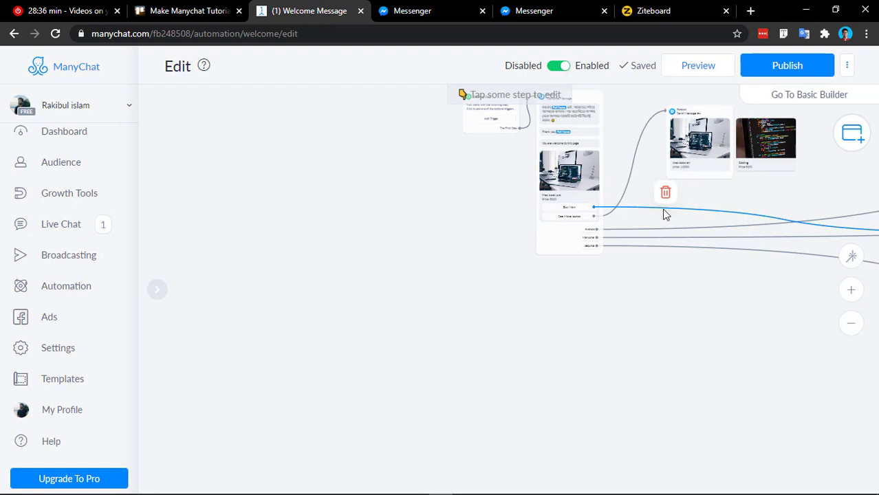
scroll(630, 222, up, 5)
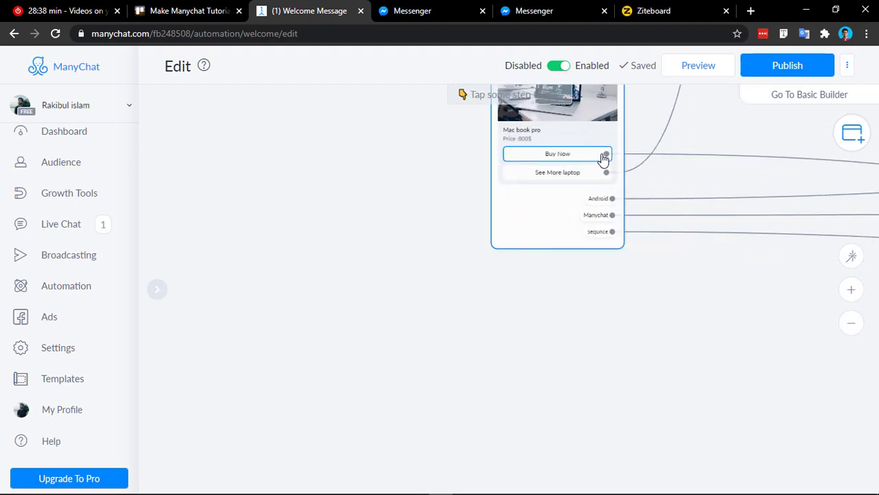
click(606, 155)
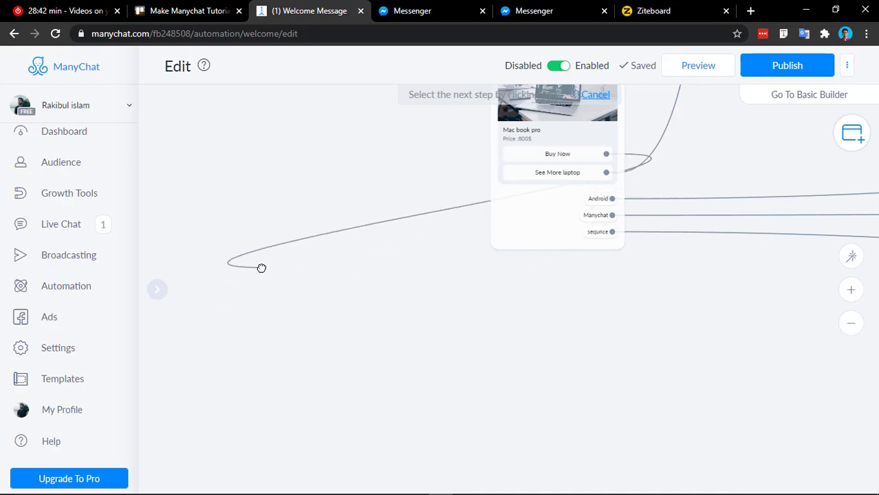
right_click(267, 271)
click(276, 246)
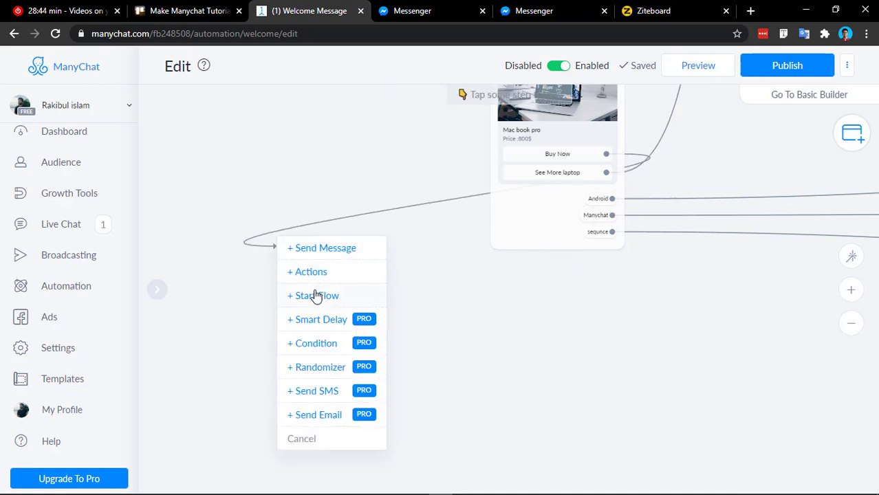
click(307, 276)
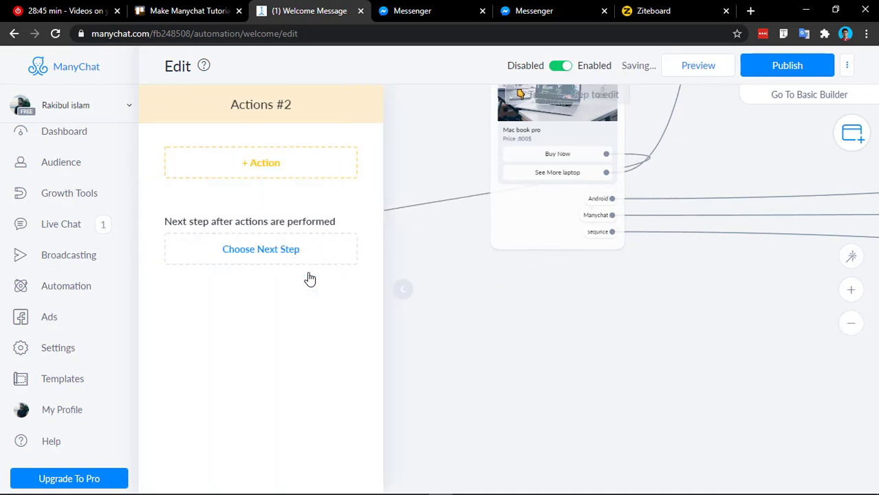
Add an Add Tag action to the new Actions step and activate its tag name field.
click(265, 167)
click(233, 196)
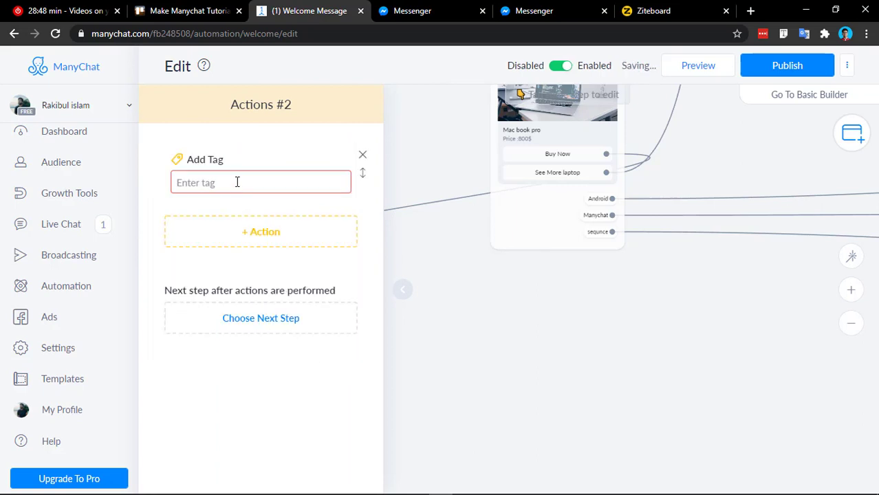
click(236, 181)
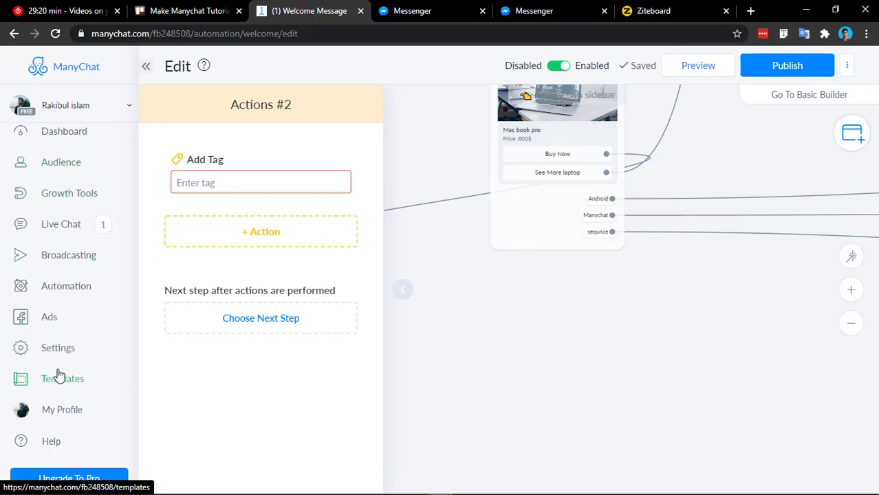
Create a new tag named LaptopBuyer in the bot's tag settings.
click(68, 359)
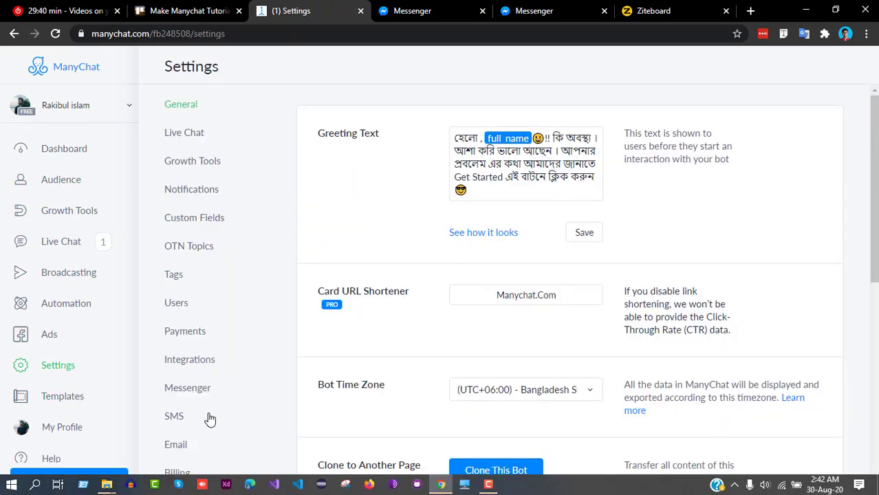
click(183, 282)
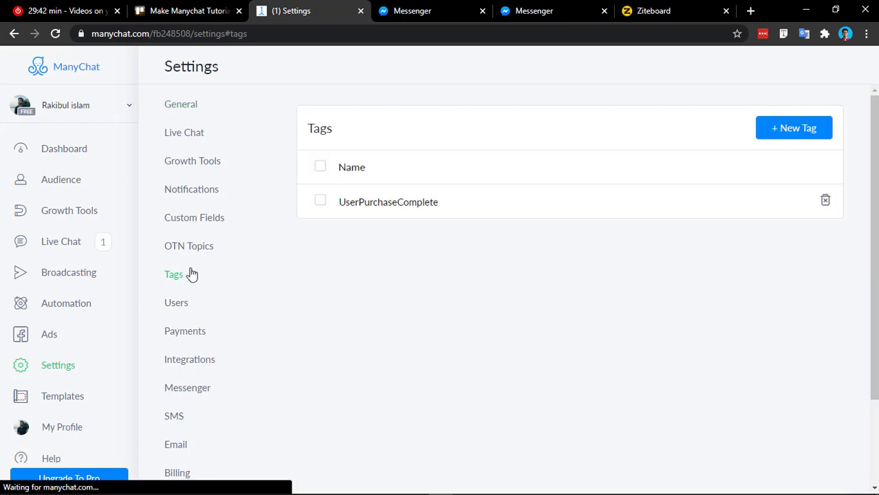
click(804, 132)
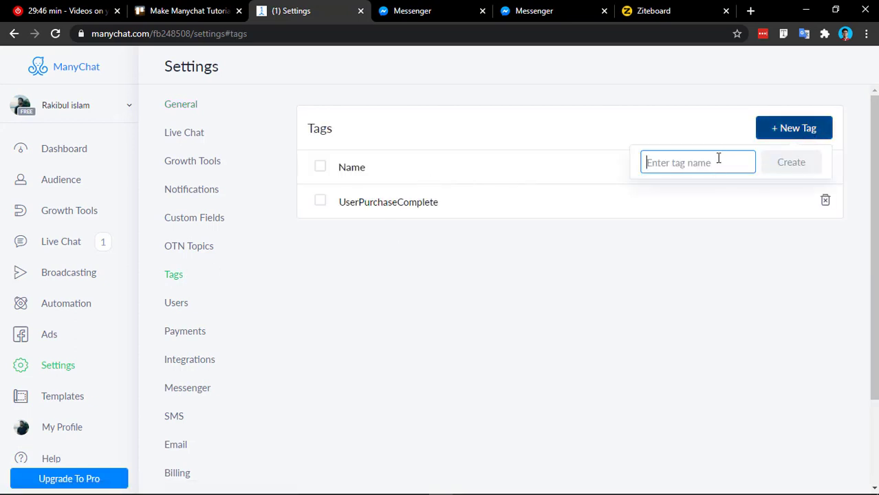
text(LaptopBuyer)
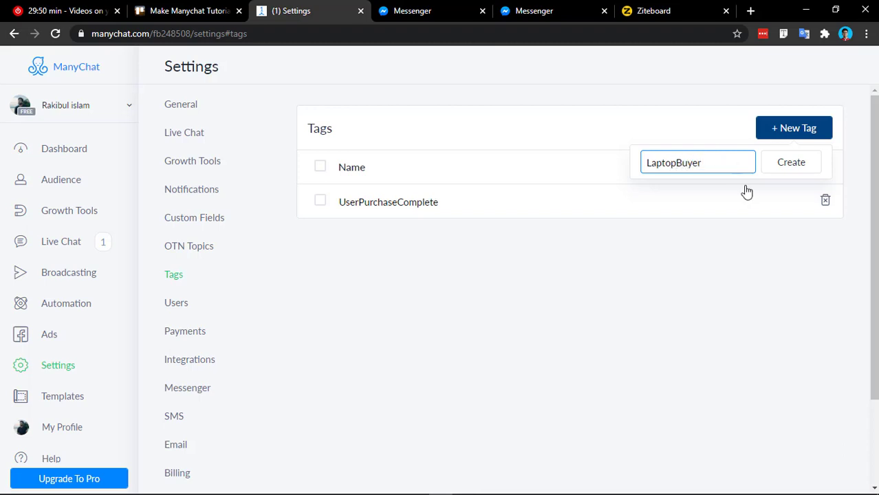
click(814, 163)
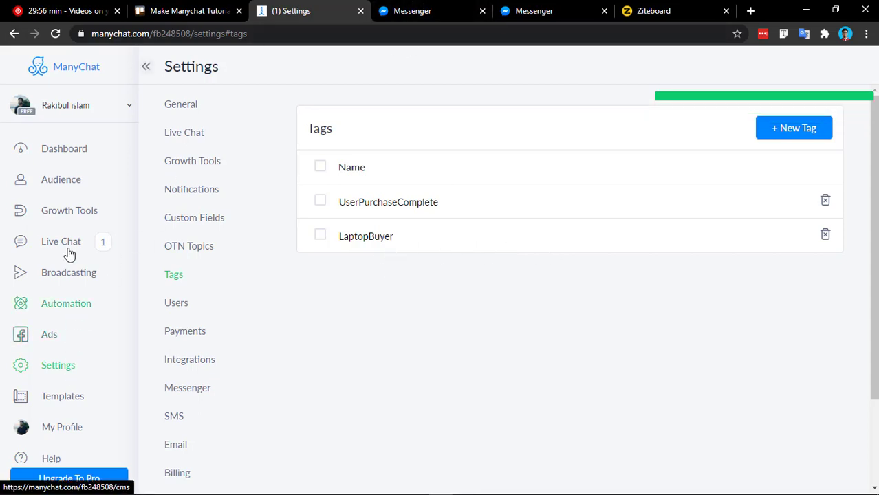
Reopen the Welcome Message flow from the flows list, inspect its published version and switch the flow to editing.
click(60, 365)
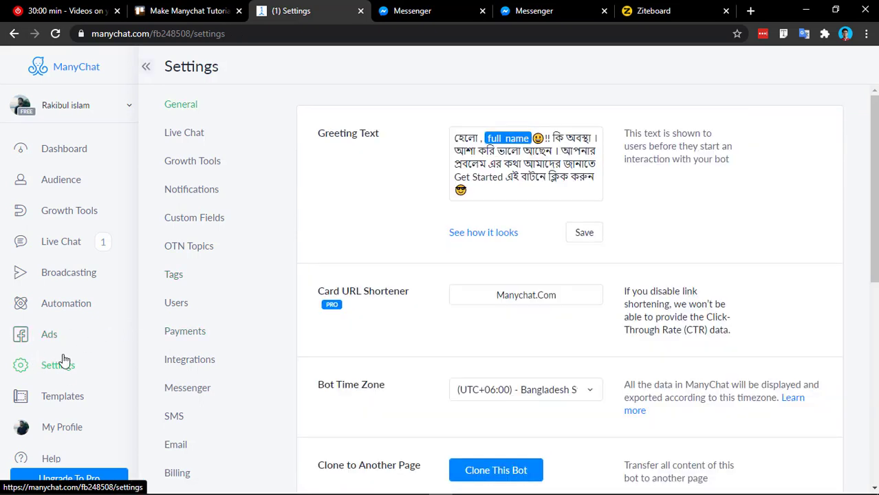
click(66, 314)
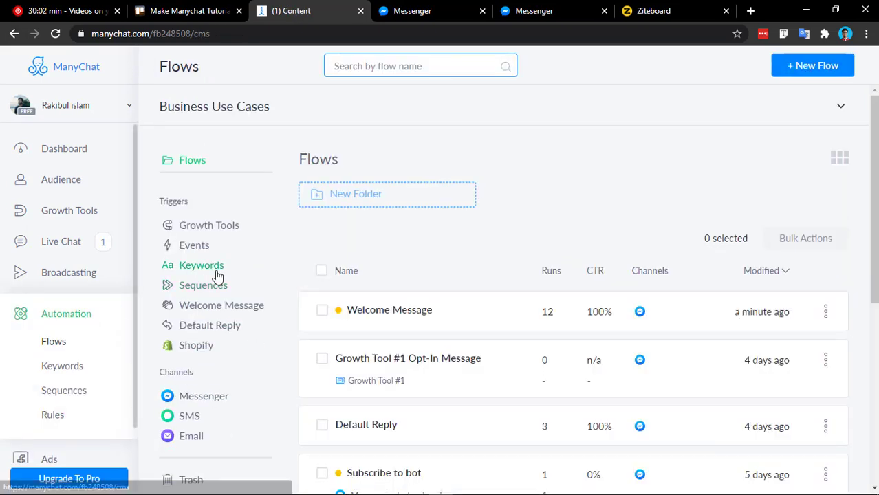
click(390, 310)
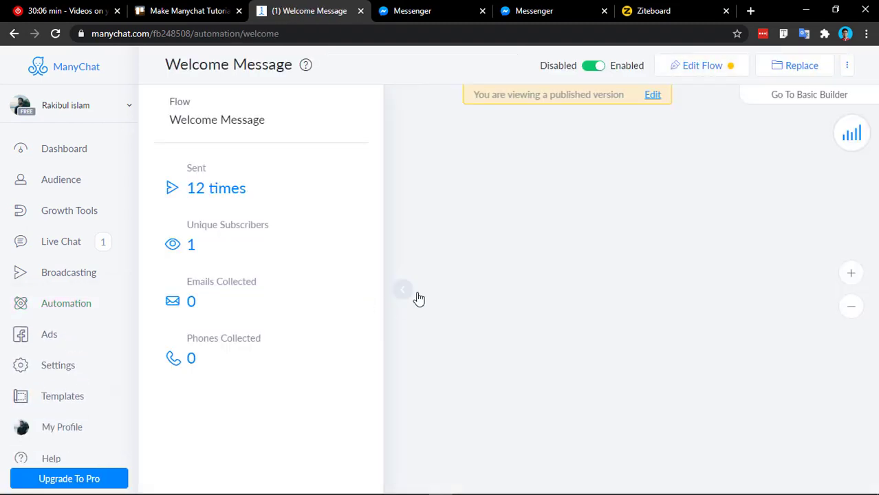
scroll(481, 333, up, 3)
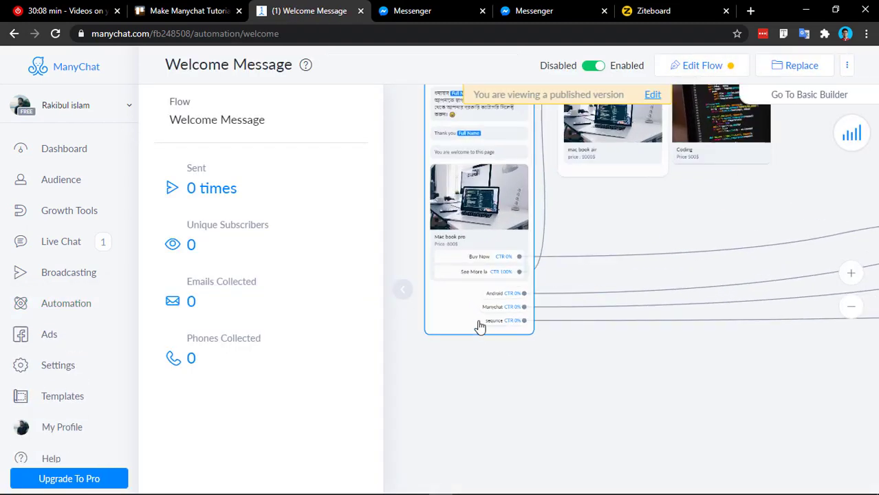
mouse_move(521, 265)
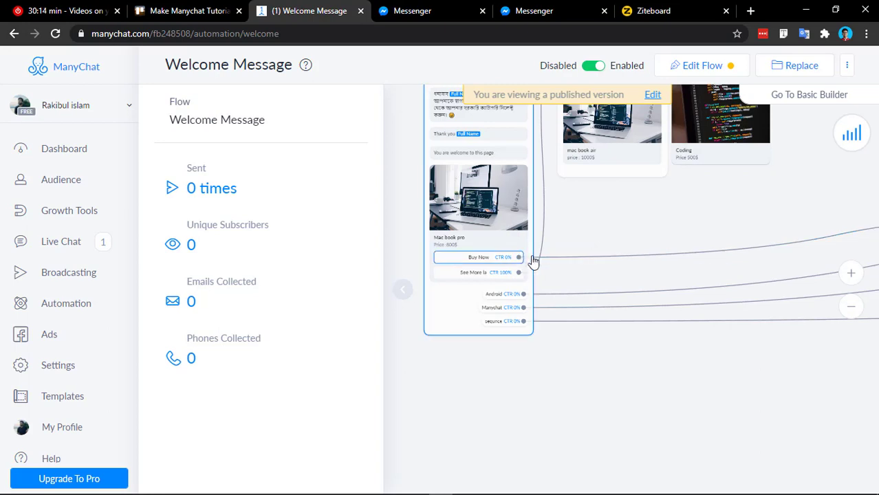
scroll(523, 260, down, 1)
scroll(514, 264, right, 5)
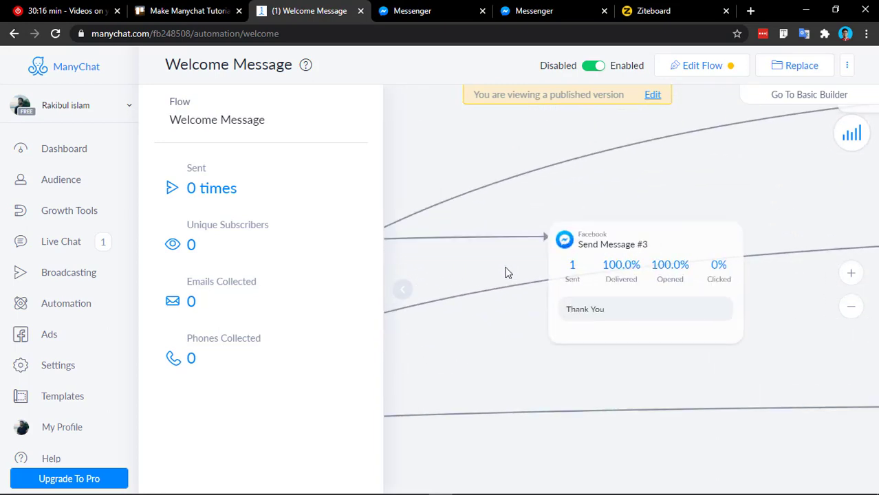
scroll(620, 231, up, 1)
drag(620, 231, 850, 141)
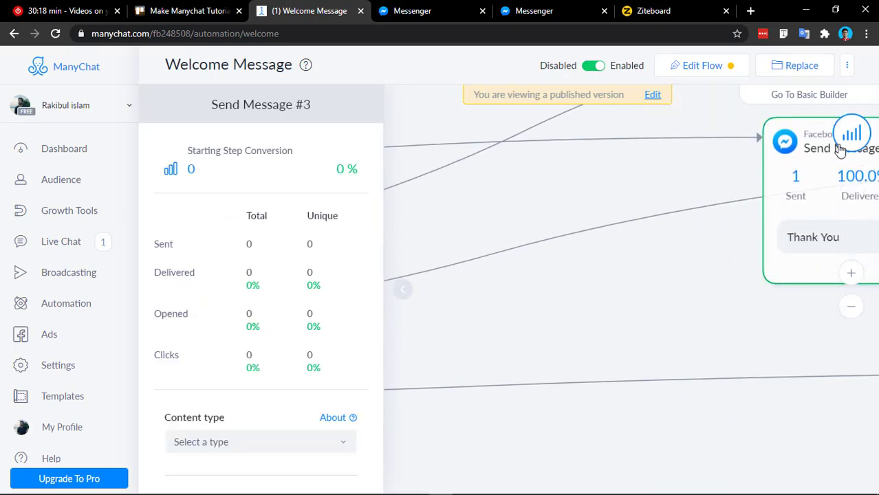
drag(779, 148, 627, 169)
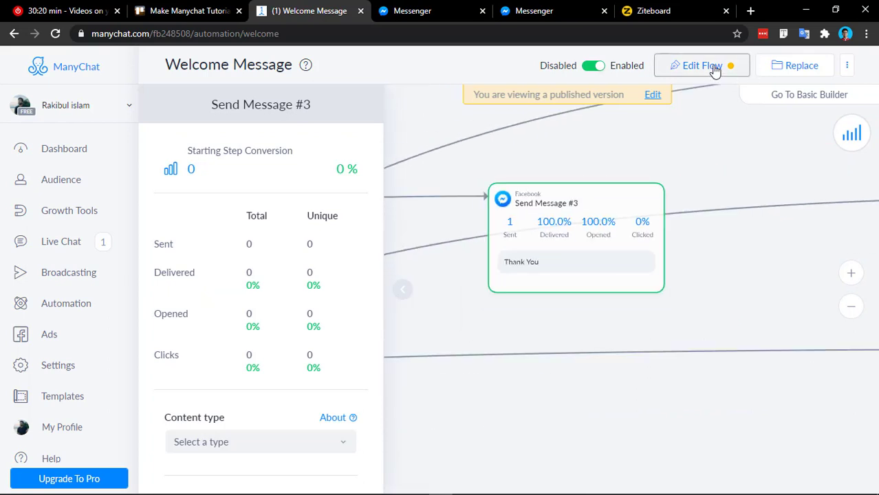
click(712, 65)
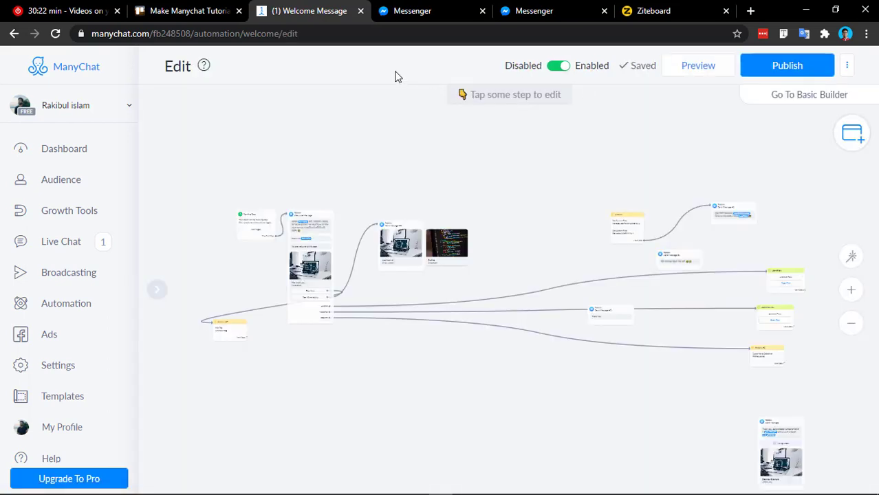
Set the Add Tag action in the Actions #2 step to the LaptopBuyer tag.
scroll(318, 325, up, 3)
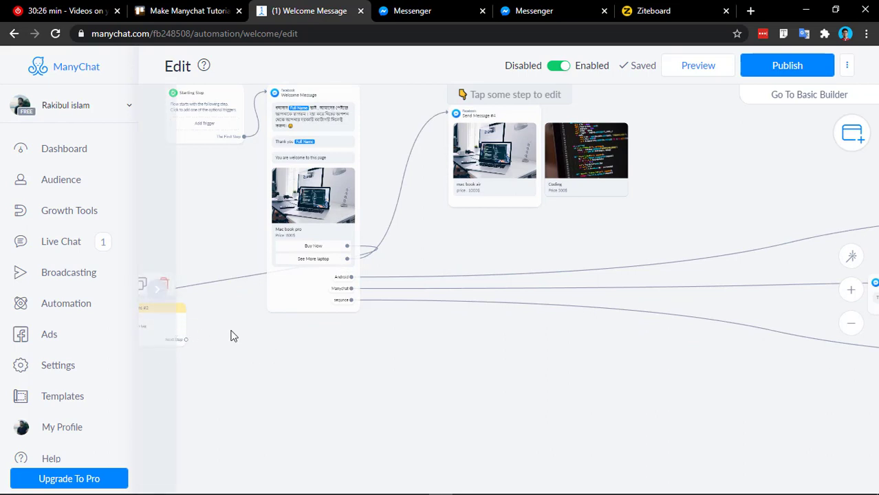
click(182, 327)
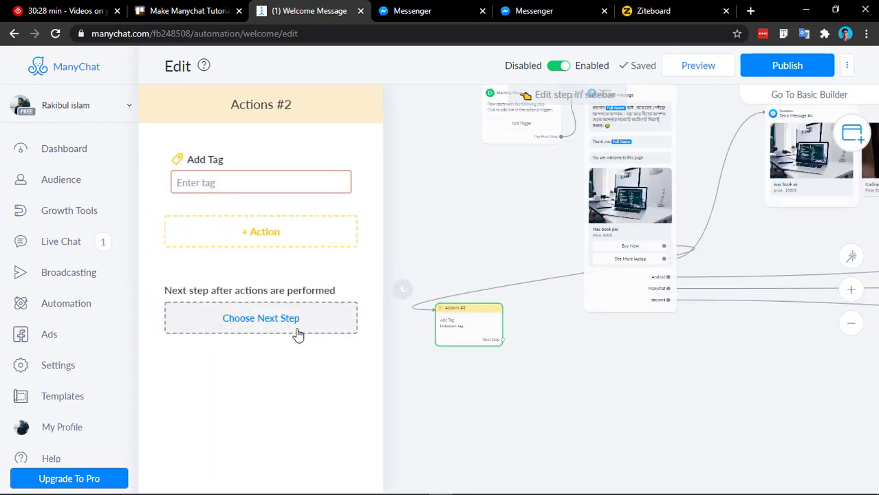
click(283, 184)
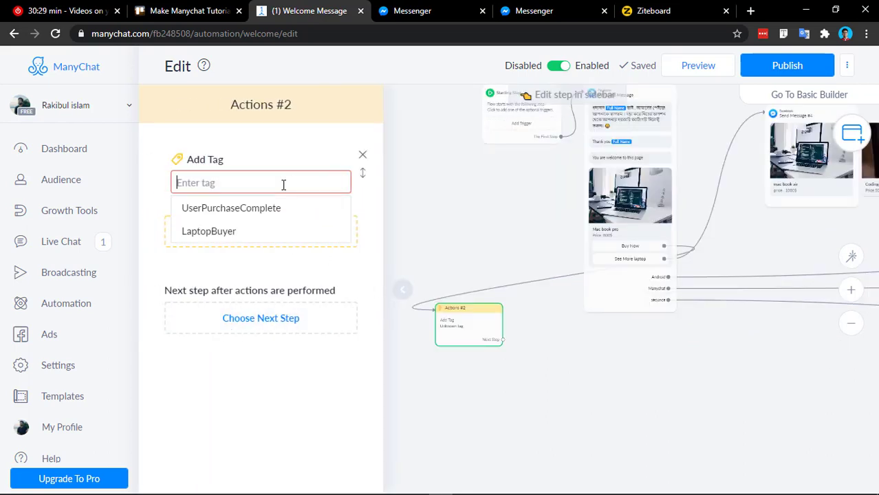
click(216, 235)
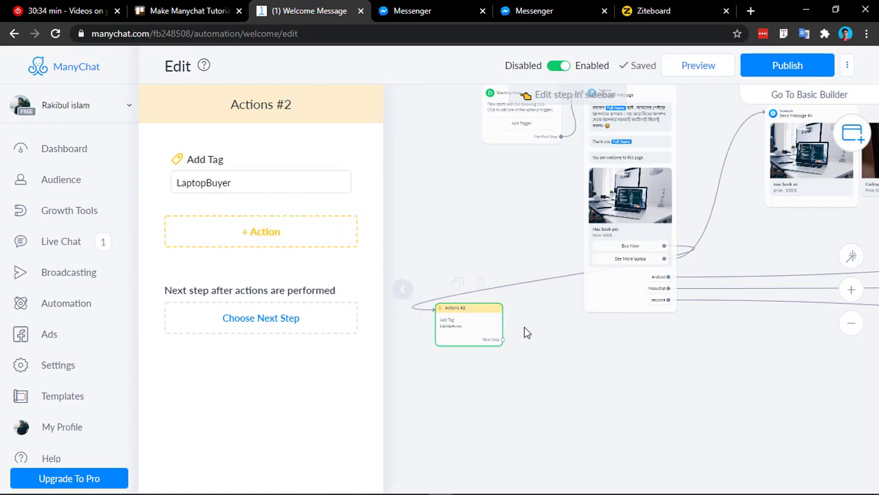
click(508, 386)
Connect the Actions #2 step to a new Send Message step with the text "You are a Laptop Buyer Tagged".
click(504, 340)
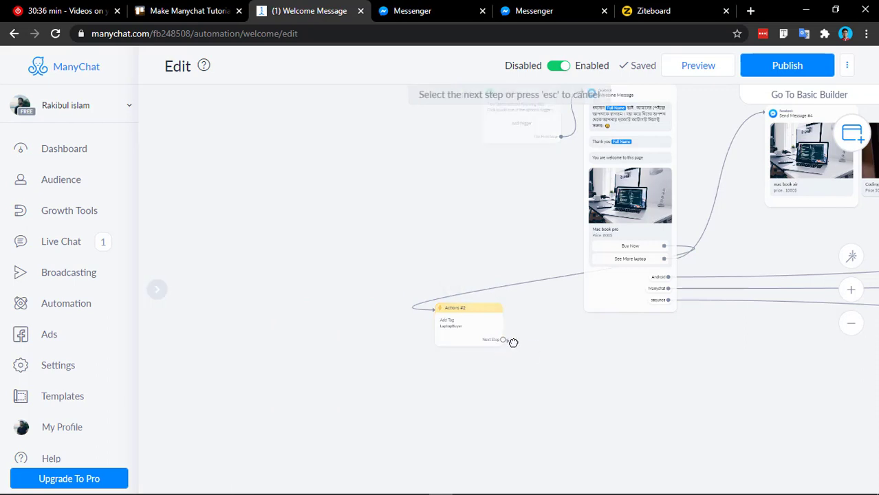
click(579, 343)
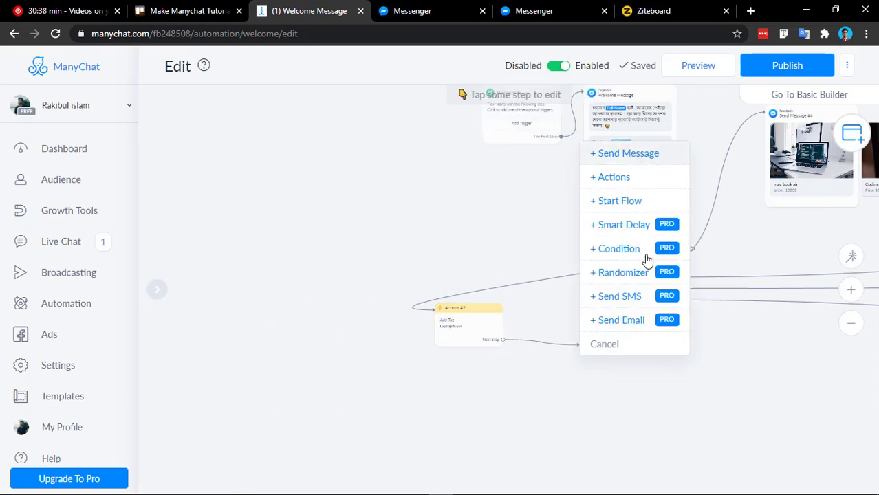
key(Return)
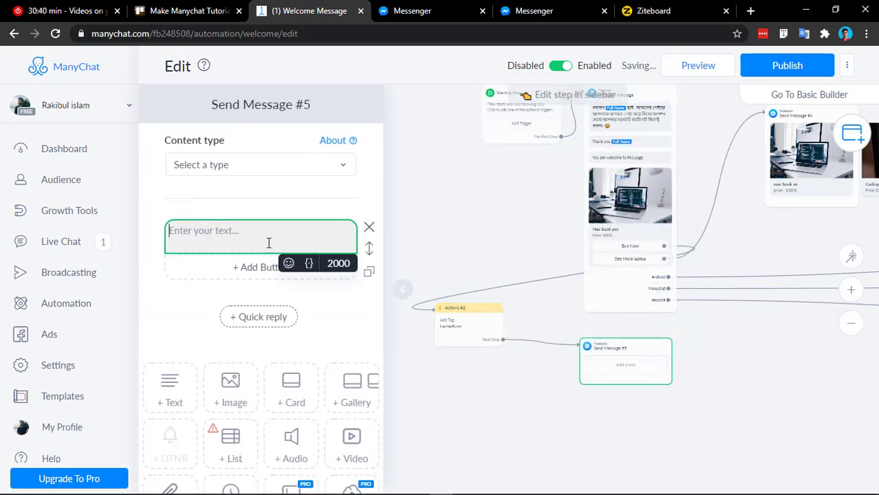
text(You are a Laptop Buyer Tagged)
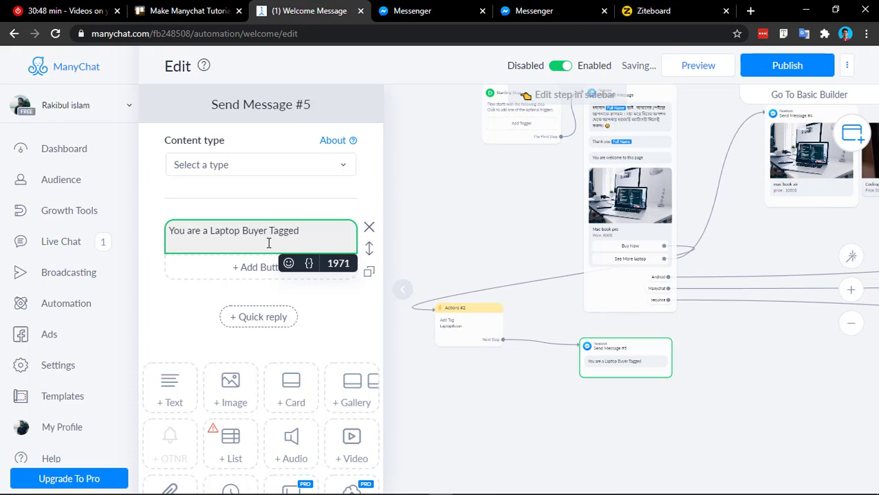
click(490, 397)
Arrange the new message step below the Actions #2 step on the canvas and publish the flow.
drag(628, 347, 553, 383)
drag(460, 321, 483, 331)
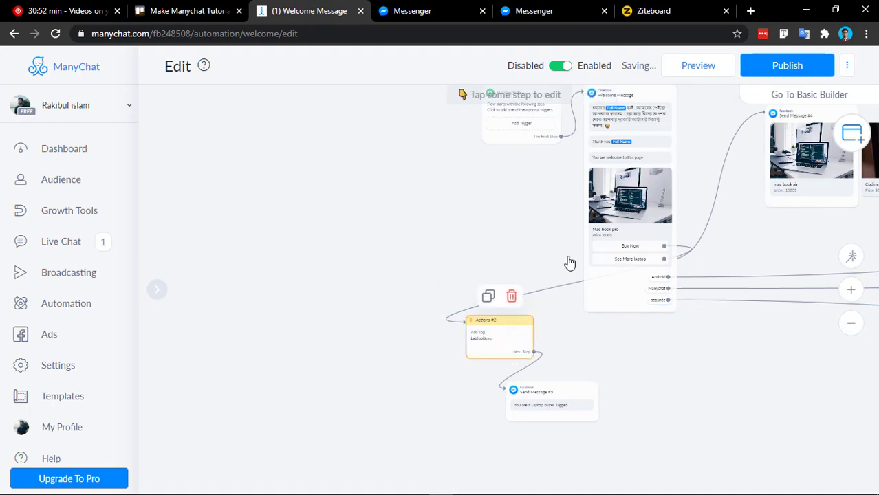
click(787, 66)
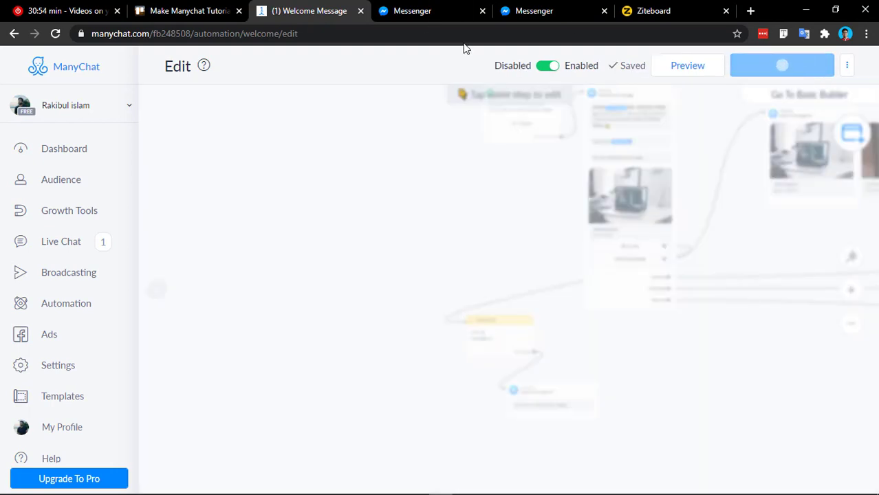
Switch to Messenger and permanently delete the existing conversation with the bot page.
click(498, 7)
click(447, 7)
click(555, 9)
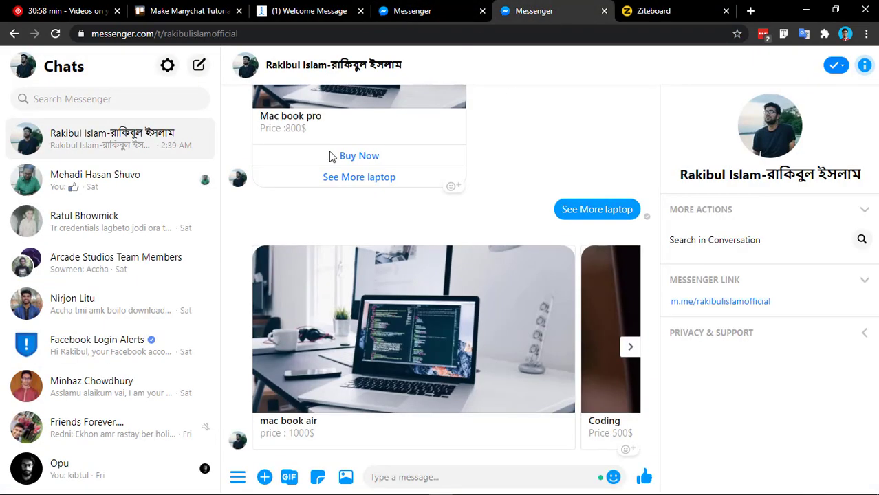
click(418, 9)
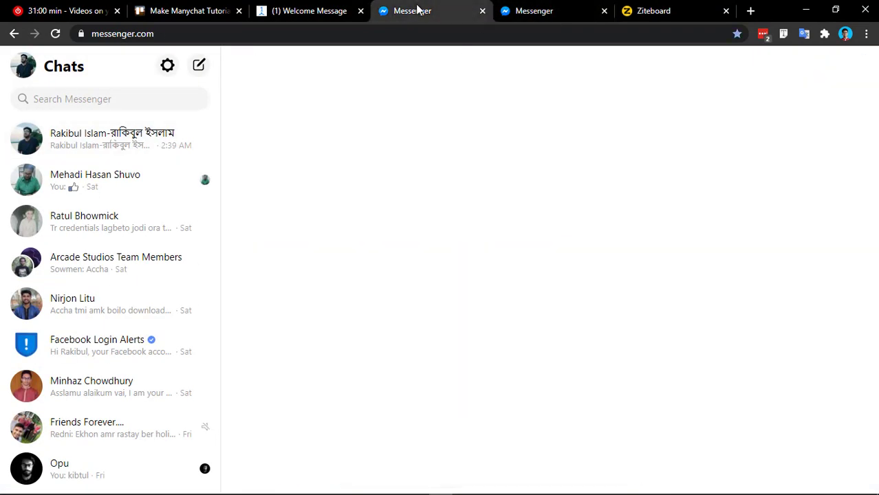
click(203, 140)
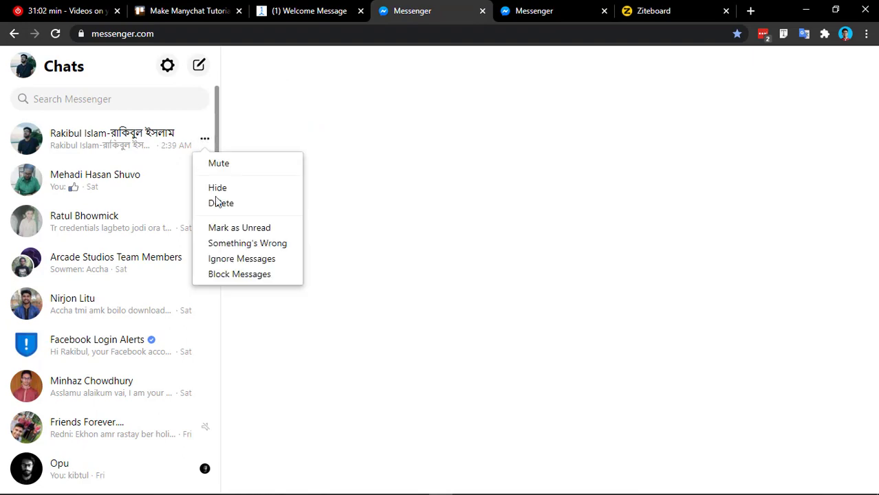
click(246, 205)
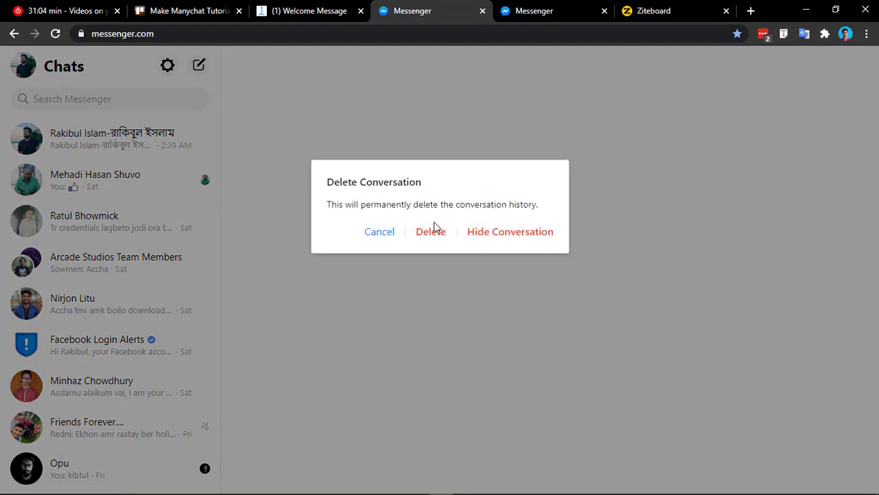
click(433, 234)
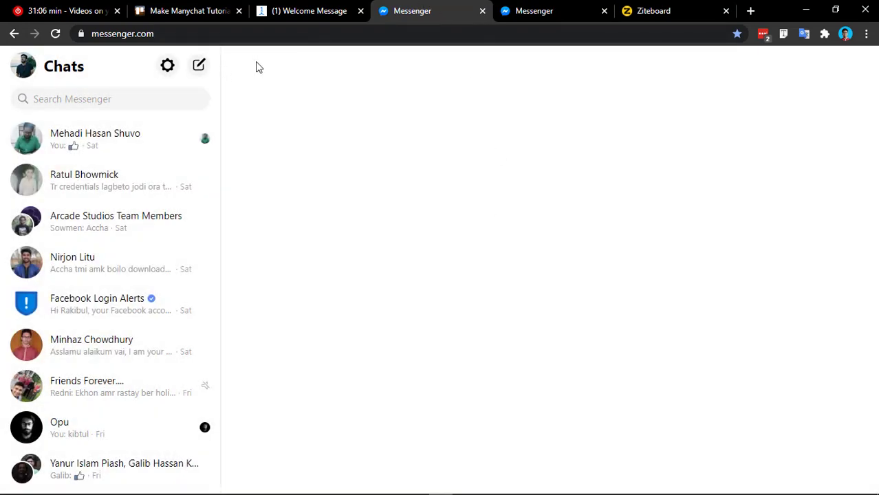
Reload the bot page's chat, get started with the bot and choose Buy Now on the Mac book pro card.
click(529, 9)
click(261, 33)
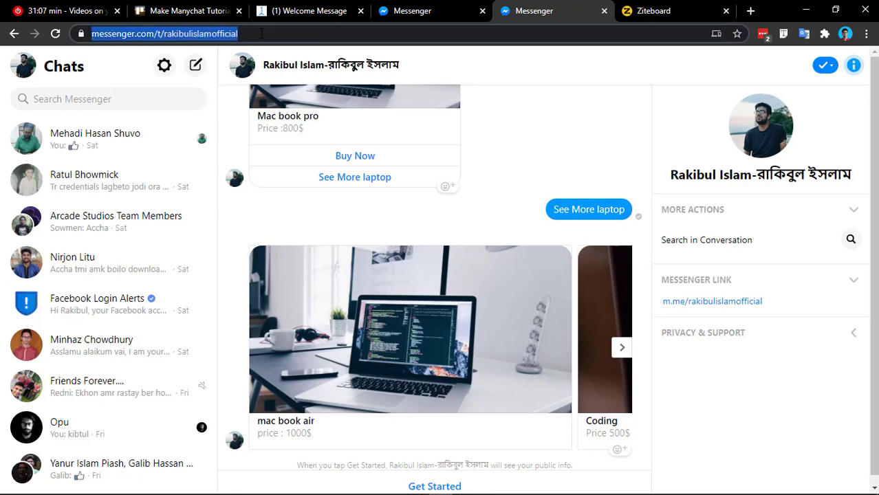
key(Return)
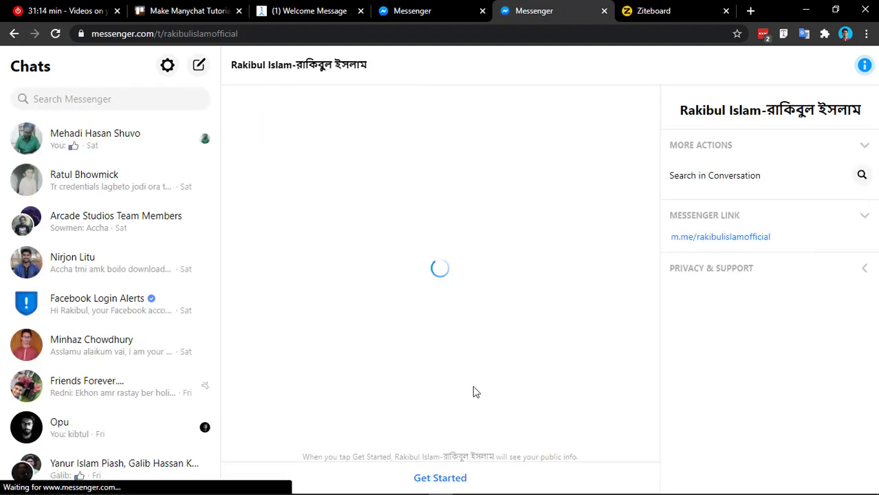
click(439, 478)
mouse_move(488, 486)
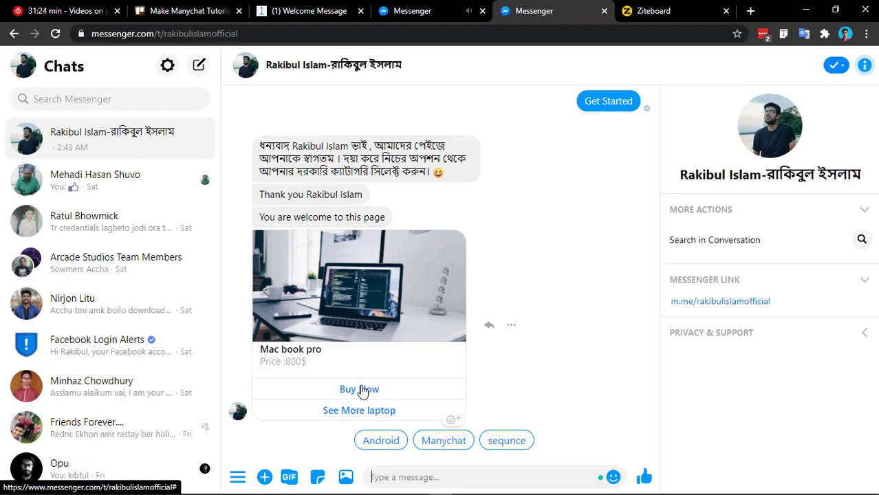
click(357, 390)
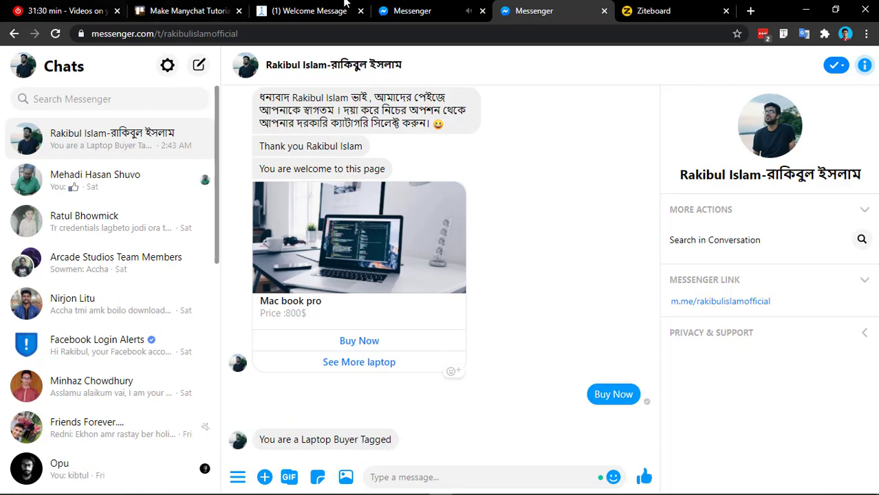
Switch to ManyChat and look through the dashboard down to the content overview and last modified flows.
click(309, 10)
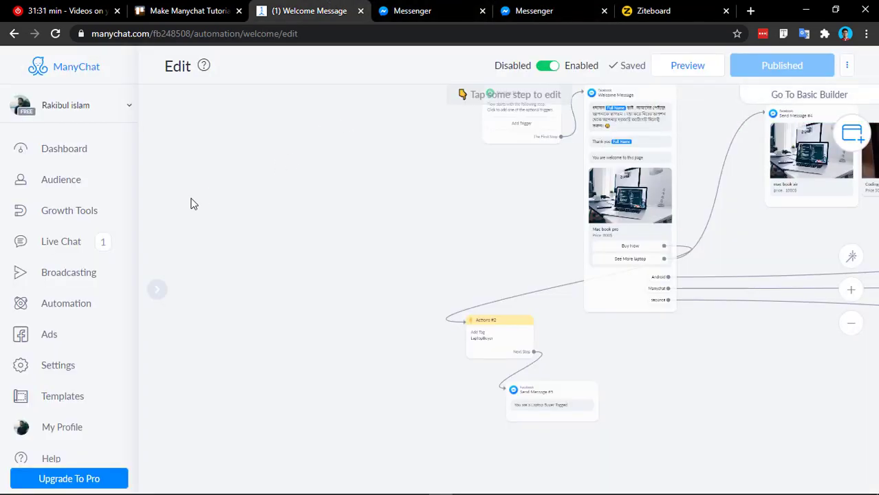
click(55, 150)
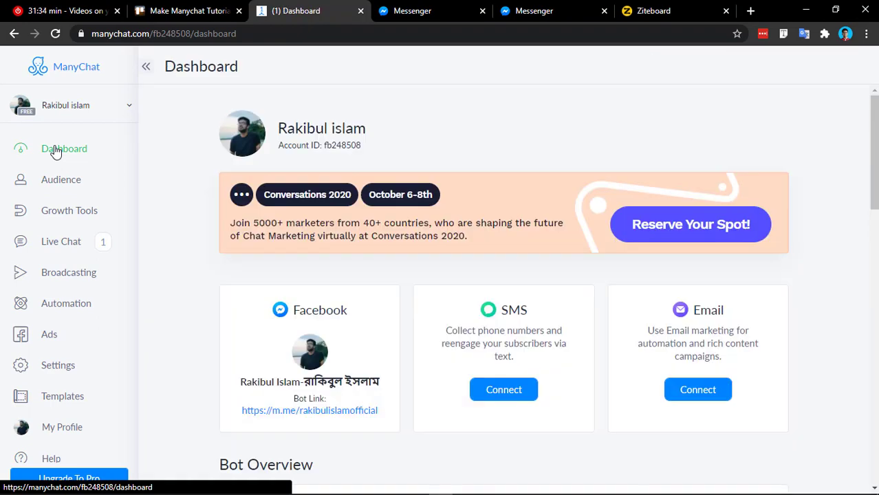
scroll(356, 305, down, 3)
scroll(352, 308, down, 10)
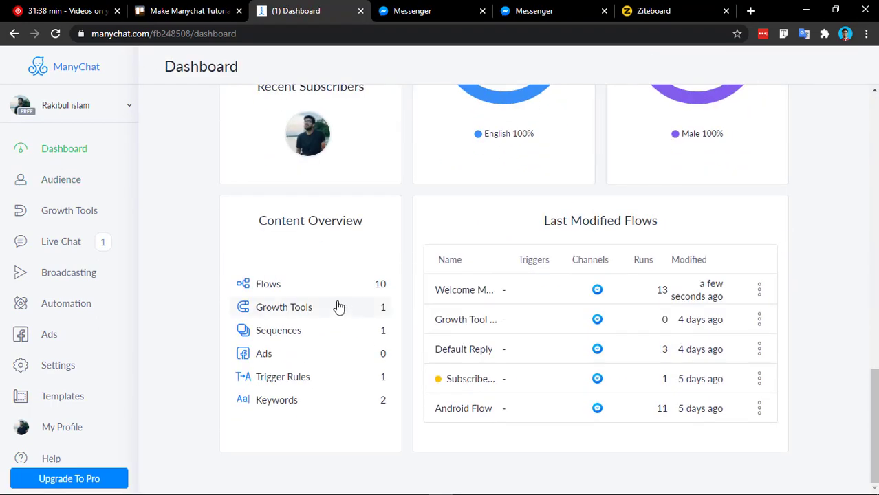
Filter the audience by the LaptopBuyer tag to check its subscribers, and remove the filter condition.
click(56, 189)
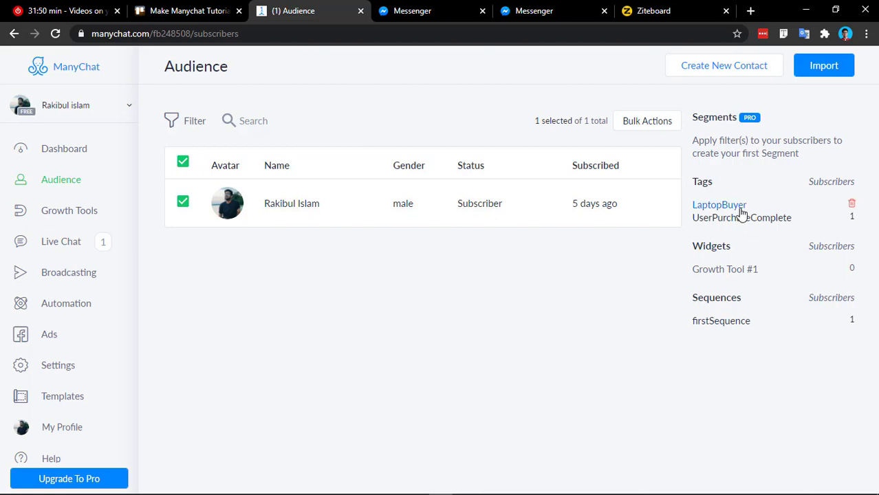
click(718, 205)
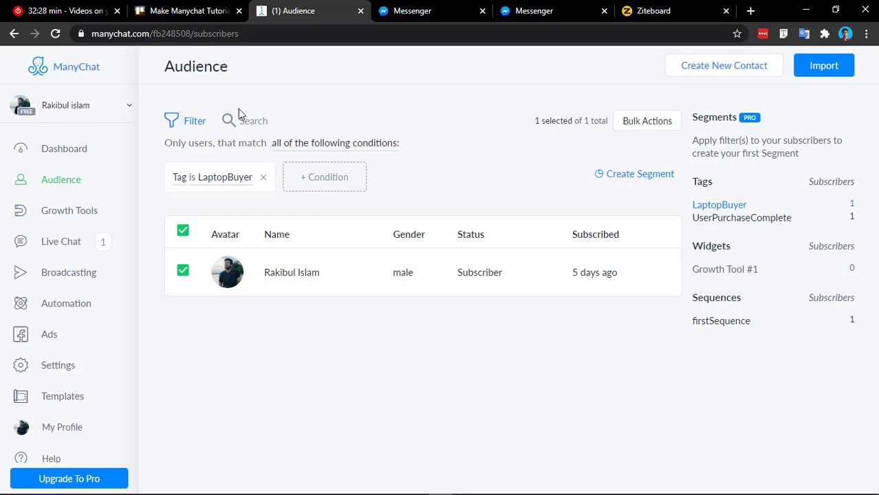
click(264, 178)
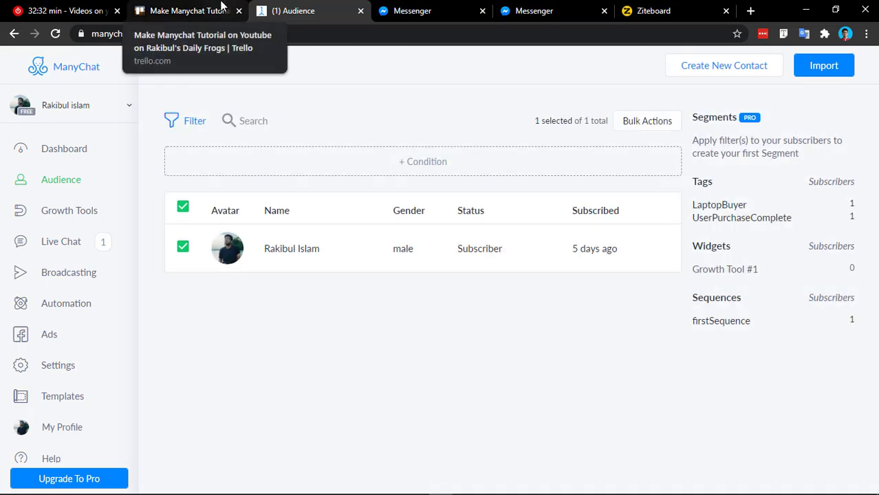
Switch to the Trello card, mark the "tagged user" checklist item complete and review the remaining topics.
click(222, 7)
click(207, 213)
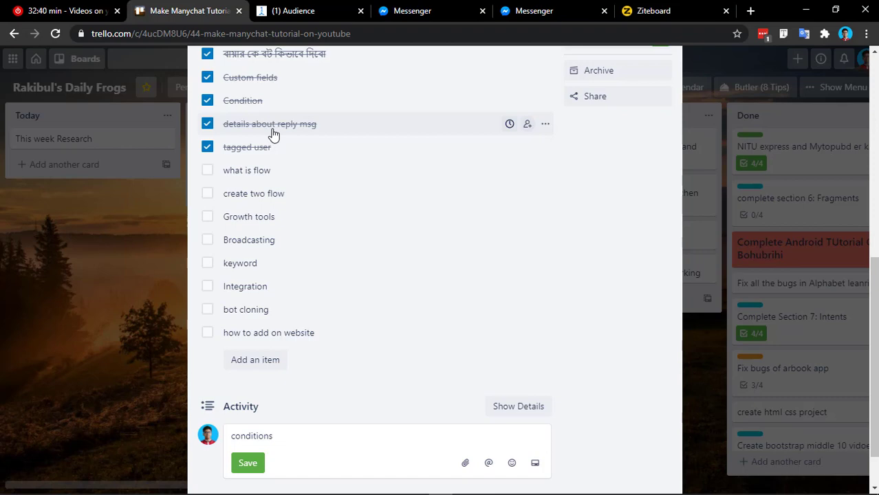
scroll(273, 134, up, 4)
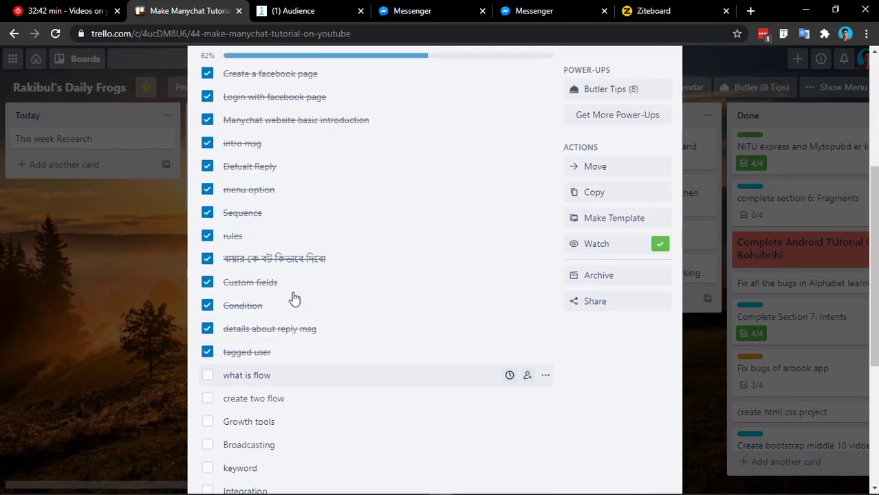
scroll(294, 297, down, 3)
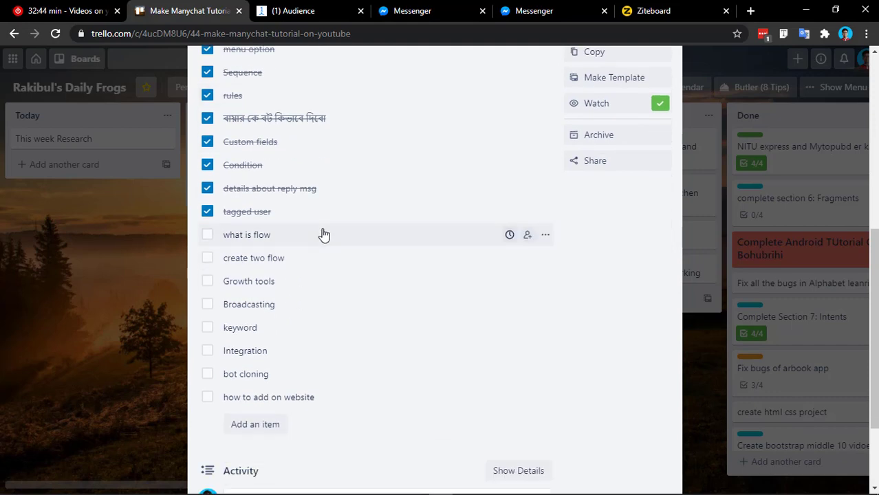
scroll(320, 248, down, 1)
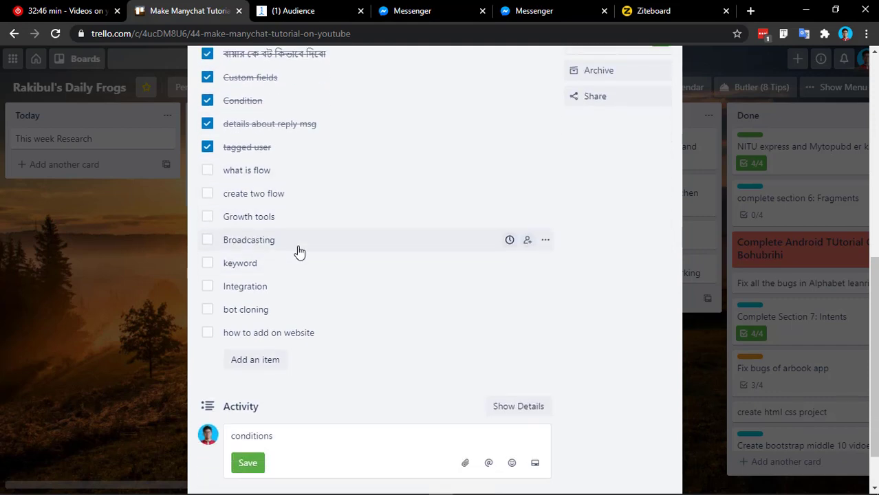